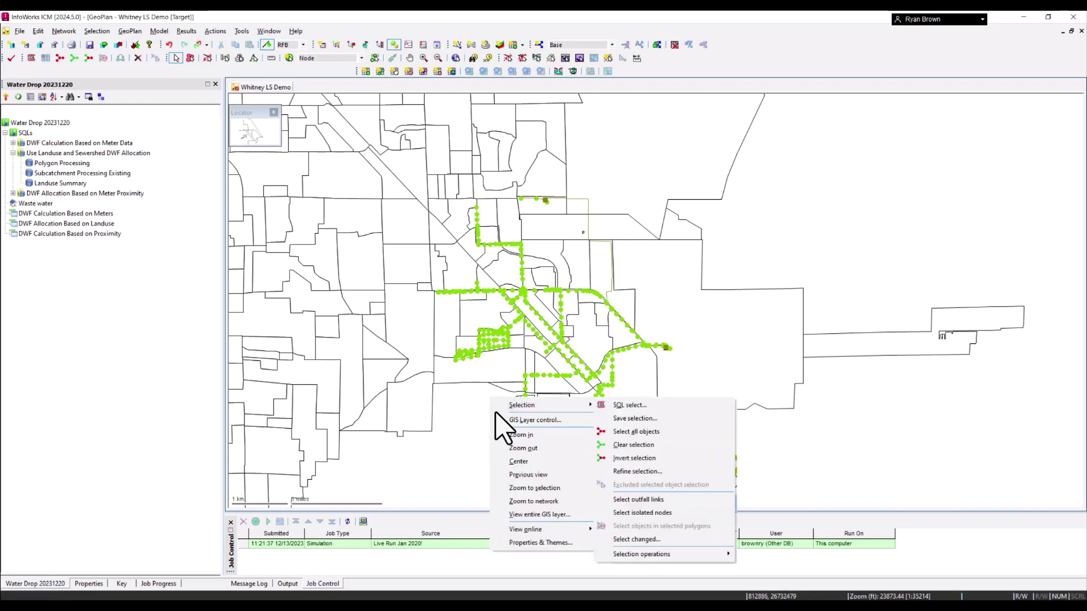
- Check the loaded GIS layers, then set up polygon generation via intersection, mapping NAME from sewershed_future to User text 1
{"action": "left_click", "coordinate": [501, 420]}
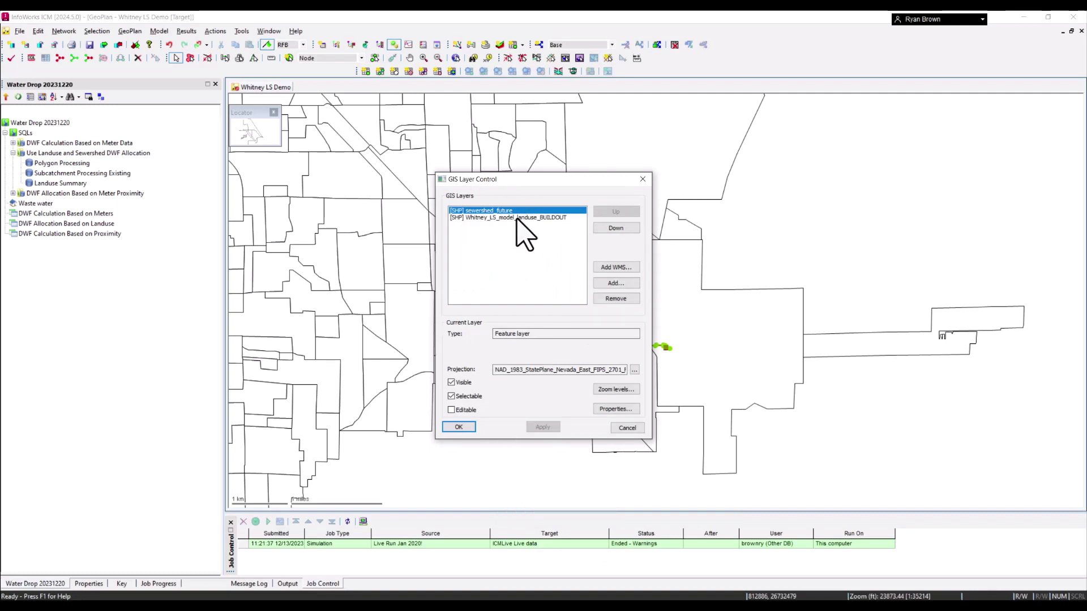
{"action": "left_click", "coordinate": [460, 428]}
{"action": "left_click", "coordinate": [161, 33]}
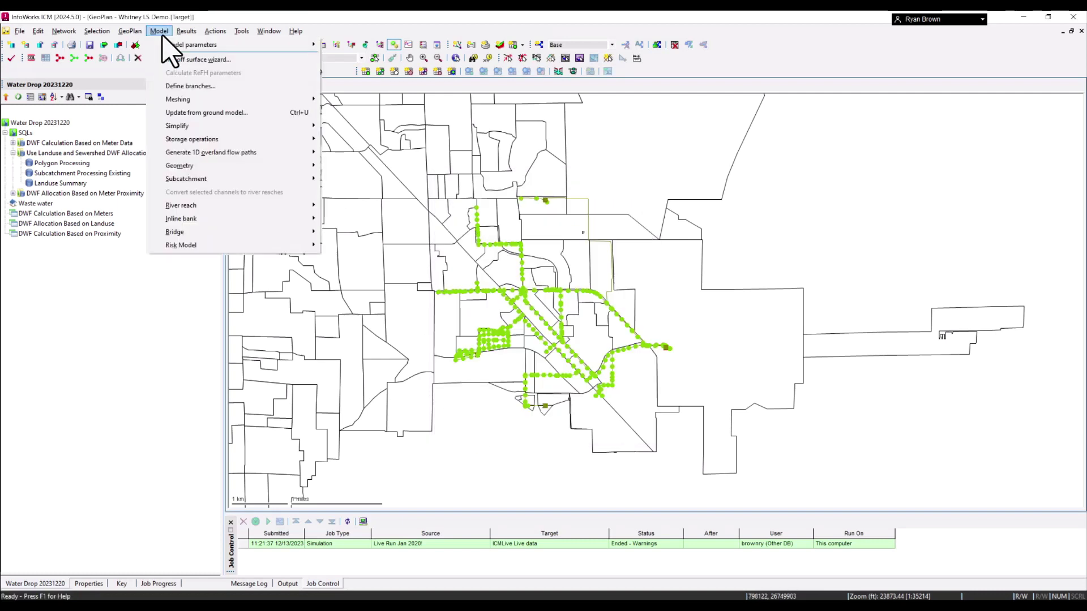
{"action": "mouse_move", "coordinate": [192, 164]}
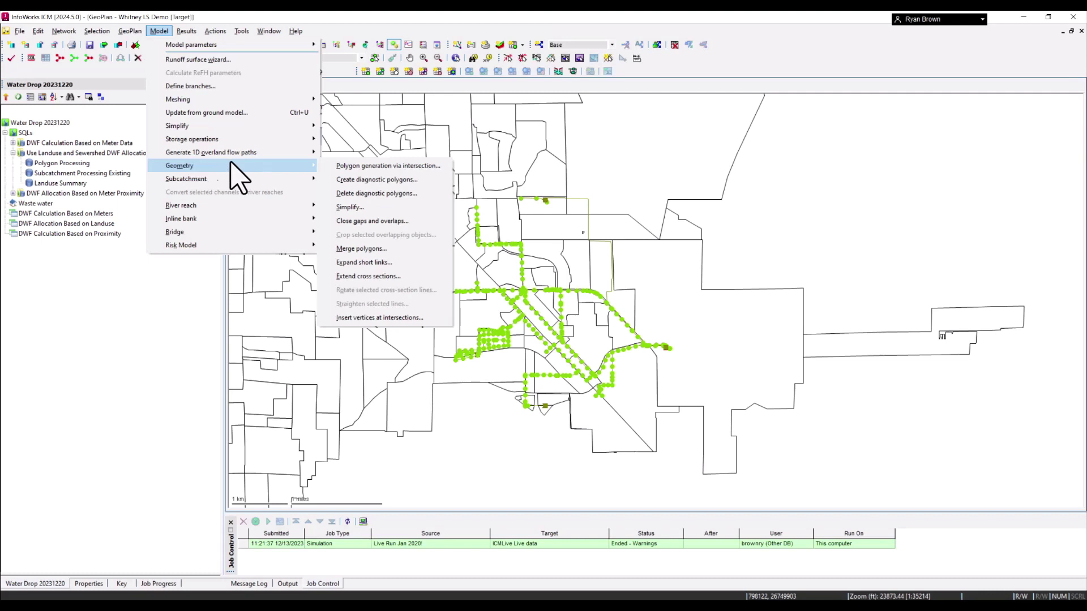
{"action": "left_click", "coordinate": [341, 166]}
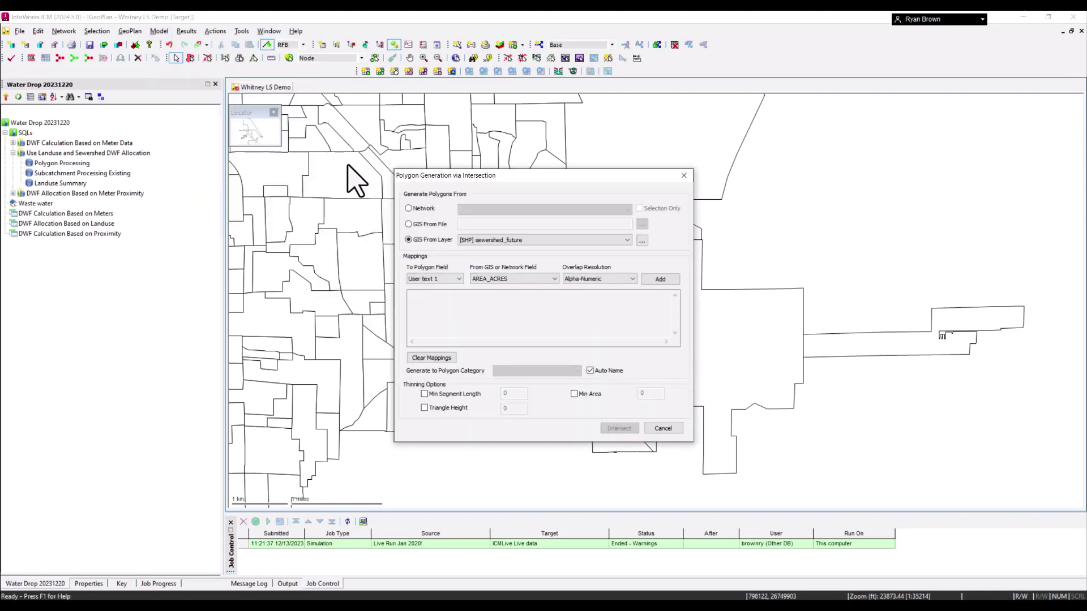
{"action": "left_click", "coordinate": [514, 277]}
{"action": "left_click", "coordinate": [477, 302]}
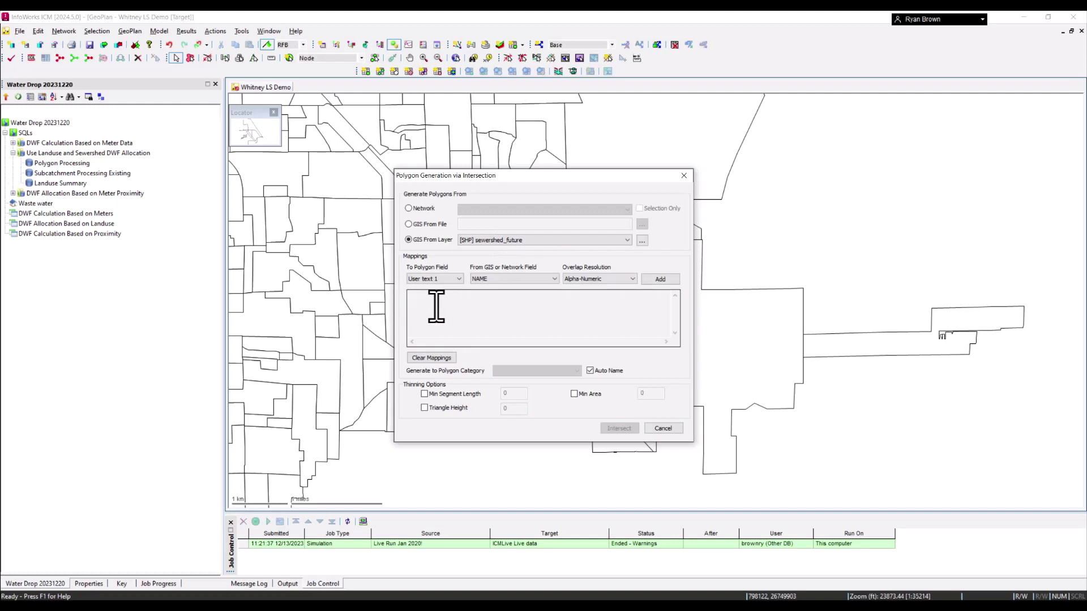
{"action": "left_click", "coordinate": [659, 279]}
- Add a mapping from the Model_PLU field of the Whitney_LS_model_landuse_BUILDOUT layer to User text 2
{"action": "left_click", "coordinate": [498, 240]}
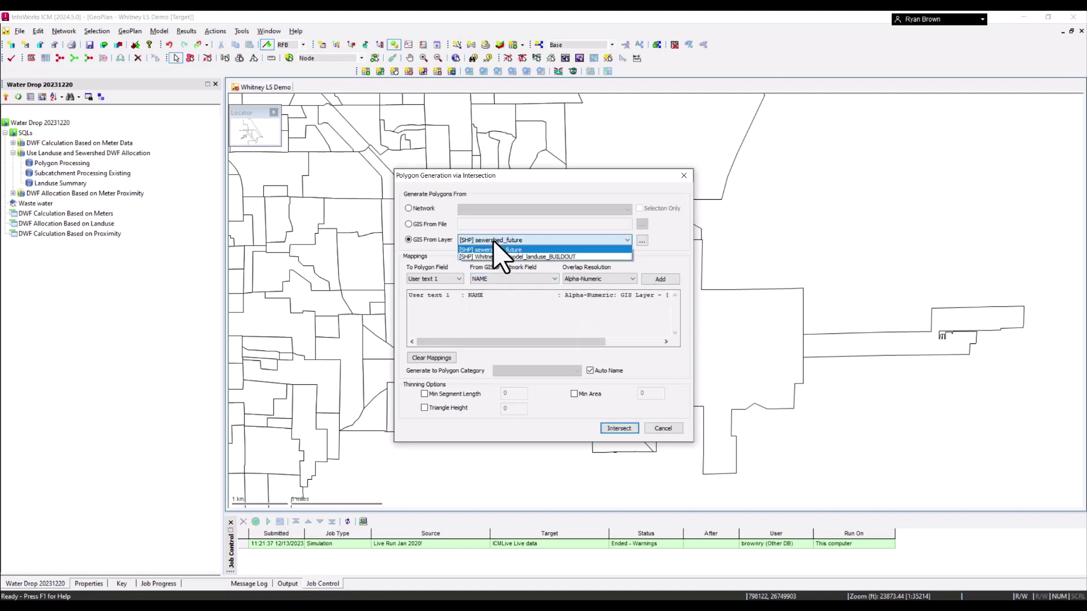
{"action": "left_click", "coordinate": [494, 256]}
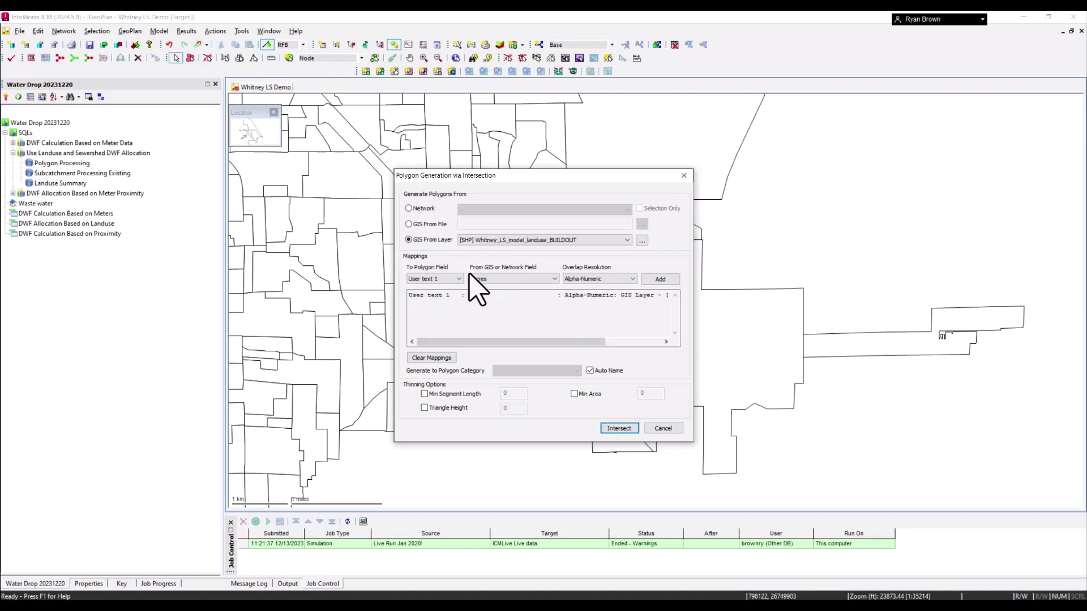
{"action": "left_click", "coordinate": [450, 279]}
{"action": "left_click", "coordinate": [444, 295]}
{"action": "left_click", "coordinate": [502, 279]}
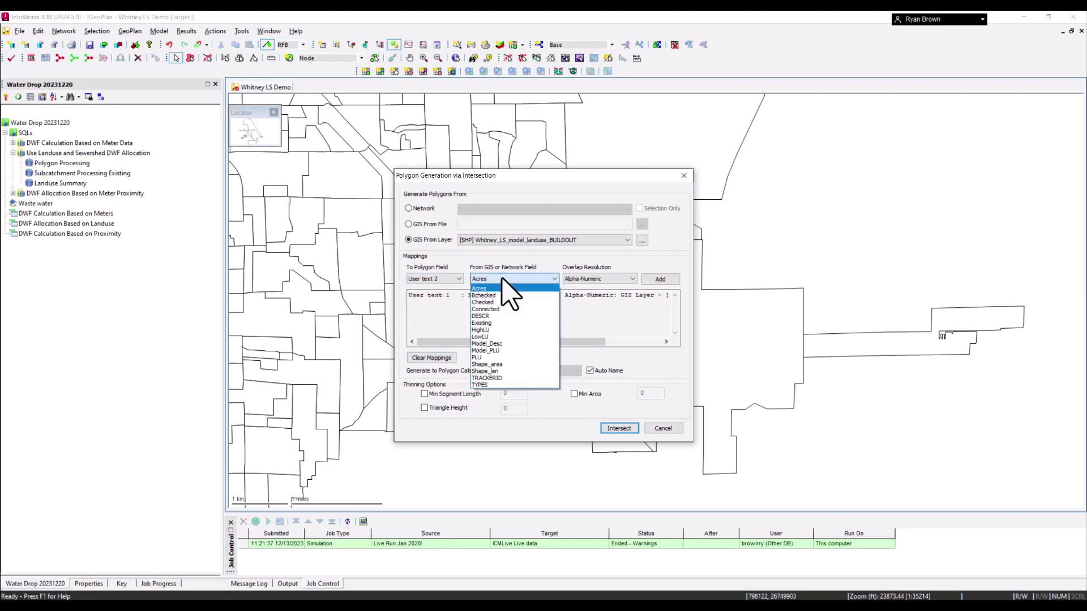
{"action": "left_click", "coordinate": [501, 351]}
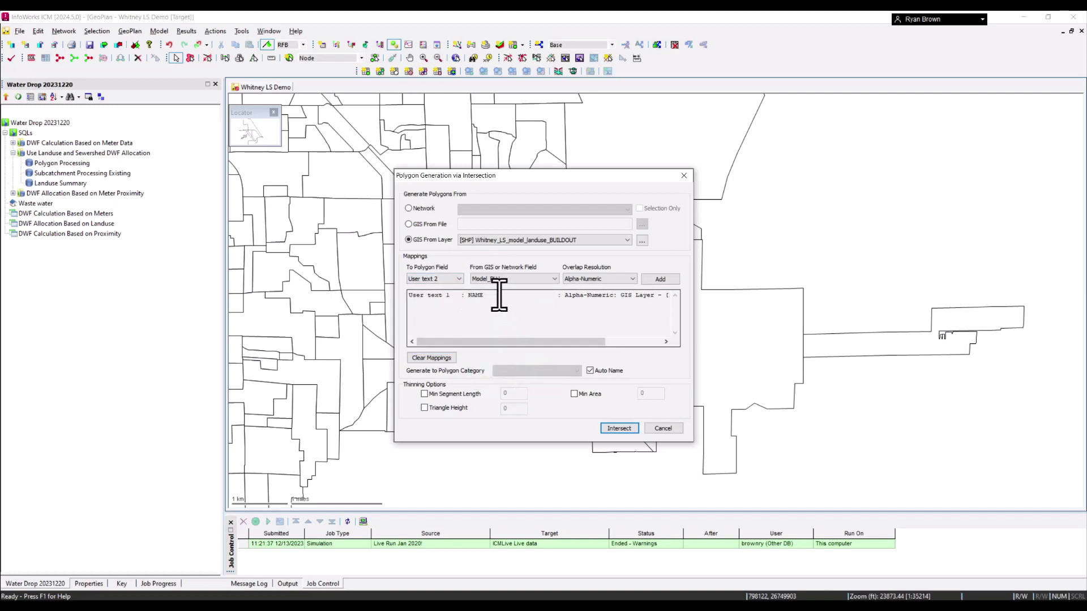
{"action": "left_click", "coordinate": [665, 280]}
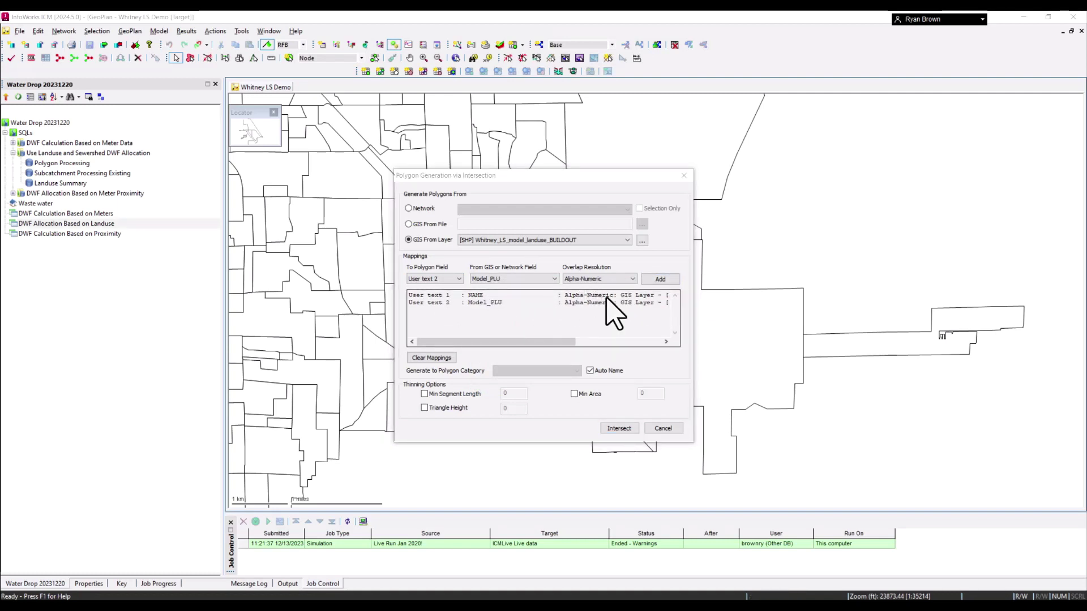
- Map the landuse layer's Existing field to User number 1, run the intersection and close its log
{"action": "left_click", "coordinate": [438, 278]}
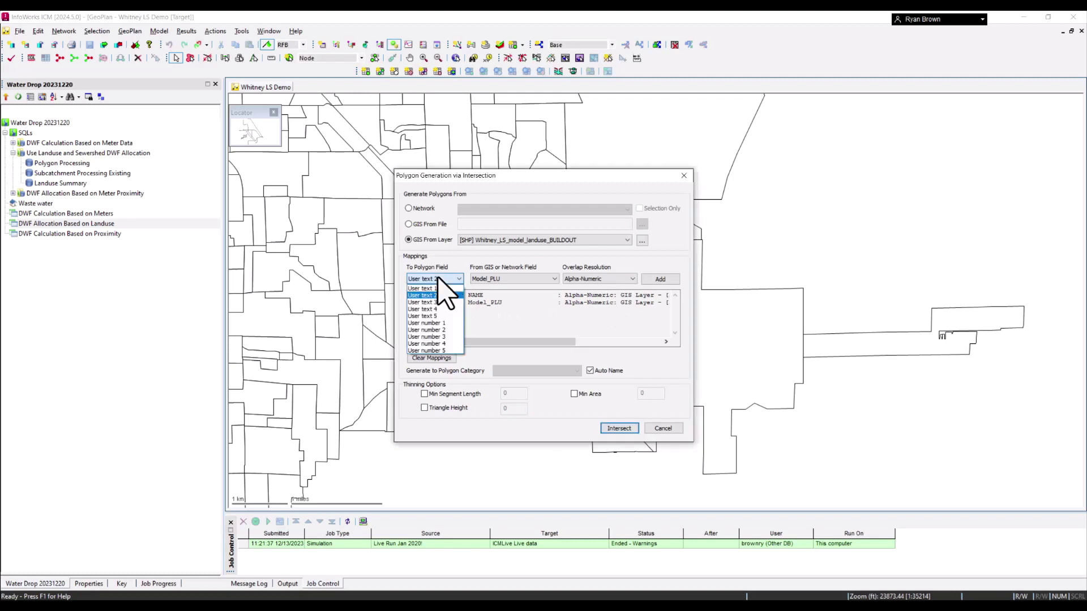
{"action": "left_click", "coordinate": [440, 323]}
{"action": "left_click", "coordinate": [508, 277]}
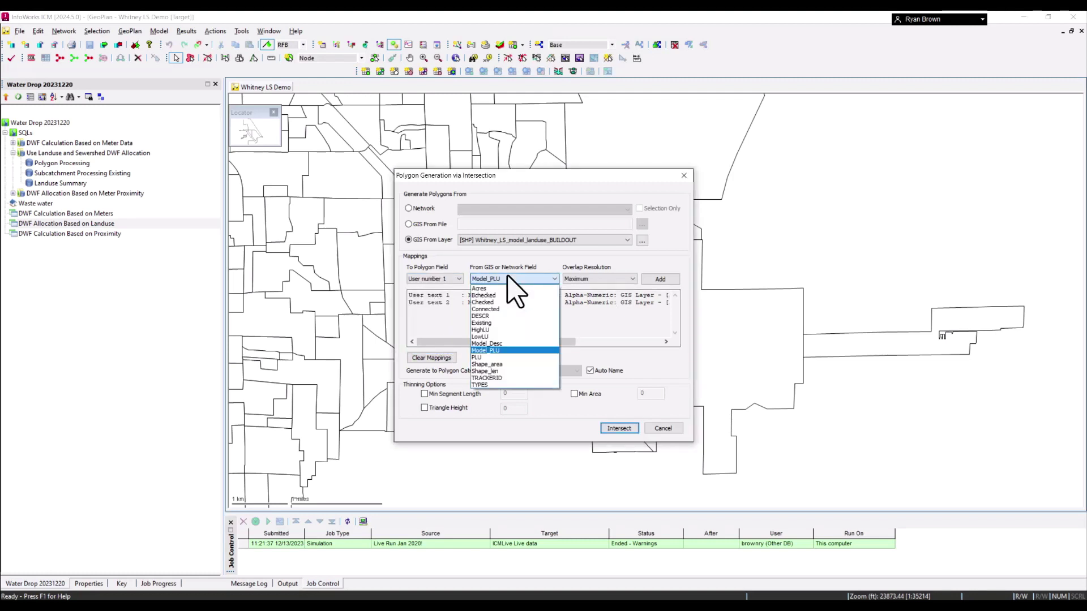
{"action": "left_click", "coordinate": [495, 322]}
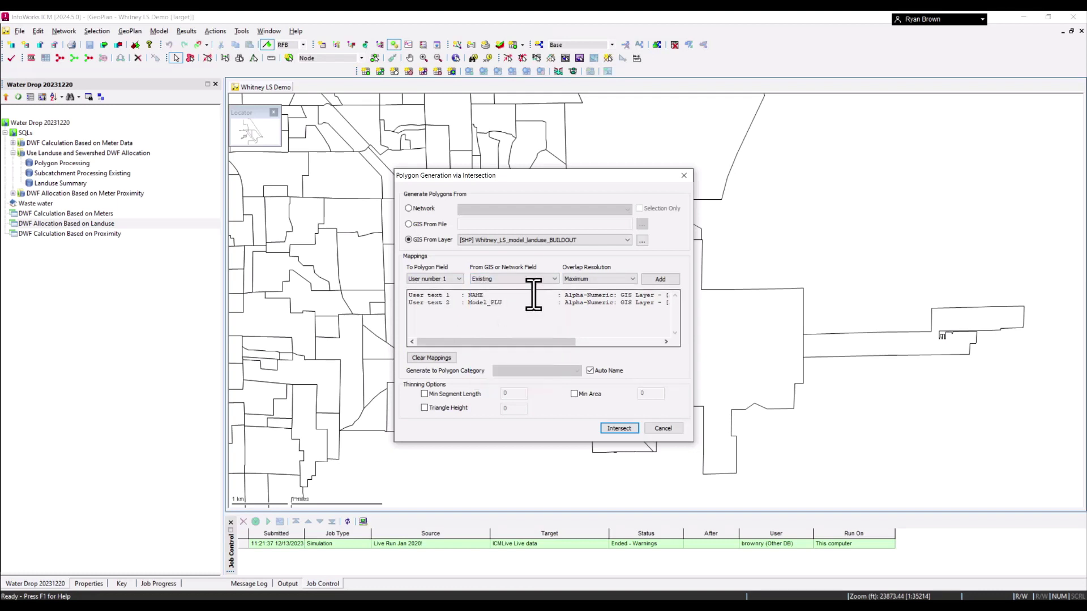
{"action": "left_click", "coordinate": [622, 430]}
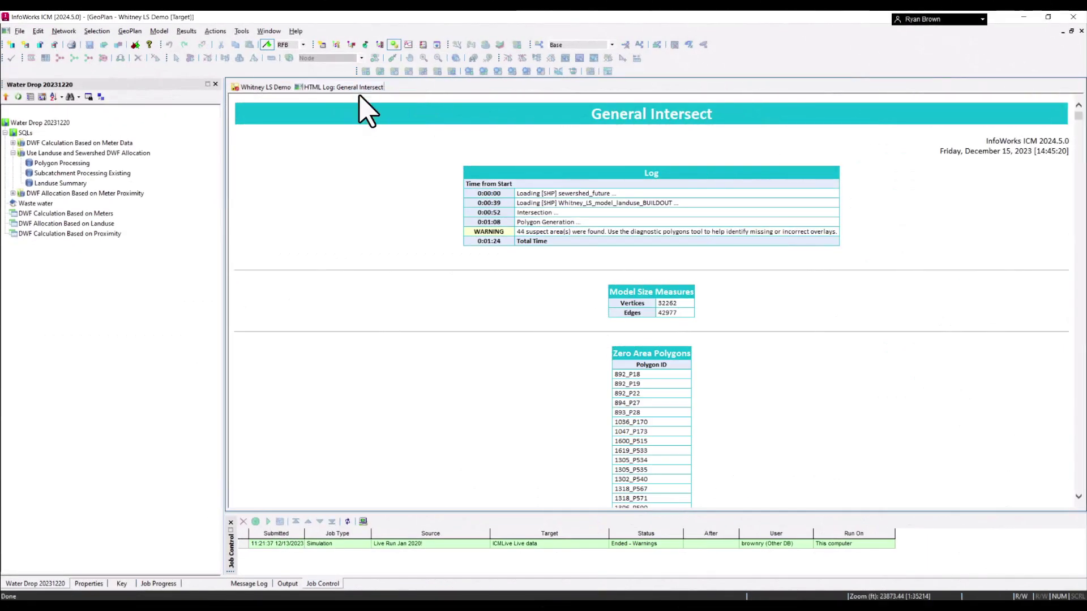
{"action": "key", "text": "ctrl+F4"}
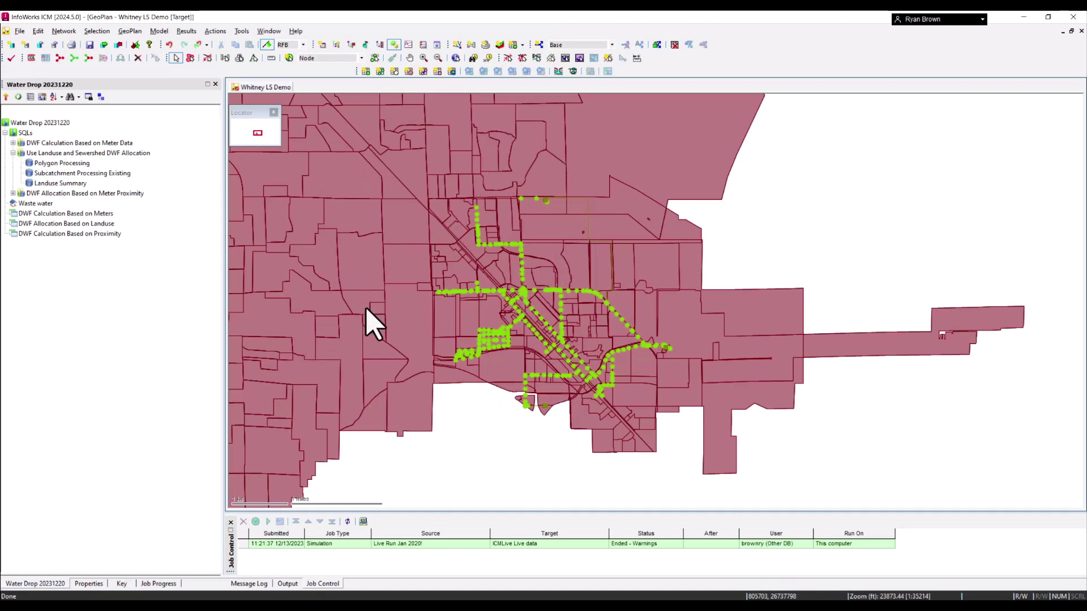
- Review the statements of the Polygon Processing SQL and run it on the Whitney LS Demo network
{"action": "double_click", "coordinate": [48, 163]}
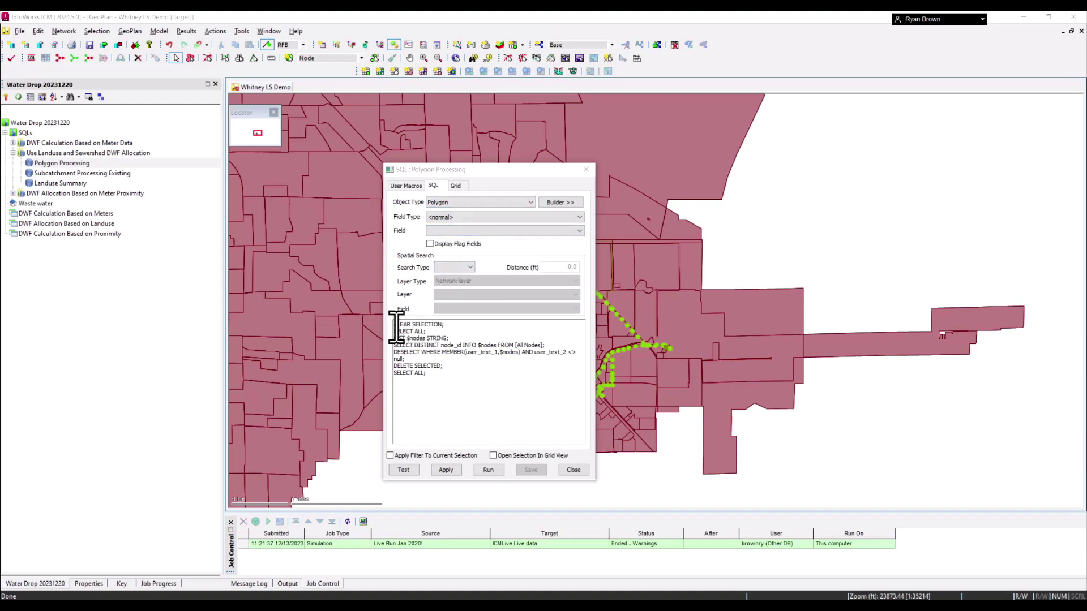
{"action": "left_click_drag", "start_coordinate": [442, 331], "coordinate": [394, 331]}
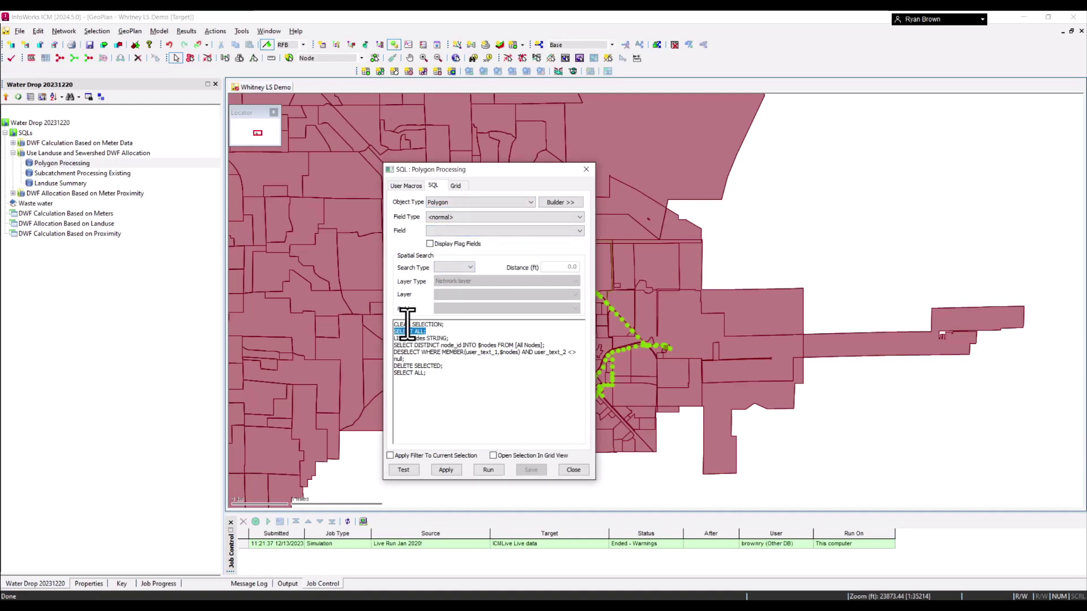
{"action": "left_click", "coordinate": [428, 333]}
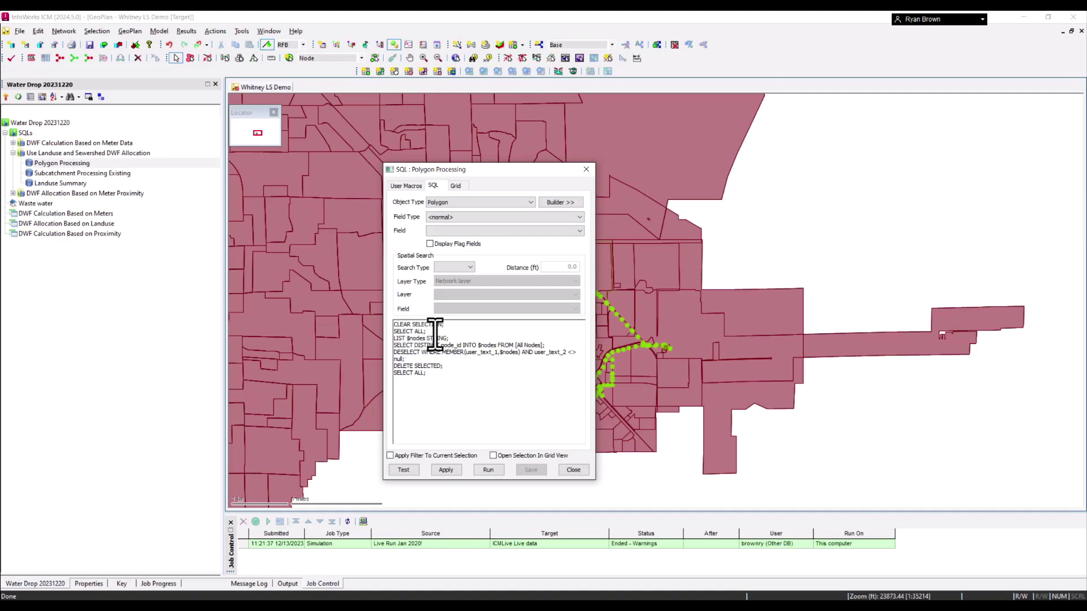
{"action": "left_click_drag", "start_coordinate": [434, 333], "coordinate": [388, 333]}
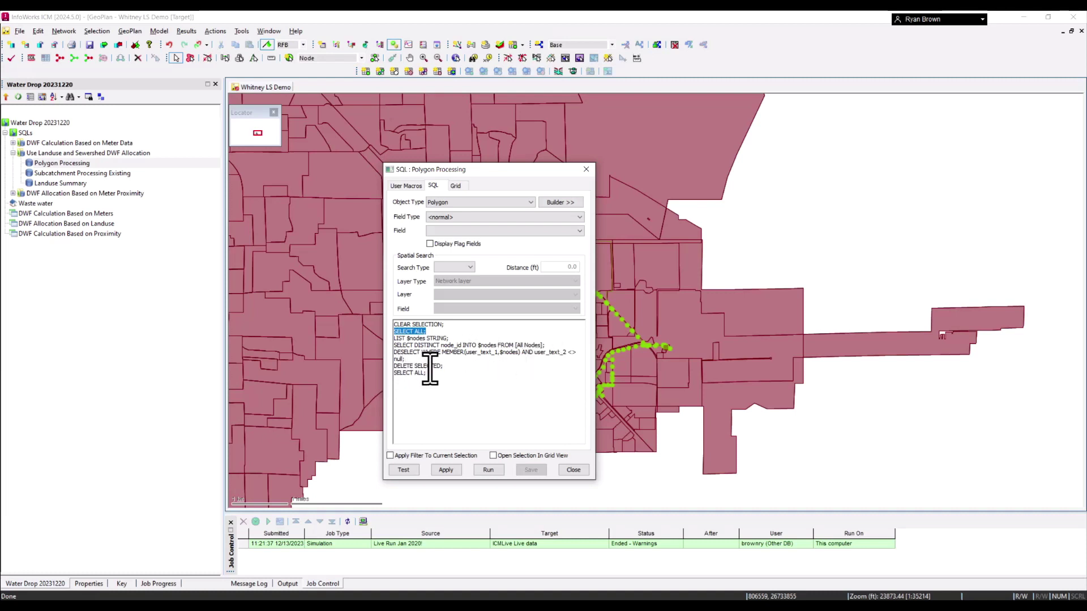
{"action": "left_click", "coordinate": [574, 470]}
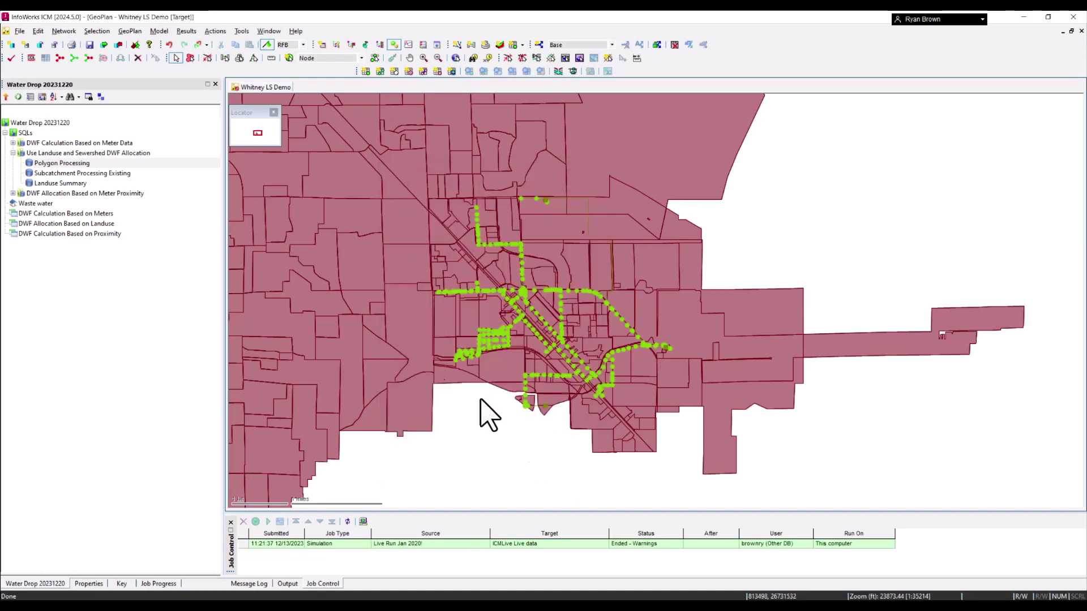
{"action": "left_click", "coordinate": [71, 164]}
{"action": "left_click_drag", "start_coordinate": [71, 164], "coordinate": [232, 175]}
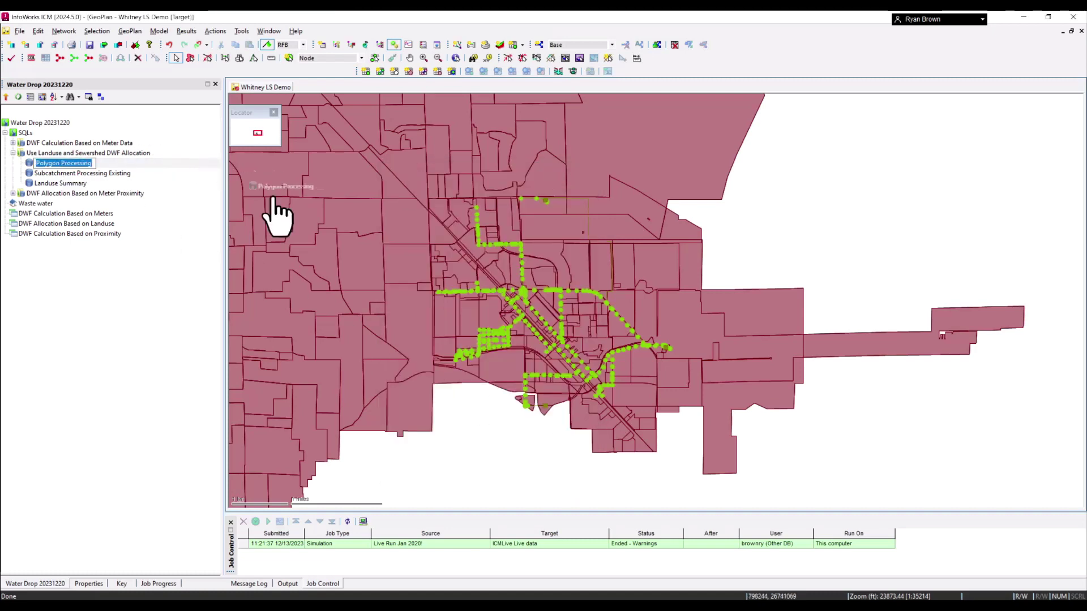
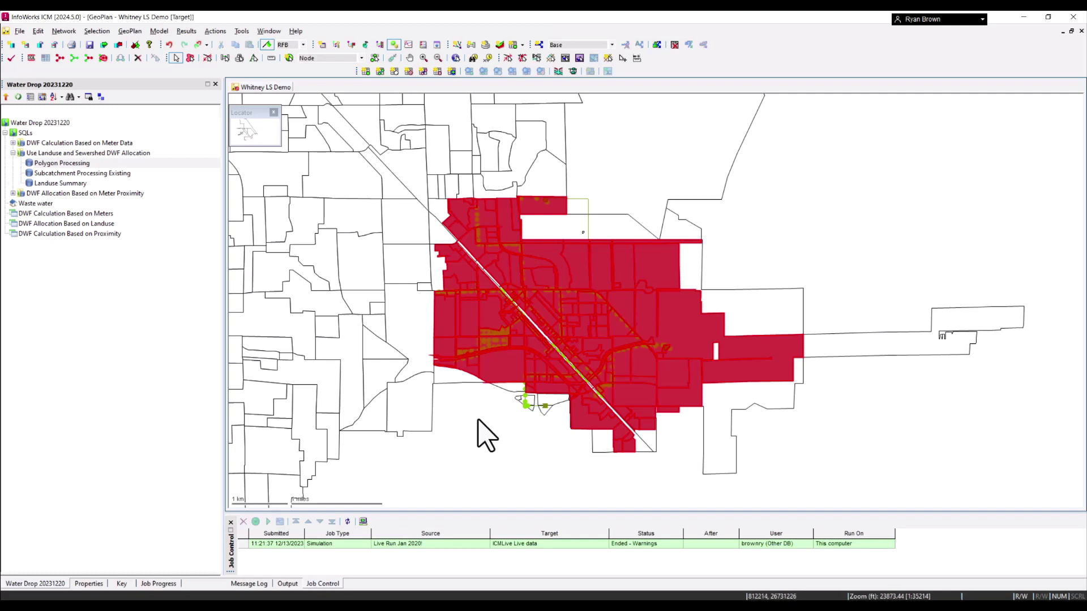
- Change the type of the selected polygons to Subcatchment, close the change log and clear the selection
{"action": "right_click", "coordinate": [495, 396]}
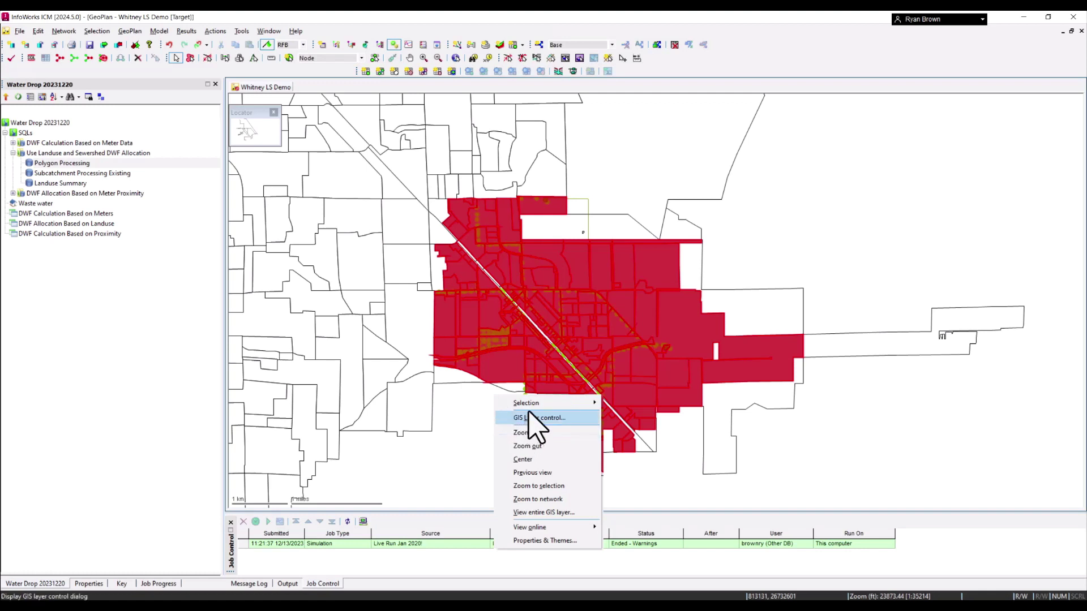
{"action": "mouse_move", "coordinate": [534, 405]}
{"action": "mouse_move", "coordinate": [658, 553]}
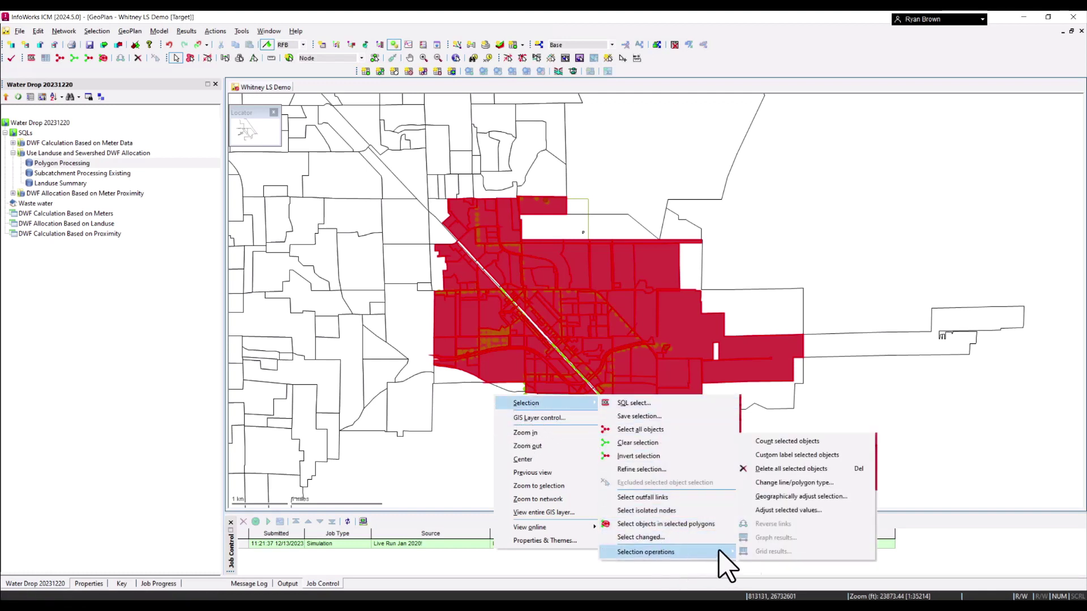
{"action": "left_click", "coordinate": [802, 481]}
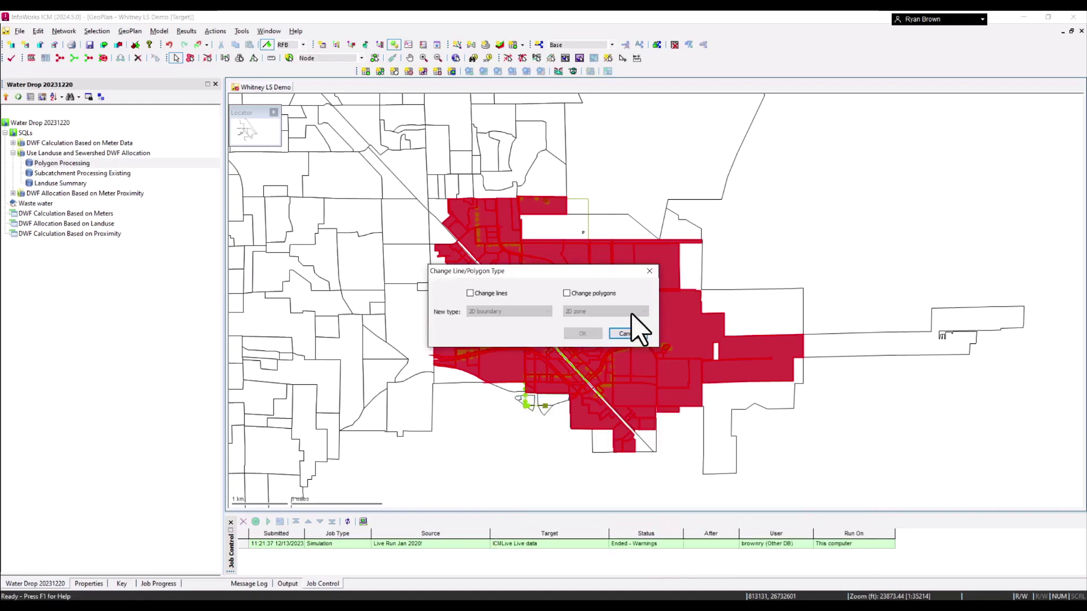
{"action": "left_click", "coordinate": [576, 294]}
{"action": "left_click", "coordinate": [592, 311]}
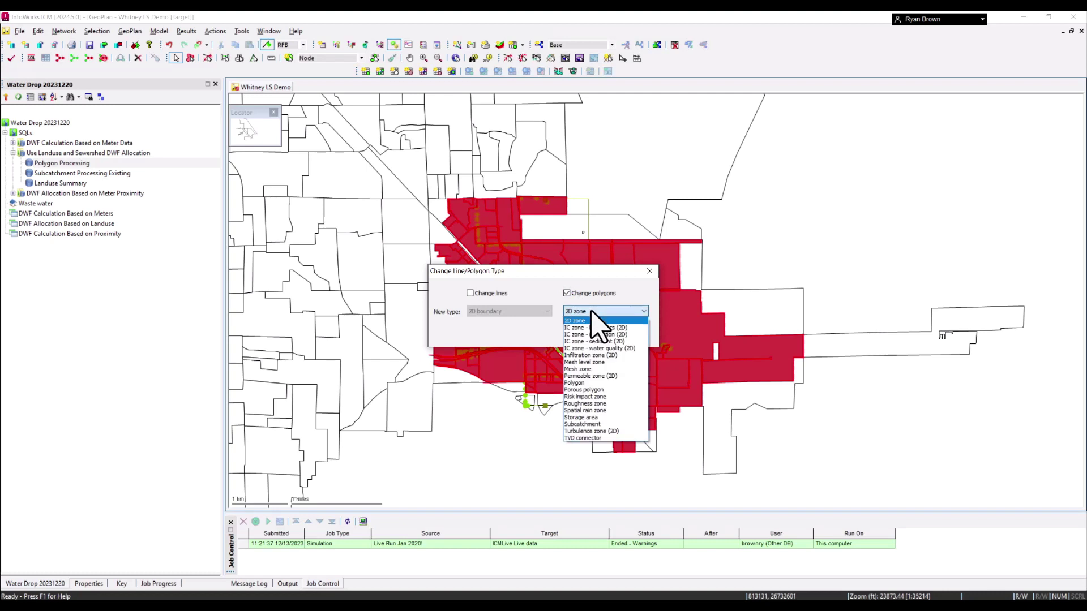
{"action": "left_click", "coordinate": [594, 424]}
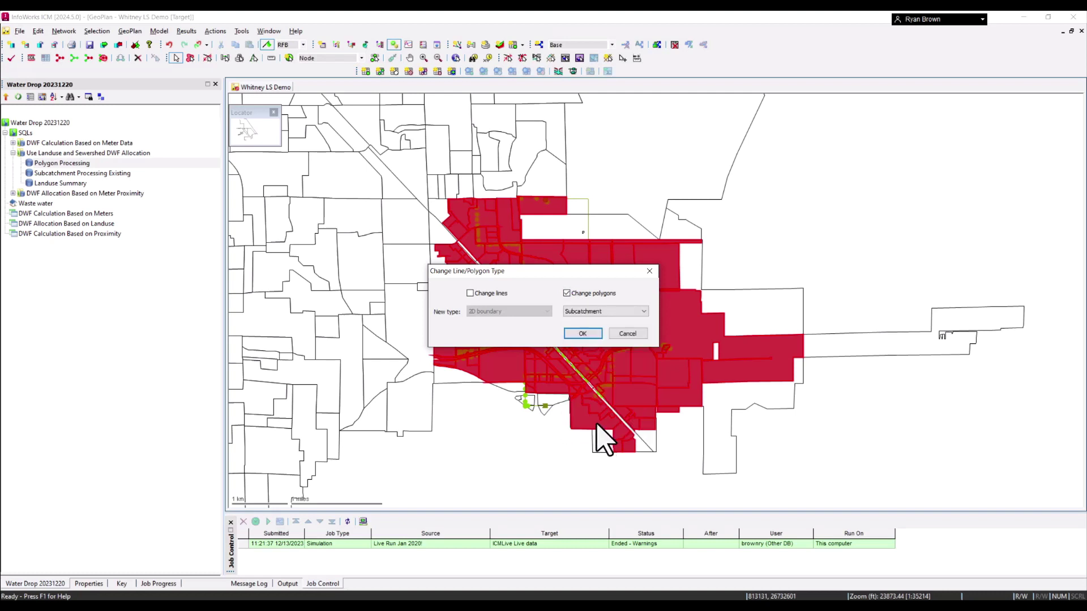
{"action": "left_click", "coordinate": [583, 334]}
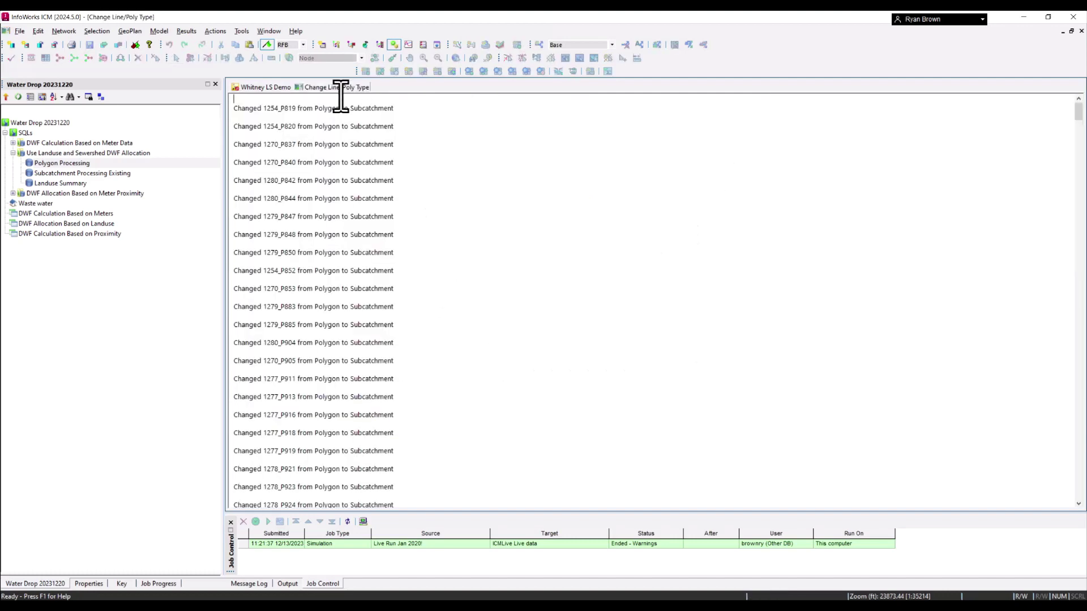
{"action": "right_click", "coordinate": [337, 89]}
{"action": "left_click", "coordinate": [347, 92]}
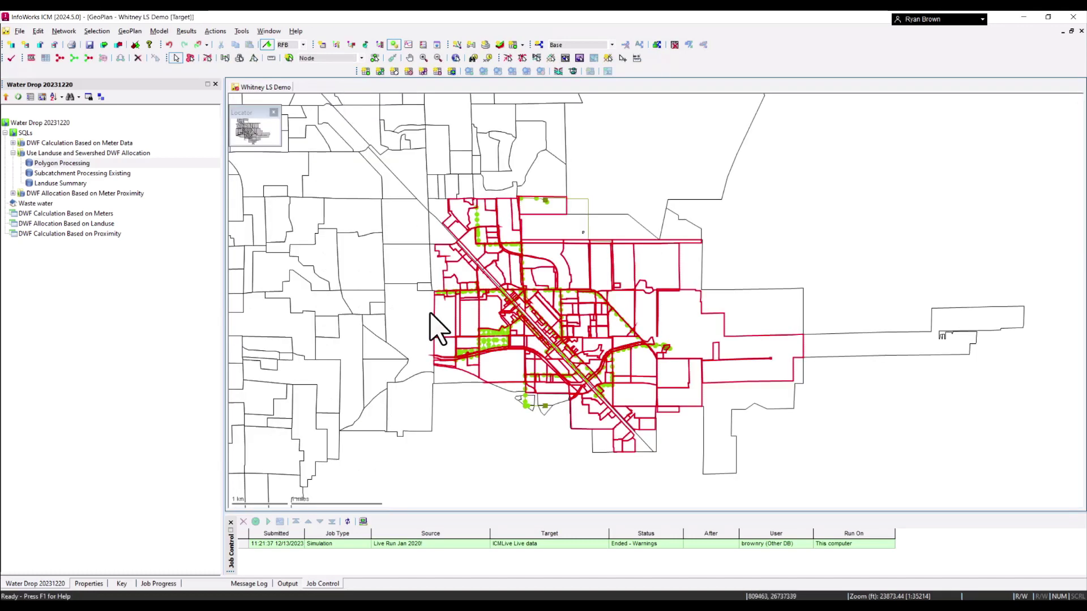
{"action": "left_click", "coordinate": [489, 435]}
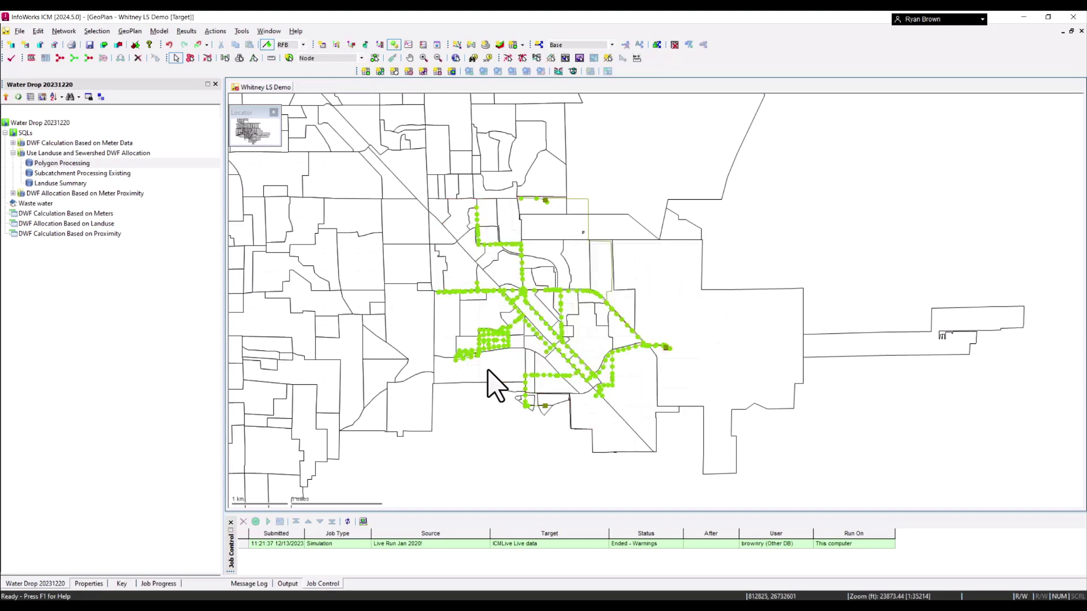
- Open the subcatchment grid and show the properties of its first subcatchment
{"action": "left_click", "coordinate": [395, 71]}
{"action": "right_click", "coordinate": [237, 128]}
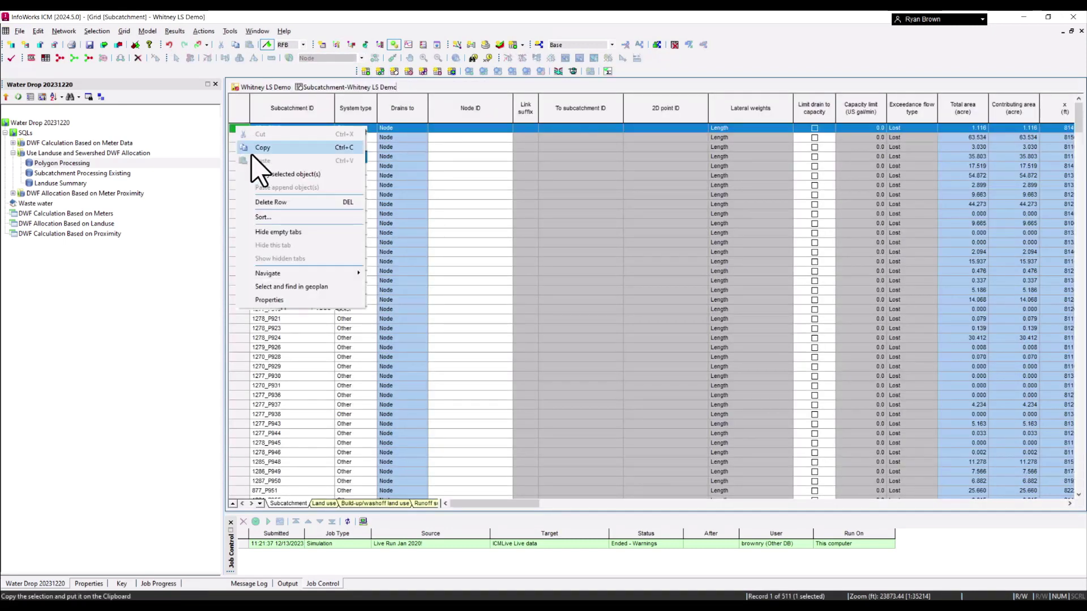
{"action": "left_click", "coordinate": [269, 300]}
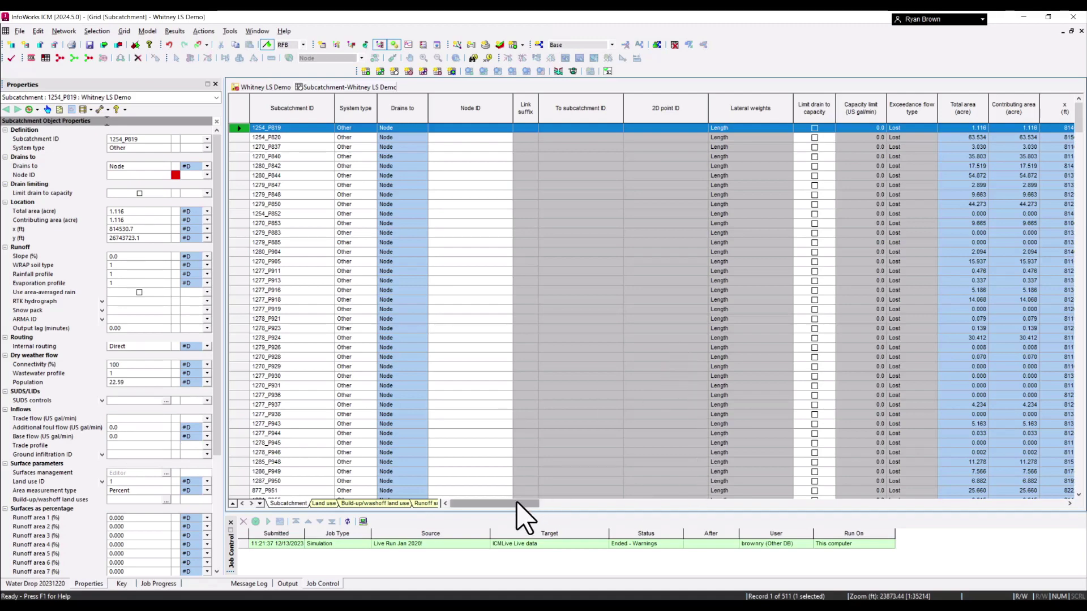
- Set the Population of every subcatchment in the grid to 0
{"action": "left_click_drag", "start_coordinate": [516, 503], "coordinate": [771, 505]}
{"action": "left_click", "coordinate": [772, 109]}
{"action": "right_click", "coordinate": [771, 139]}
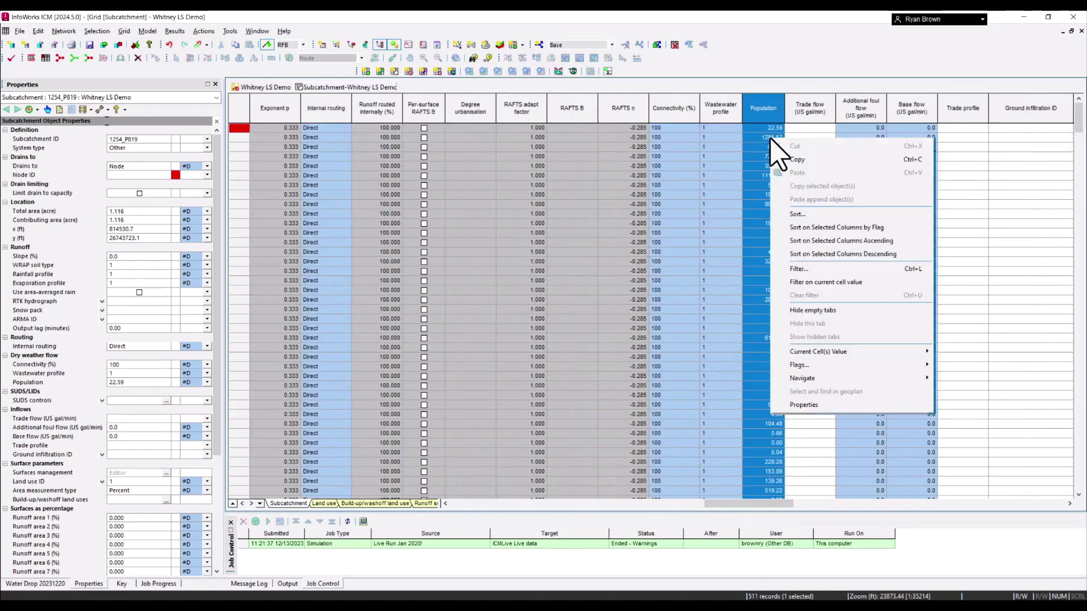
{"action": "mouse_move", "coordinate": [823, 351]}
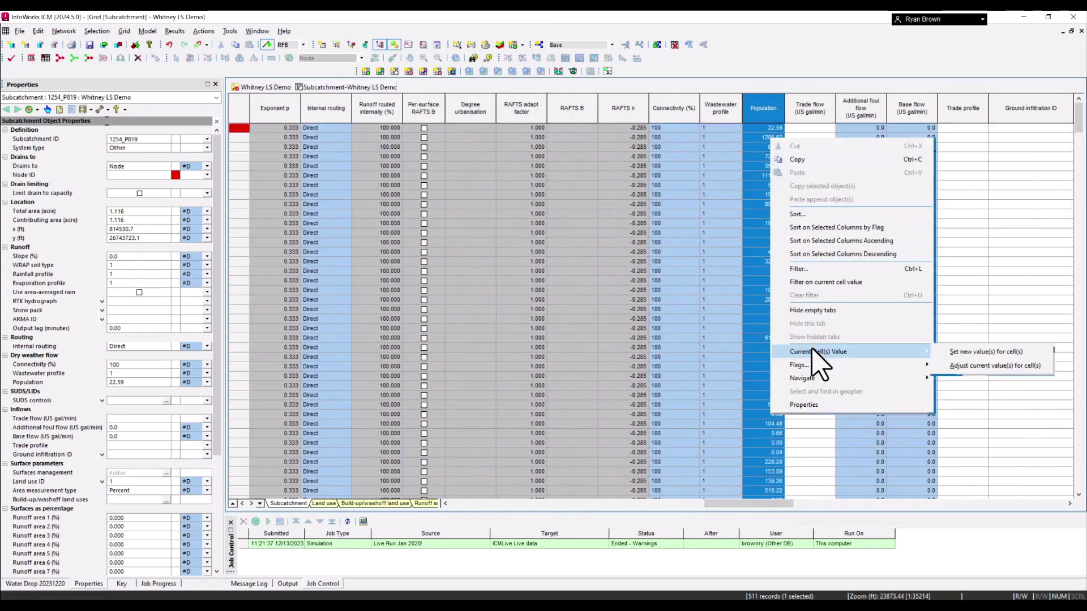
{"action": "left_click", "coordinate": [983, 352]}
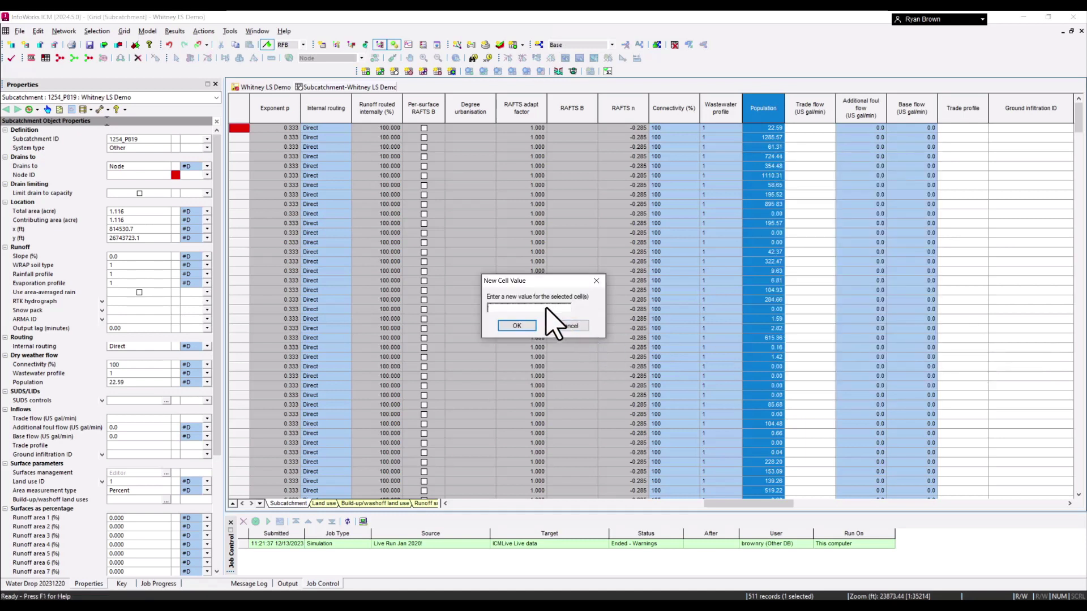
{"action": "key", "text": "Escape"}
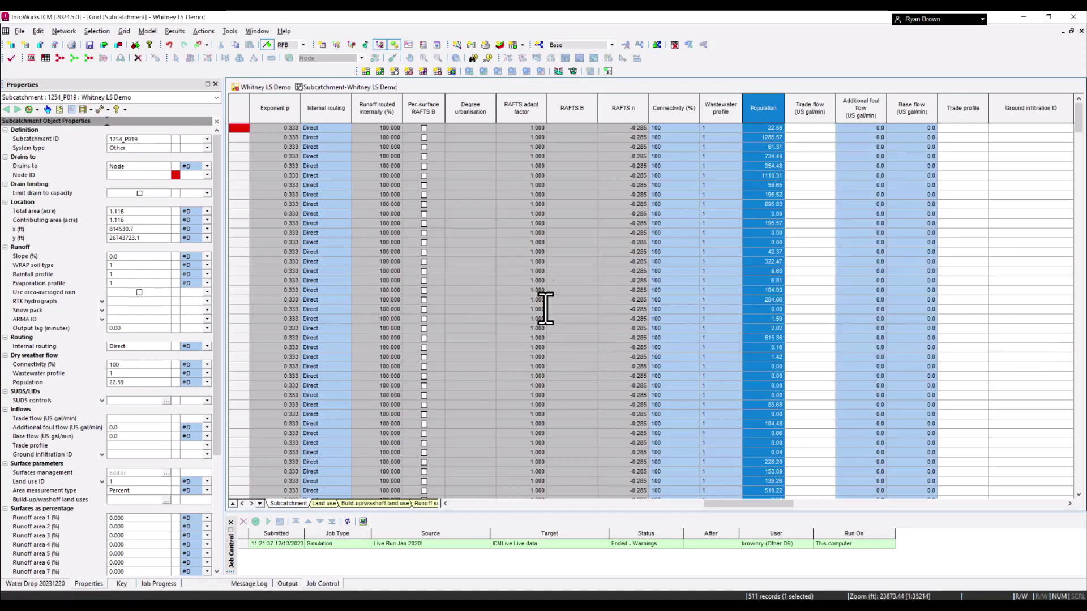
{"action": "left_click", "coordinate": [770, 203]}
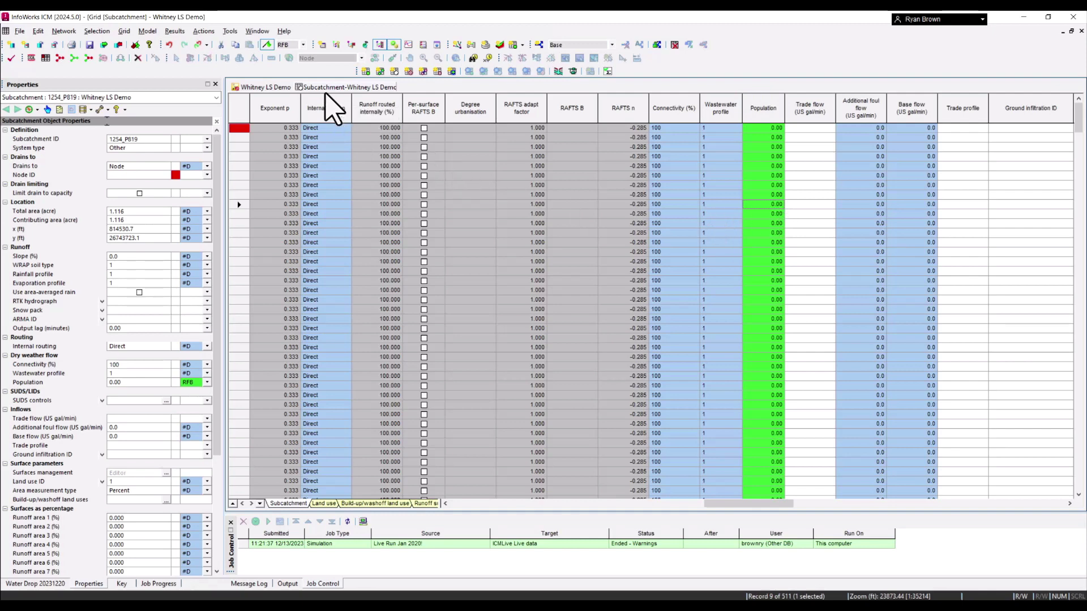
- Review the statements of the Subcatchment Processing Existing SQL and run it on the Whitney LS Demo network
{"action": "left_click", "coordinate": [57, 584]}
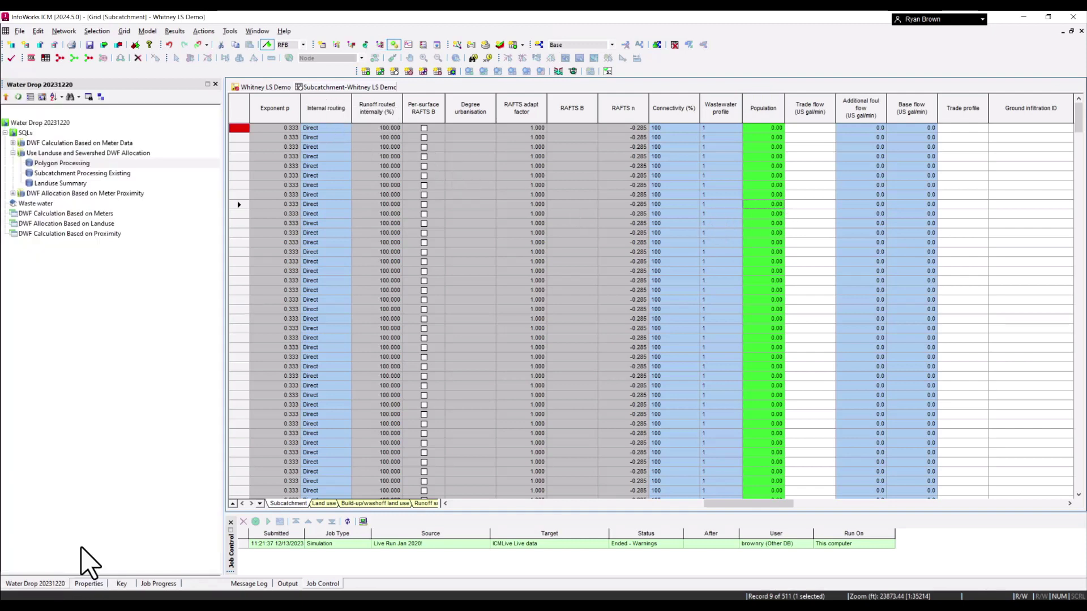
{"action": "left_click", "coordinate": [252, 87]}
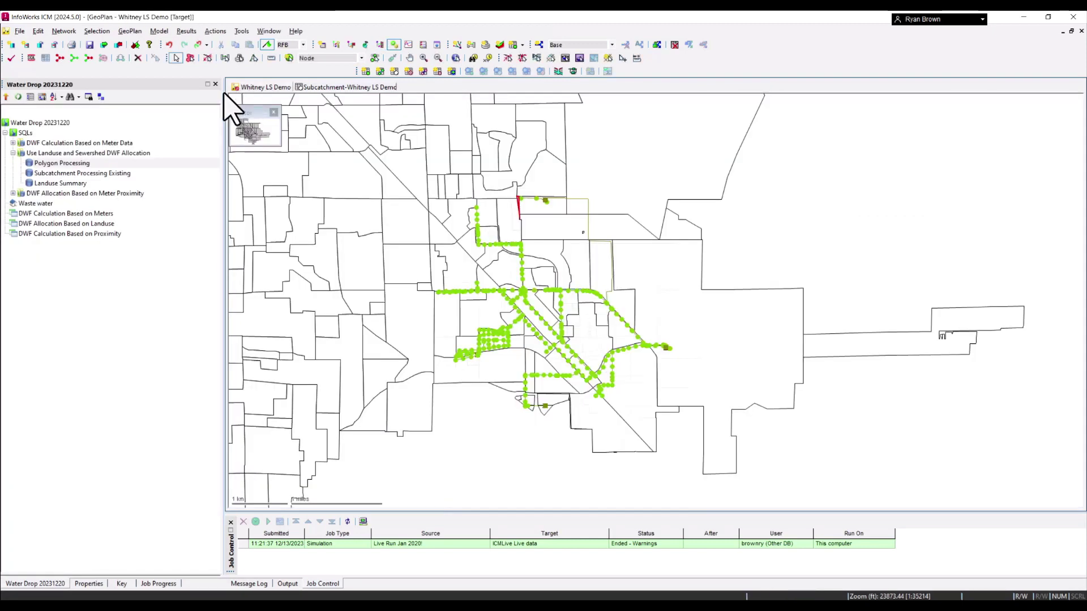
{"action": "double_click", "coordinate": [79, 173]}
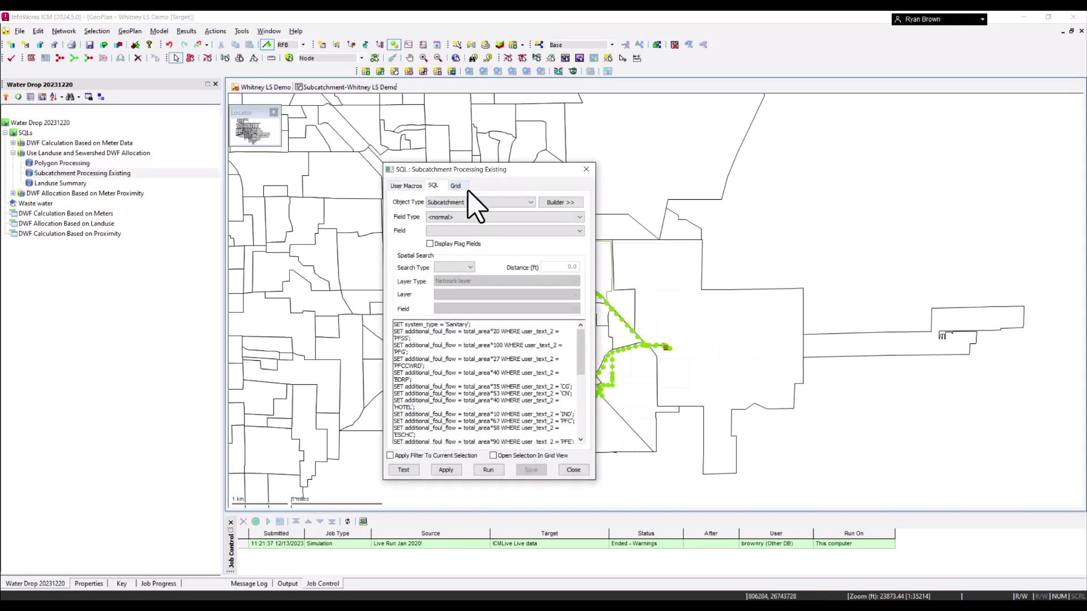
{"action": "left_click_drag", "start_coordinate": [450, 170], "coordinate": [352, 82]}
{"action": "left_click_drag", "start_coordinate": [495, 391], "coordinate": [839, 485]}
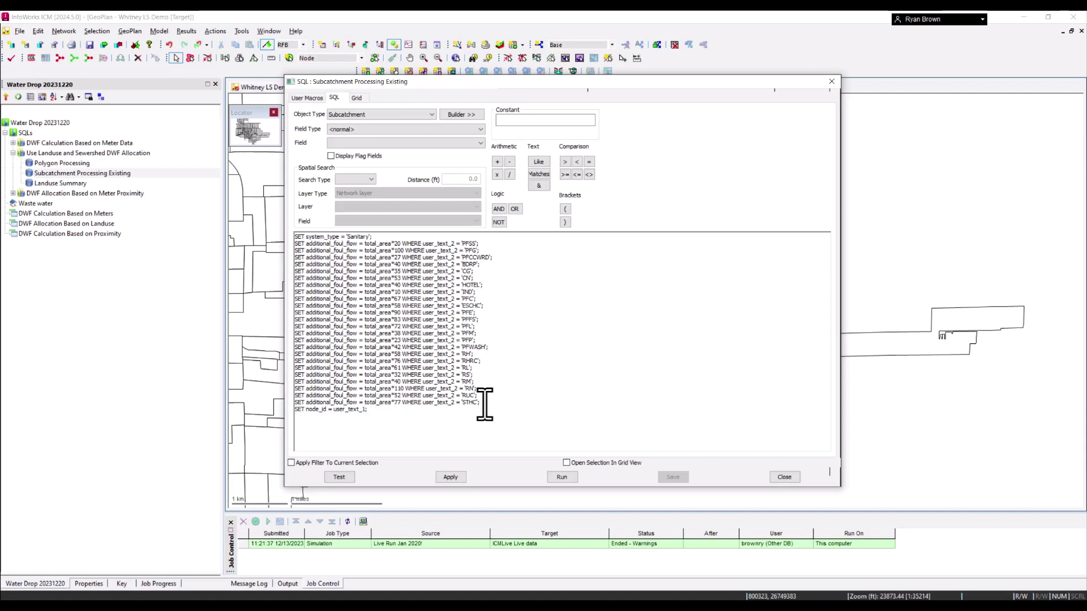
{"action": "left_click", "coordinate": [785, 477]}
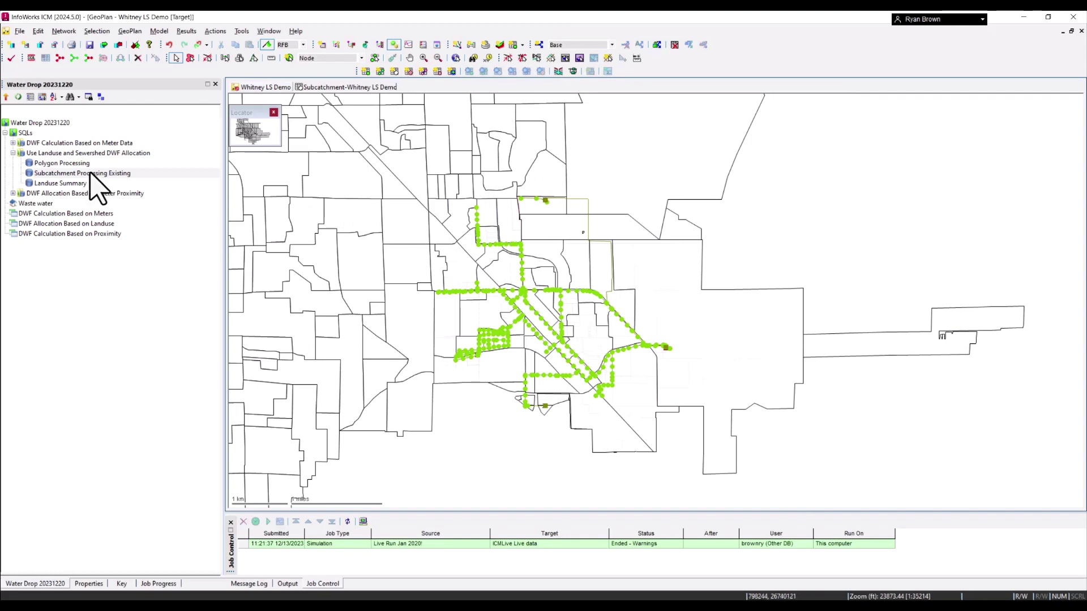
{"action": "left_click_drag", "start_coordinate": [92, 174], "coordinate": [417, 363]}
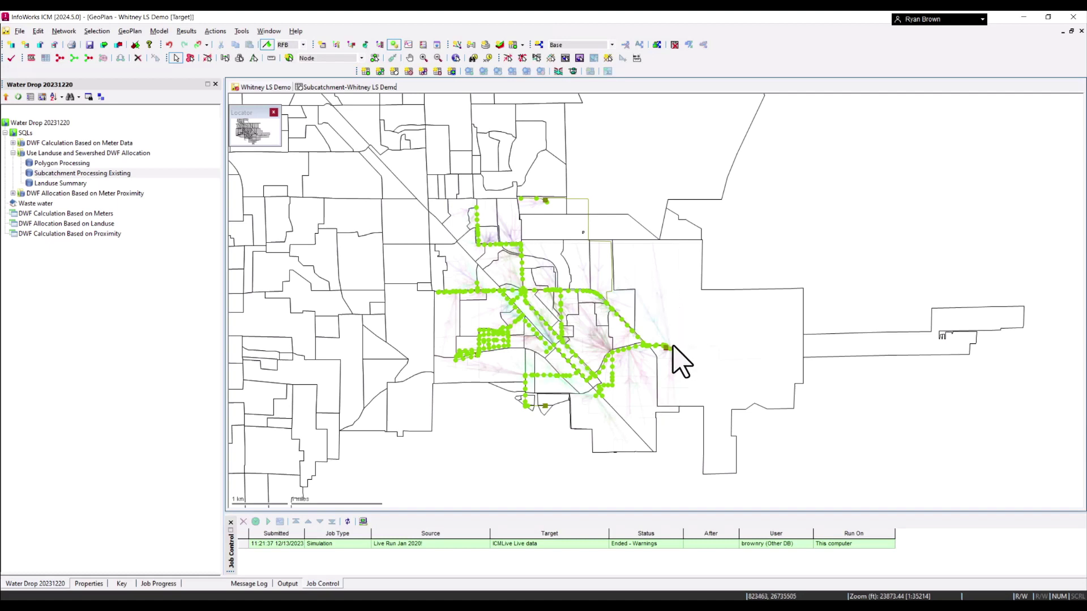
- Examine the subcatchment drainage links on the map and the first subcatchment's additional foul flow in its properties
{"action": "scroll", "coordinate": [671, 356], "scroll_direction": "up", "scroll_amount": 2}
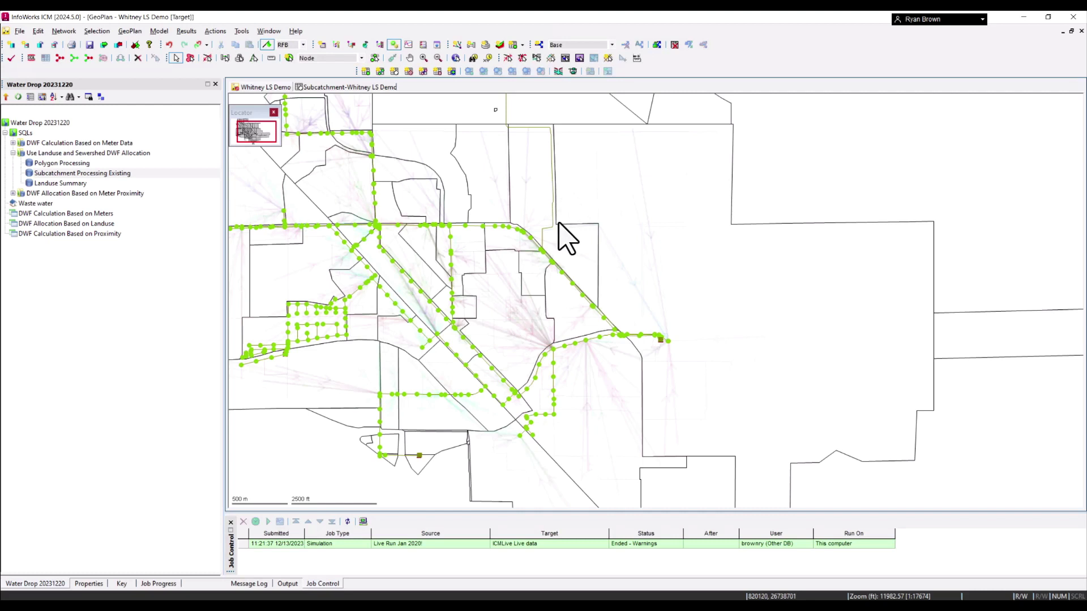
{"action": "left_click_drag", "start_coordinate": [569, 393], "coordinate": [611, 286]}
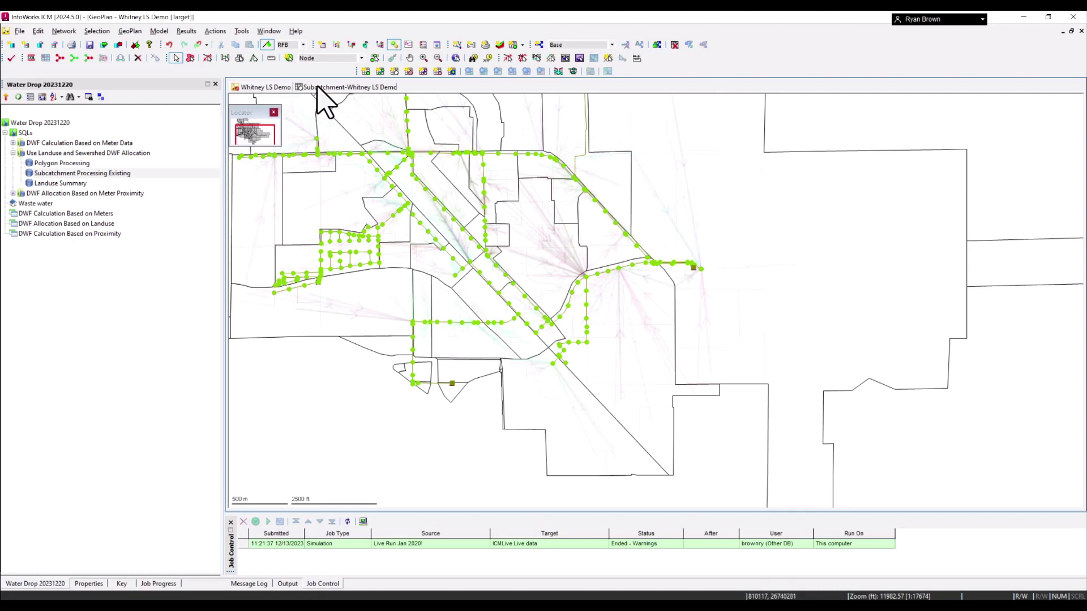
{"action": "left_click", "coordinate": [346, 87]}
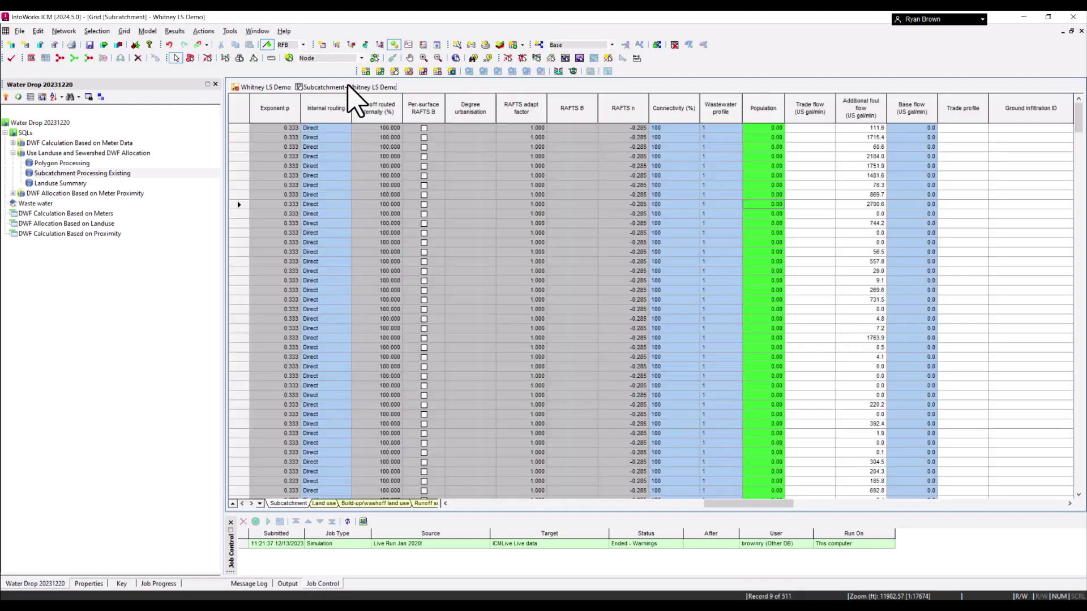
{"action": "left_click", "coordinate": [237, 129]}
{"action": "right_click", "coordinate": [238, 129]}
{"action": "left_click", "coordinate": [279, 312]}
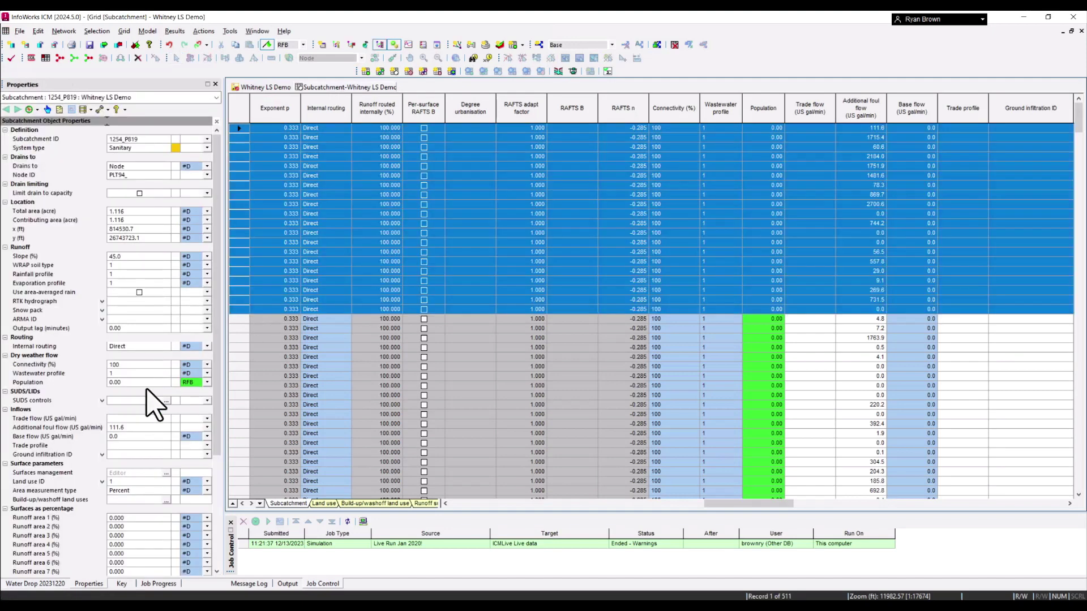
{"action": "left_click", "coordinate": [125, 429]}
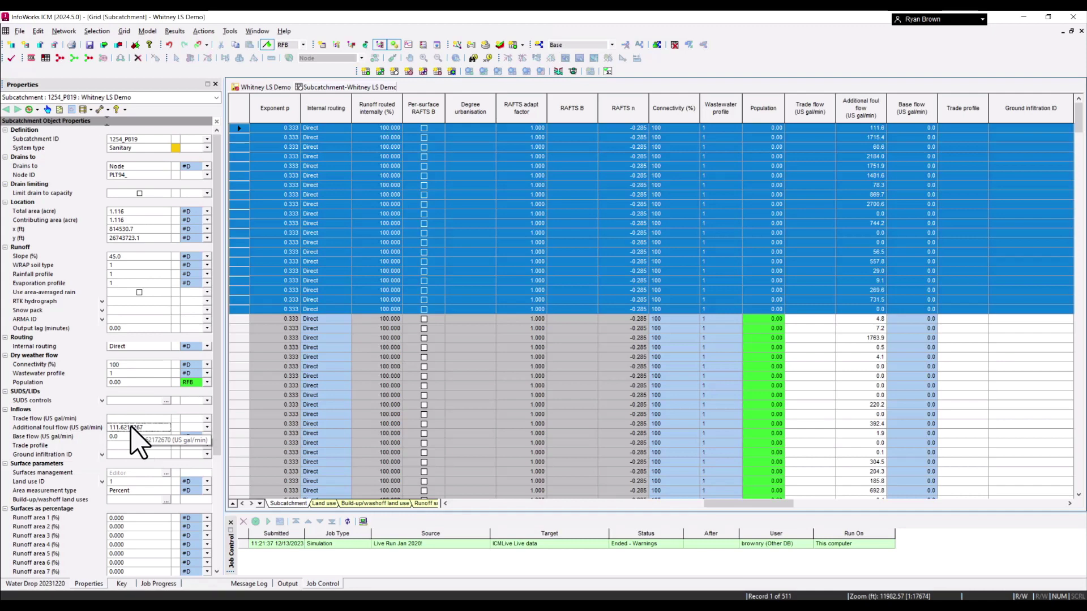
- Review the Landuse Summary SQL, close it and run it on the Whitney LS Demo network
{"action": "left_click", "coordinate": [255, 89]}
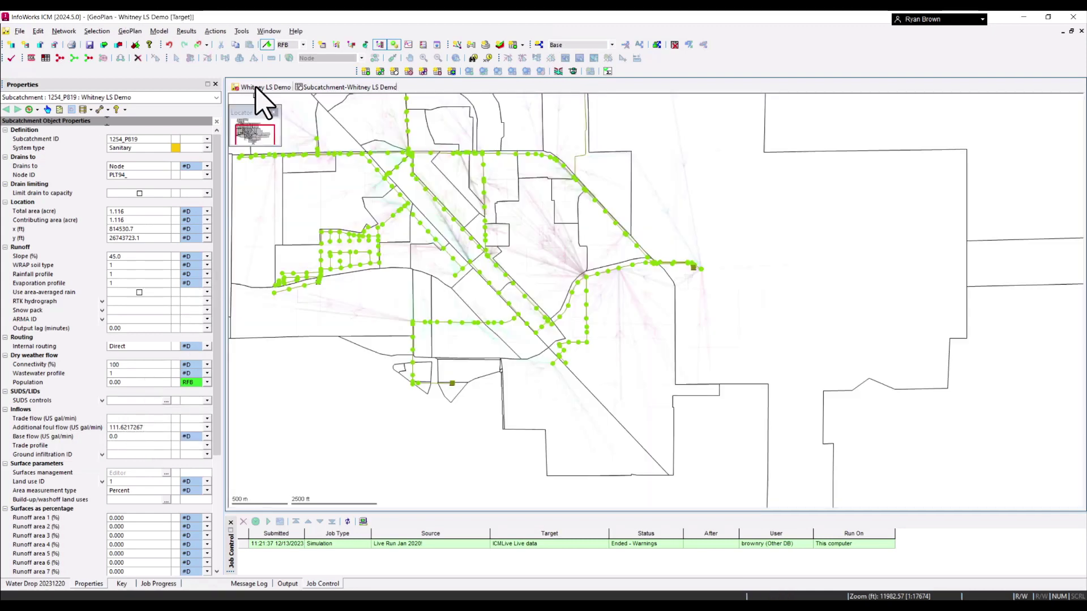
{"action": "left_click", "coordinate": [51, 584]}
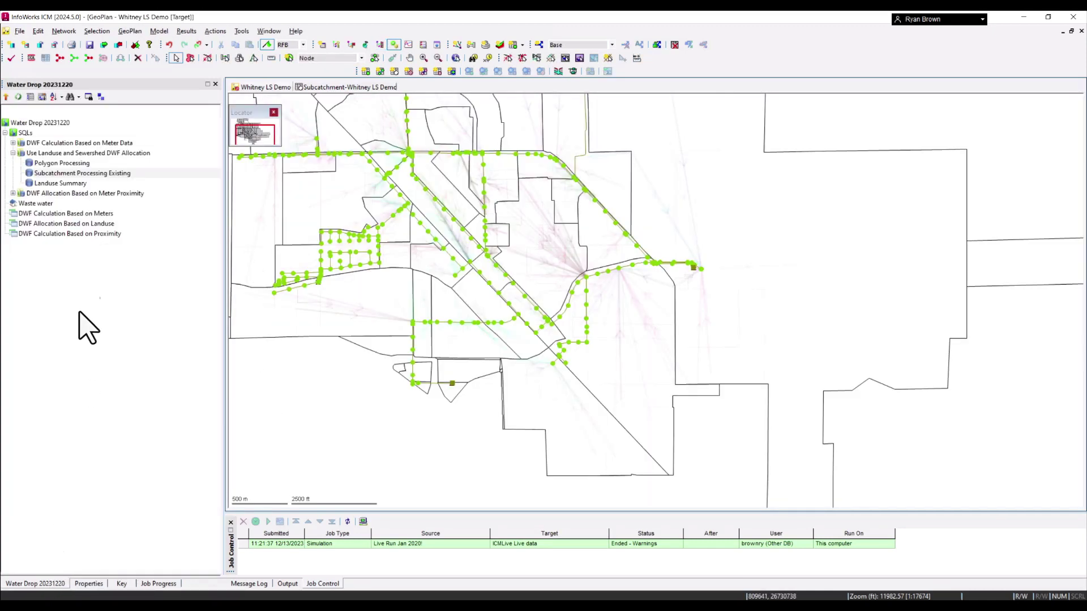
{"action": "double_click", "coordinate": [65, 183]}
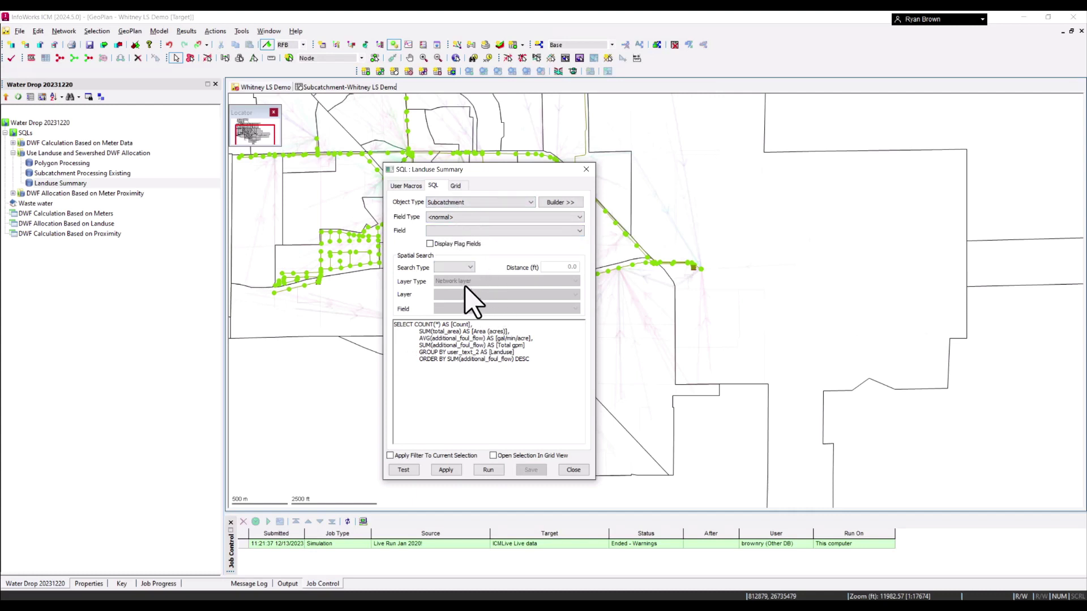
{"action": "left_click", "coordinate": [572, 470]}
{"action": "left_click_drag", "start_coordinate": [62, 182], "coordinate": [311, 432]}
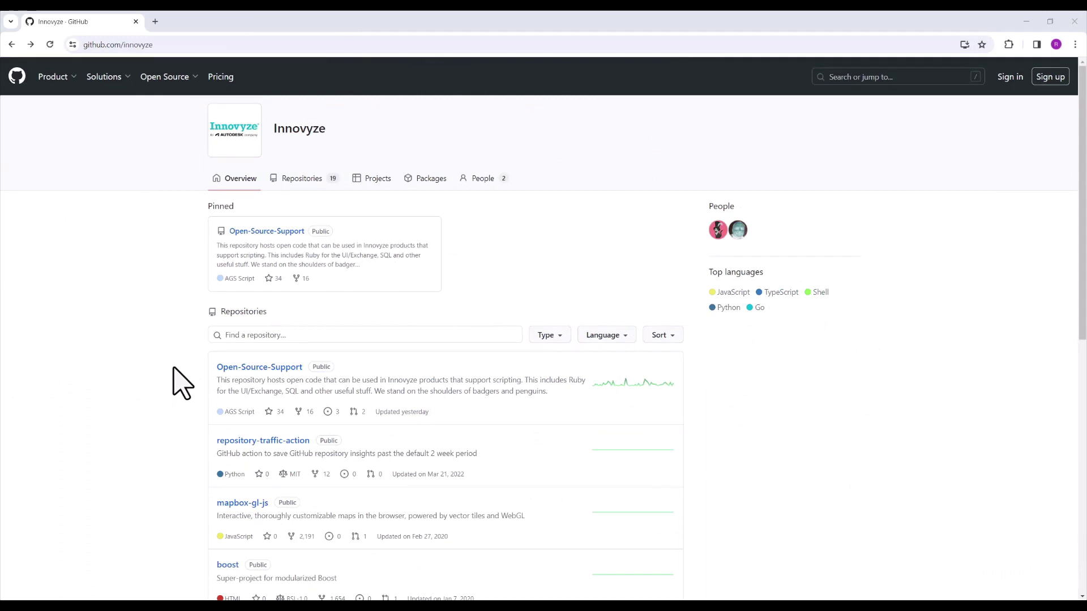
- In the browser, open the 01 InfoWorks folder under 01 InfoWorks ICM / 02 SQL in Innovyze's Open-Source-Support repository on GitHub
{"action": "left_click", "coordinate": [241, 368]}
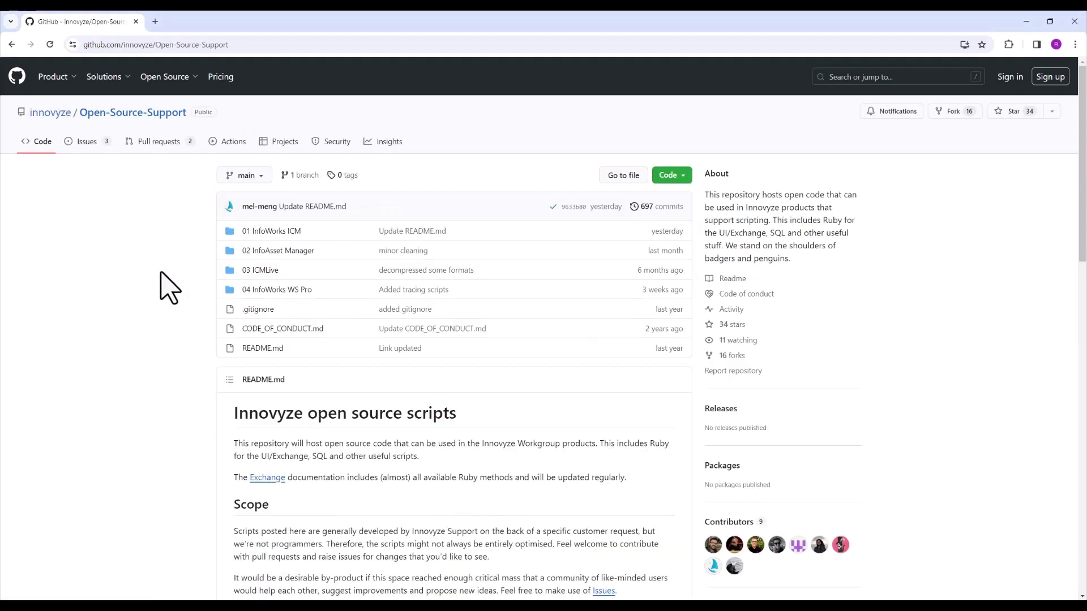
{"action": "left_click", "coordinate": [254, 232]}
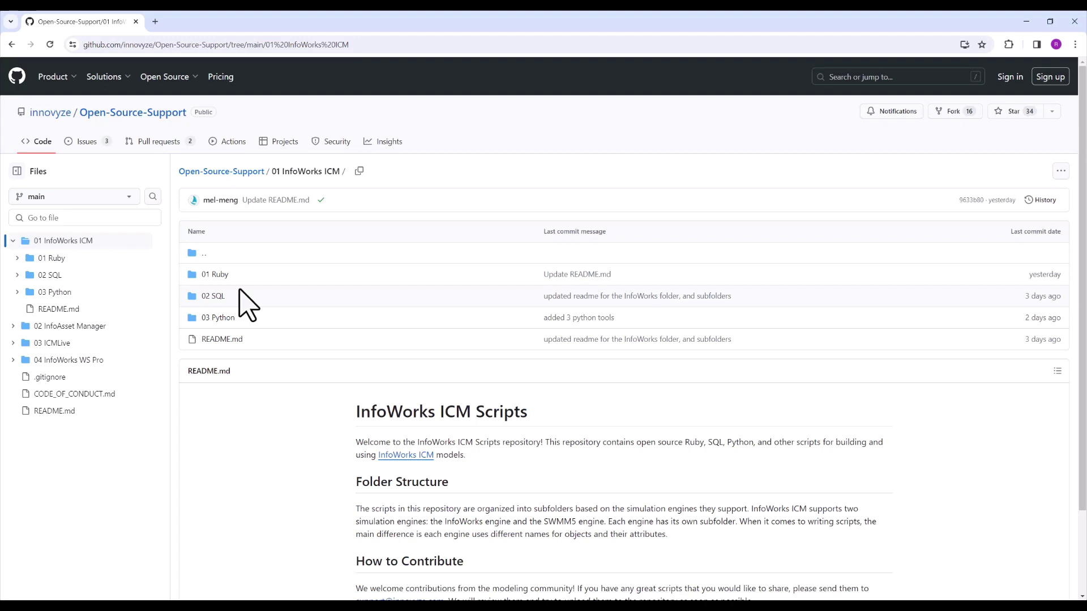
{"action": "left_click", "coordinate": [218, 297]}
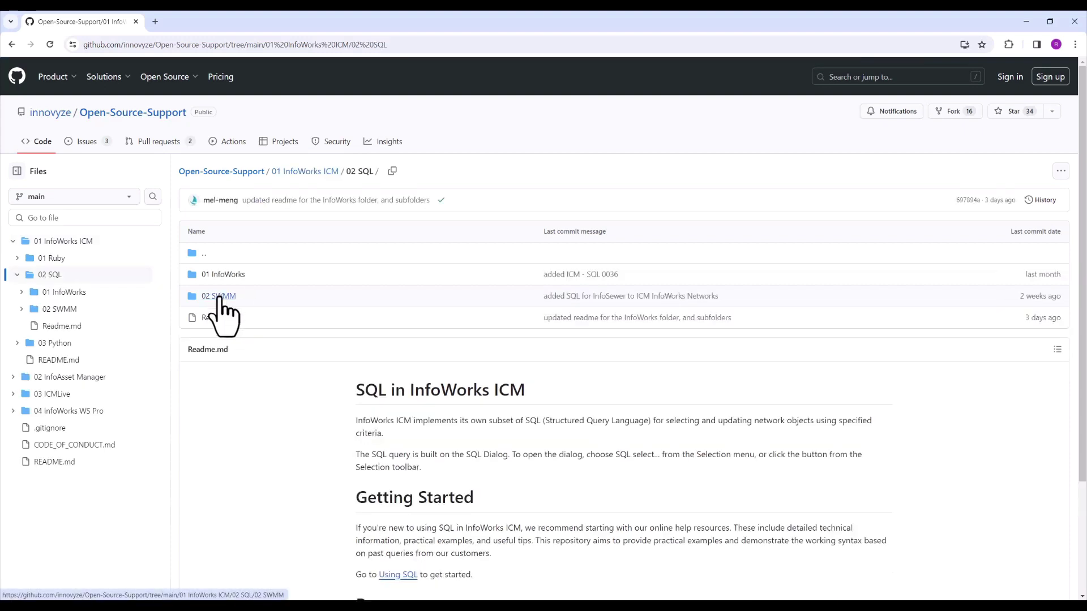
{"action": "left_click", "coordinate": [231, 276]}
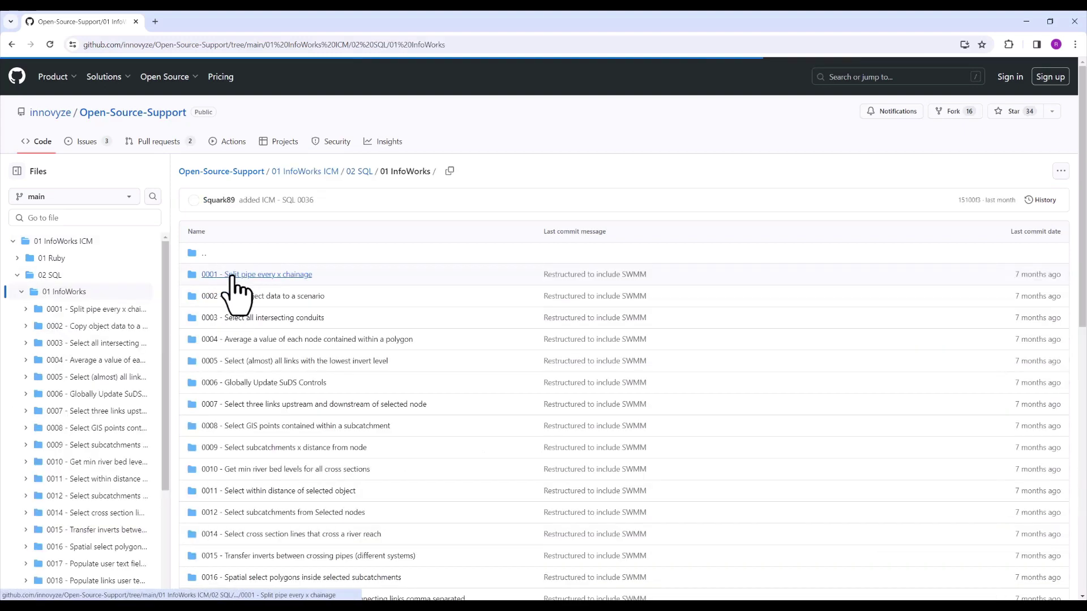
- Open the script folder "0025 - Spatial query sum values in GIS points underneath subcatchment" and read its README
{"action": "scroll", "coordinate": [278, 312], "scroll_direction": "down", "scroll_amount": 1}
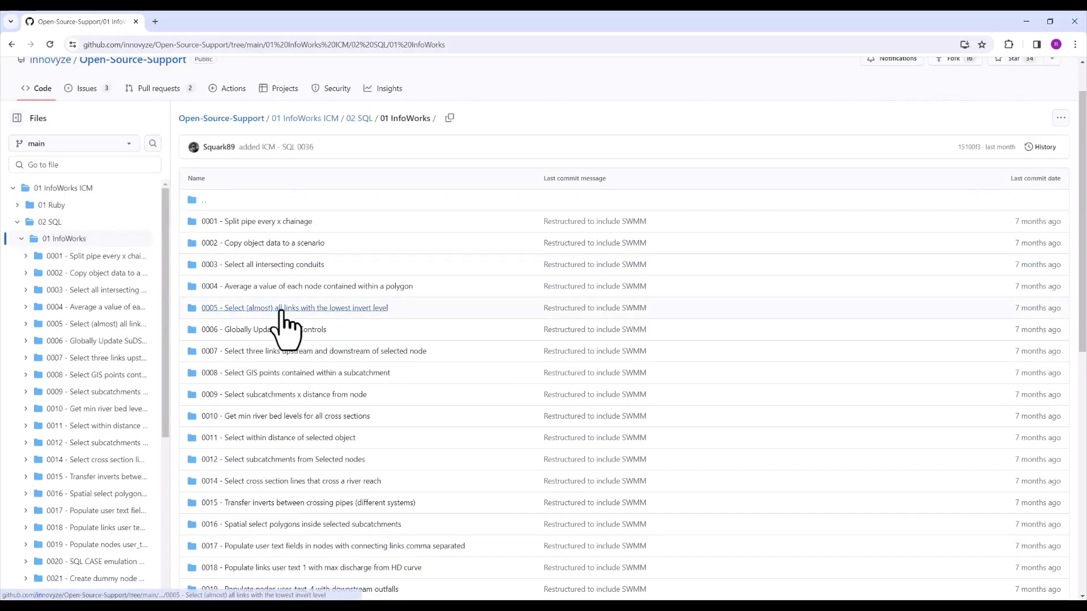
{"action": "scroll", "coordinate": [306, 331], "scroll_direction": "down", "scroll_amount": 2}
{"action": "scroll", "coordinate": [306, 320], "scroll_direction": "down", "scroll_amount": 2}
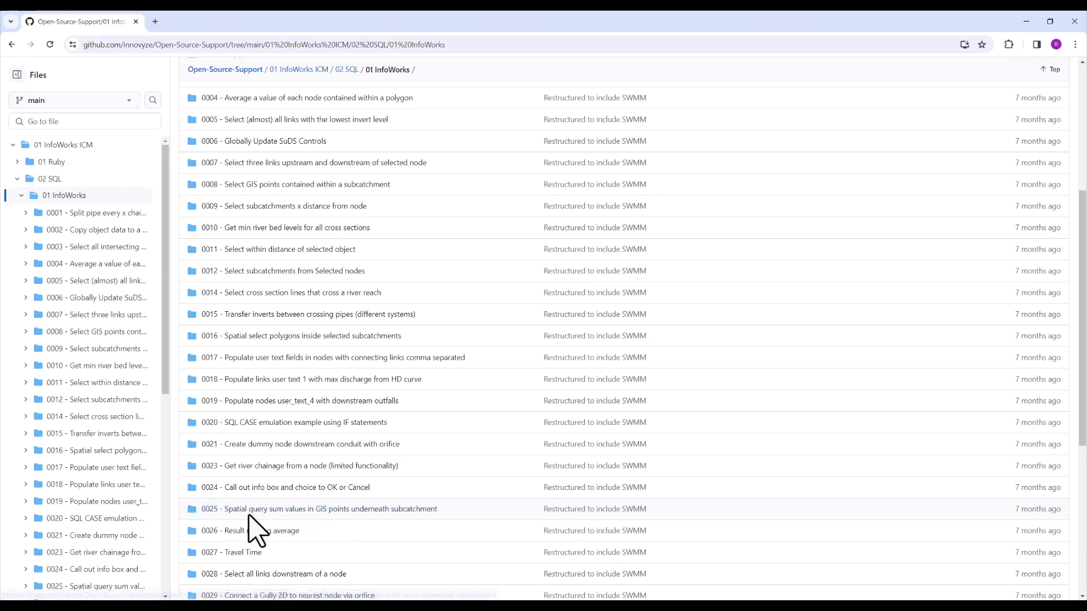
{"action": "left_click", "coordinate": [334, 511]}
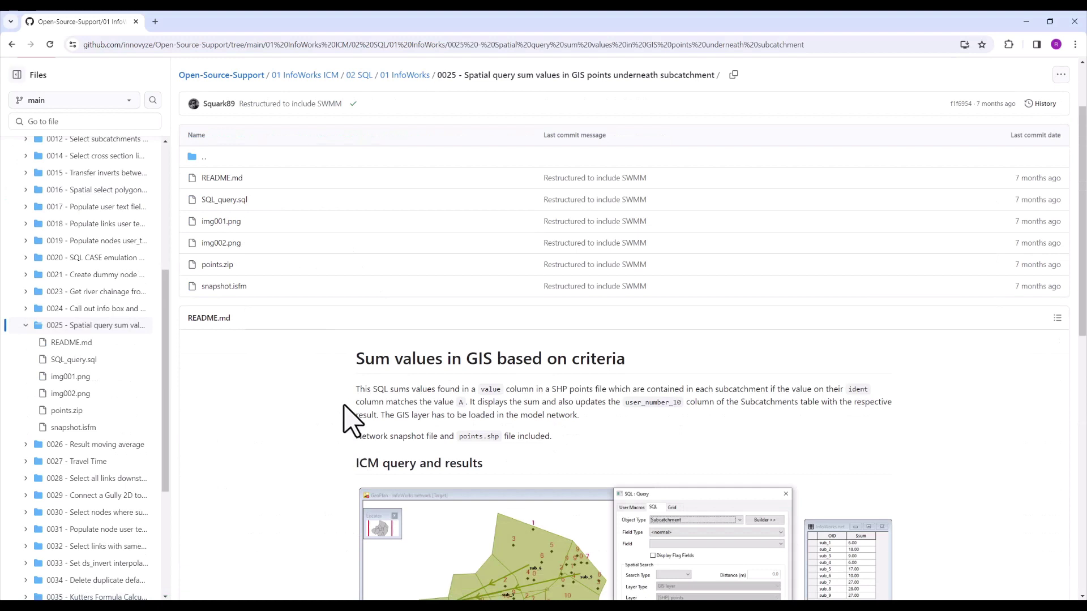
{"action": "scroll", "coordinate": [343, 406], "scroll_direction": "down", "scroll_amount": 1}
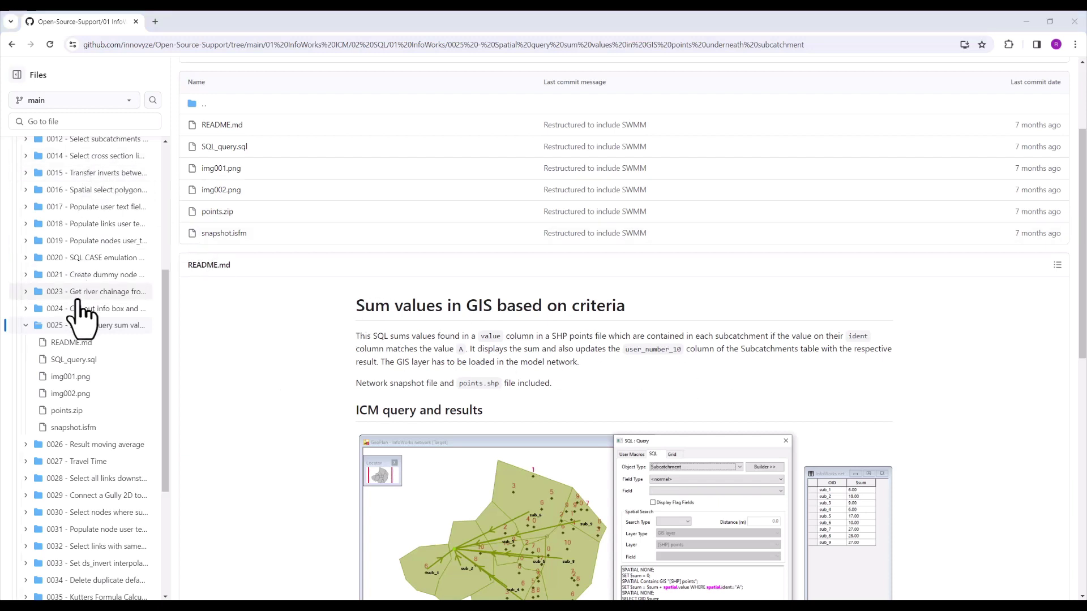
- Collapse the 01 InfoWorks ICM folder in the repository's file tree and choose the 02 InfoAsset Manager folder
{"action": "scroll", "coordinate": [85, 303], "scroll_direction": "up", "scroll_amount": 4}
{"action": "scroll", "coordinate": [56, 218], "scroll_direction": "up", "scroll_amount": 1}
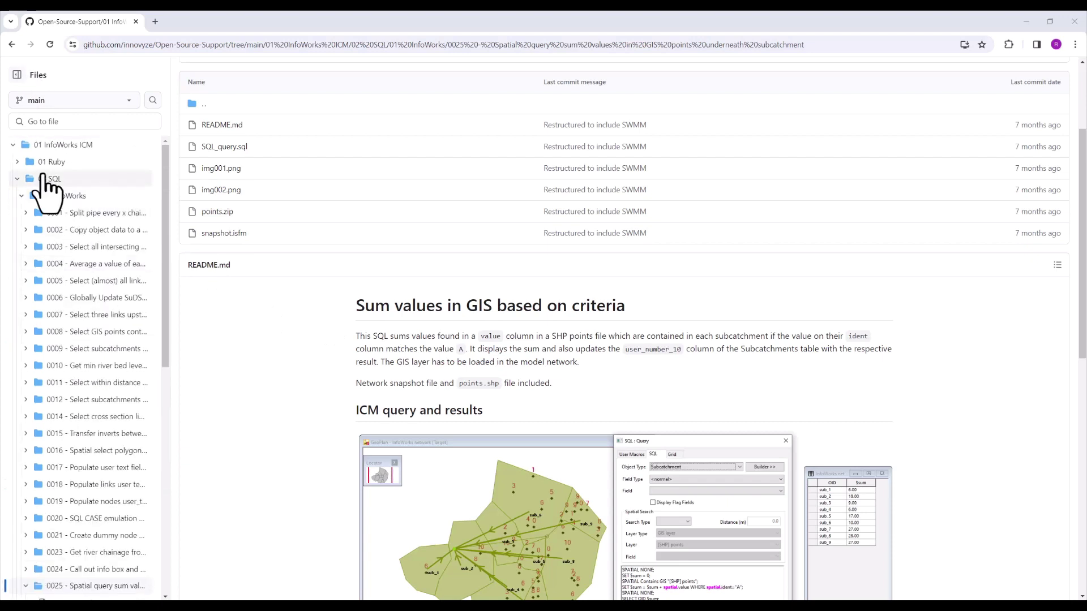
{"action": "left_click", "coordinate": [13, 146]}
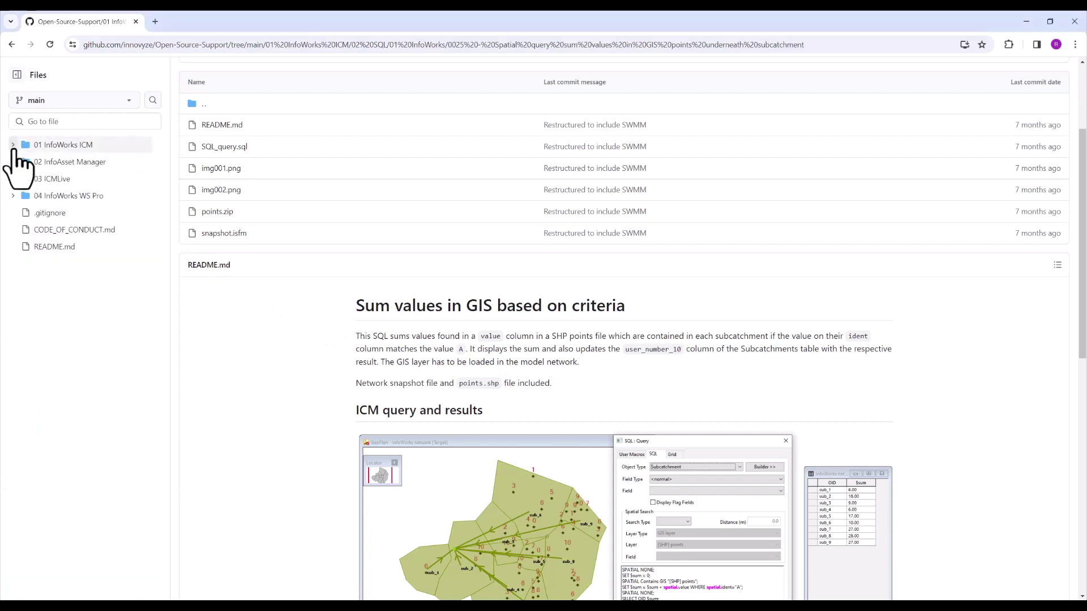
{"action": "left_click", "coordinate": [47, 164]}
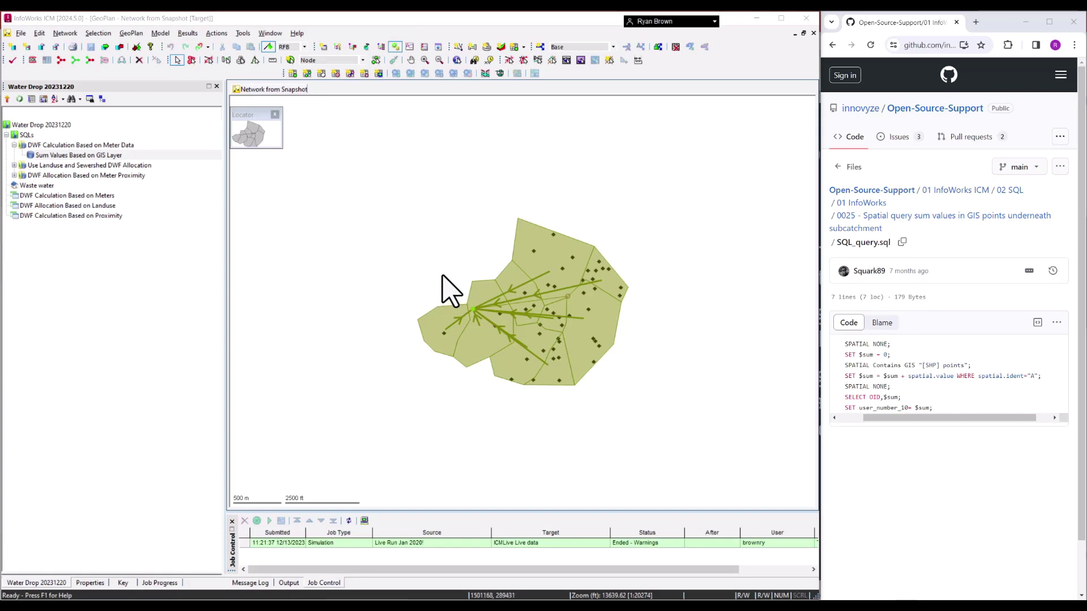
- Switch to the Network from Snapshot map in InfoWorks ICM and check its loaded GIS layers, closing the layer control without changes
{"action": "right_click", "coordinate": [493, 251]}
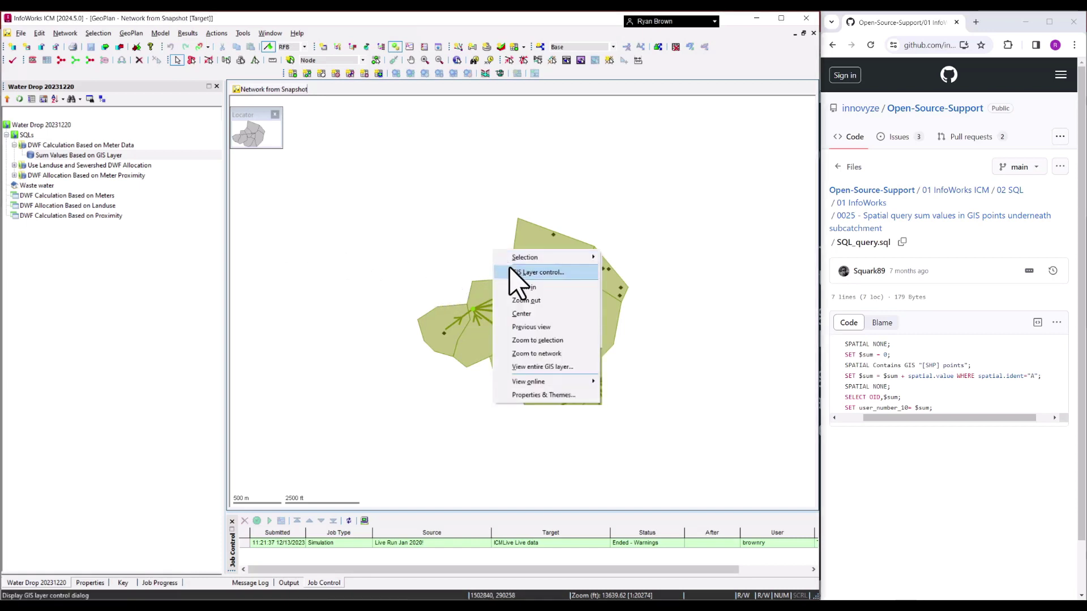
{"action": "left_click", "coordinate": [510, 270]}
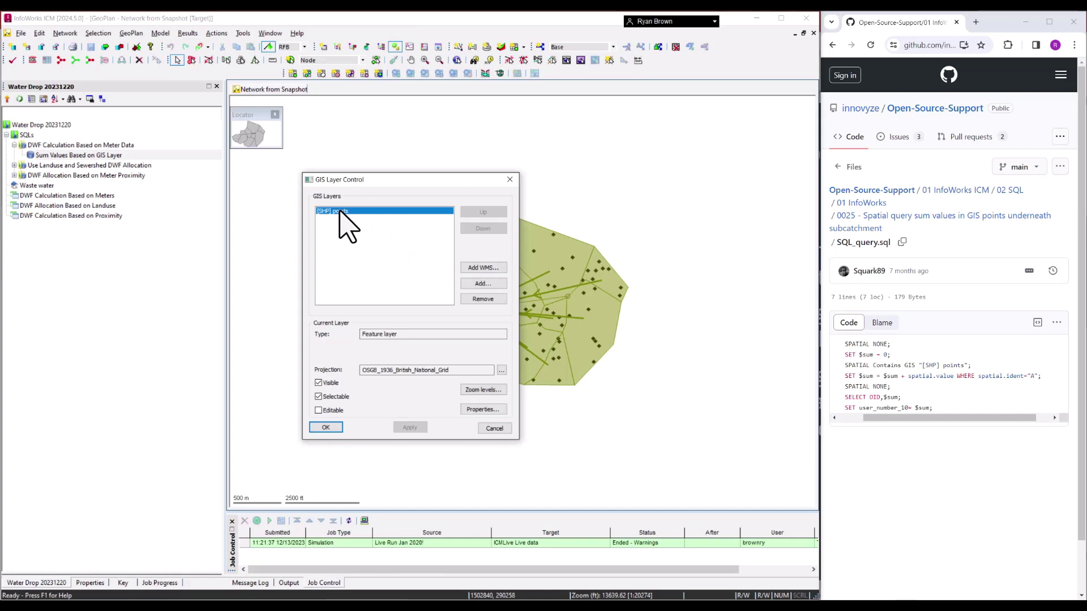
{"action": "left_click", "coordinate": [509, 180]}
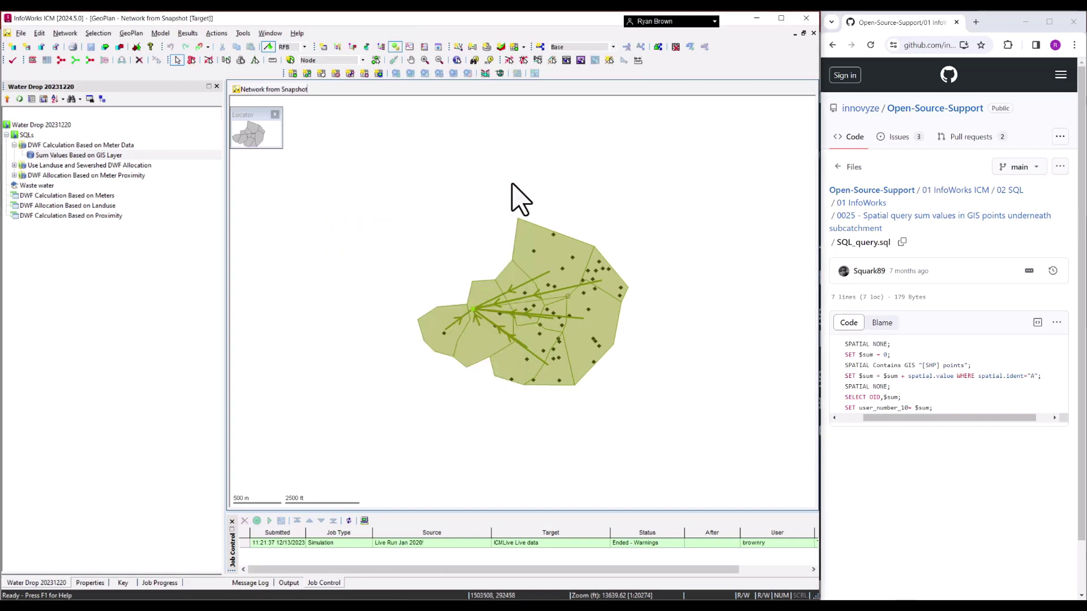
- Inspect the attributes of a [SHP] points feature inside the northernmost subcatchment, and close them without changes
{"action": "left_click", "coordinate": [557, 241]}
{"action": "left_click", "coordinate": [416, 284]}
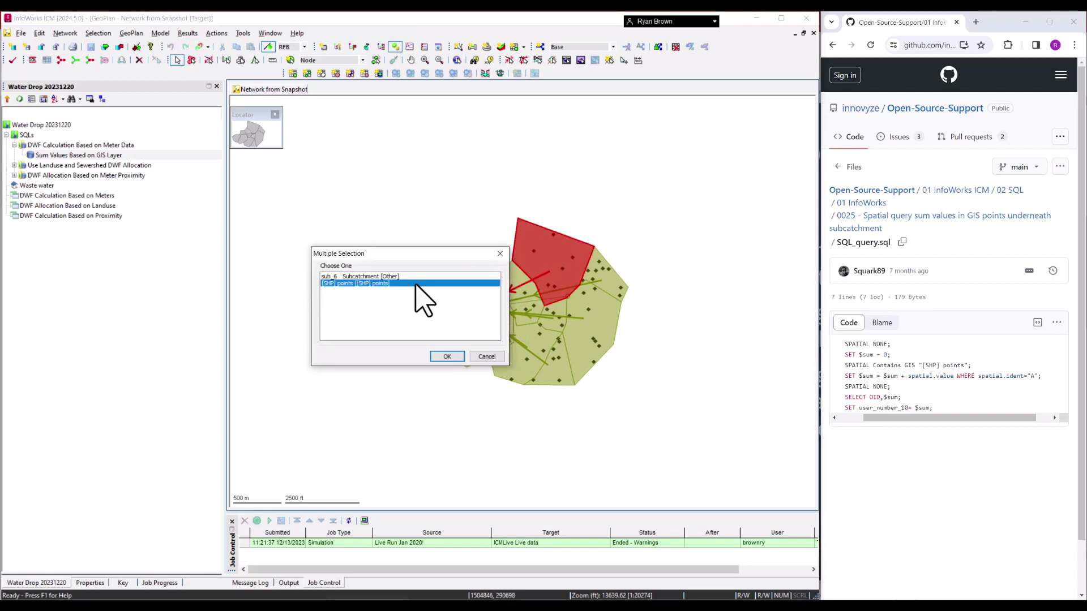
{"action": "left_click", "coordinate": [453, 356]}
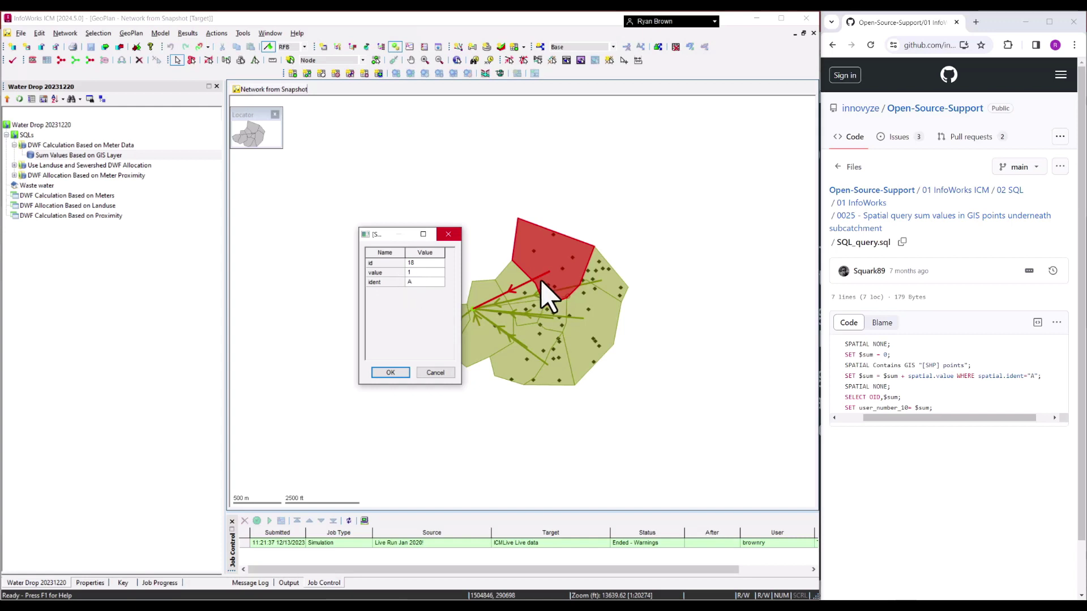
{"action": "left_click", "coordinate": [451, 234]}
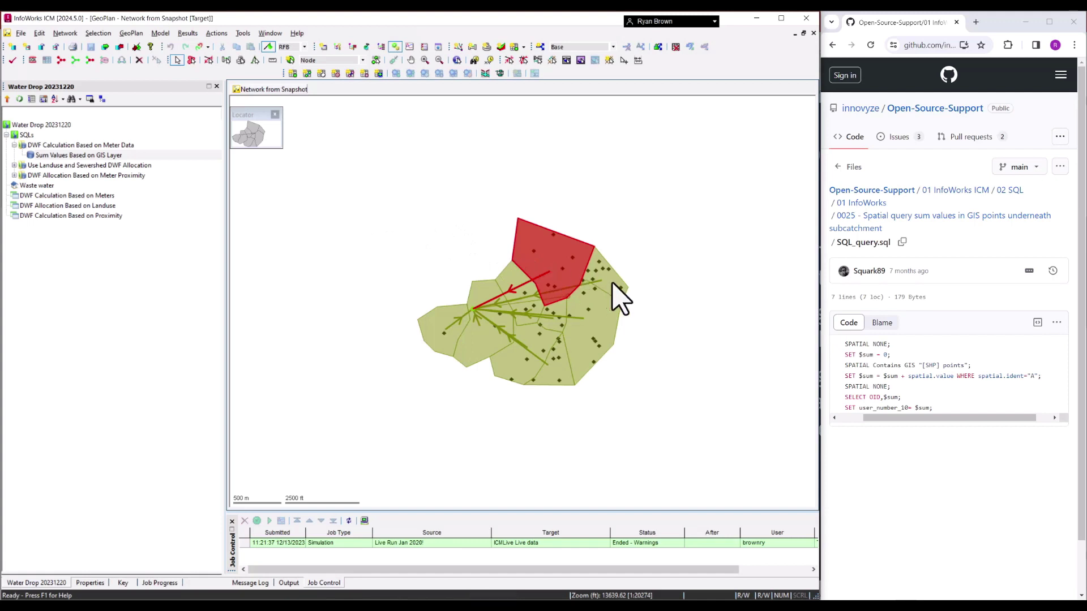
- Open the Sum Values Based on GIS Layer query, review its SQL including the additional_foul_flow assignment, and close it unchanged
{"action": "double_click", "coordinate": [79, 156]}
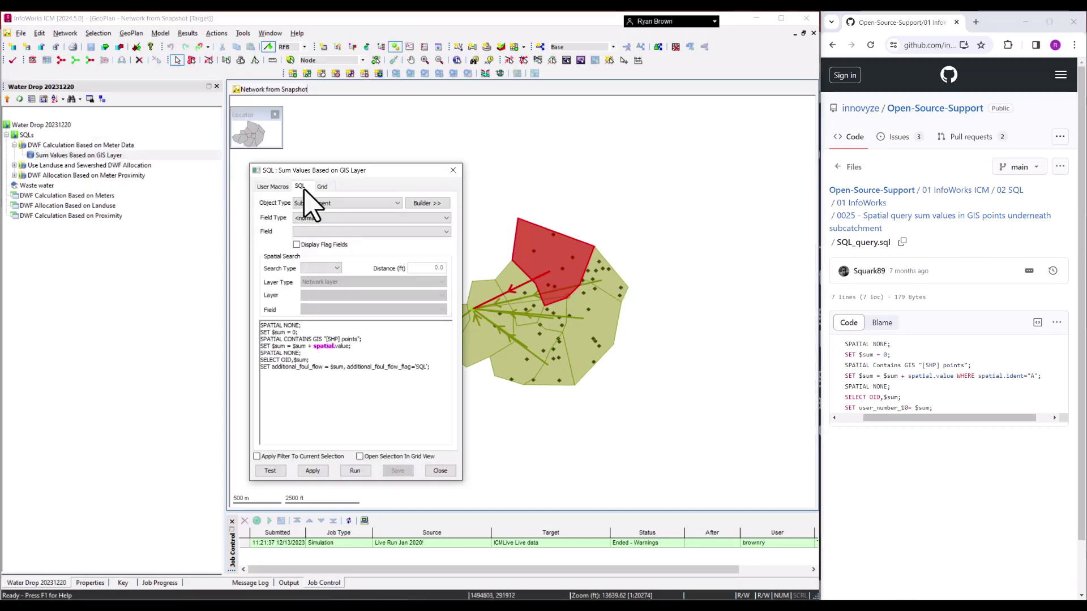
{"action": "left_click_drag", "start_coordinate": [308, 171], "coordinate": [533, 149]}
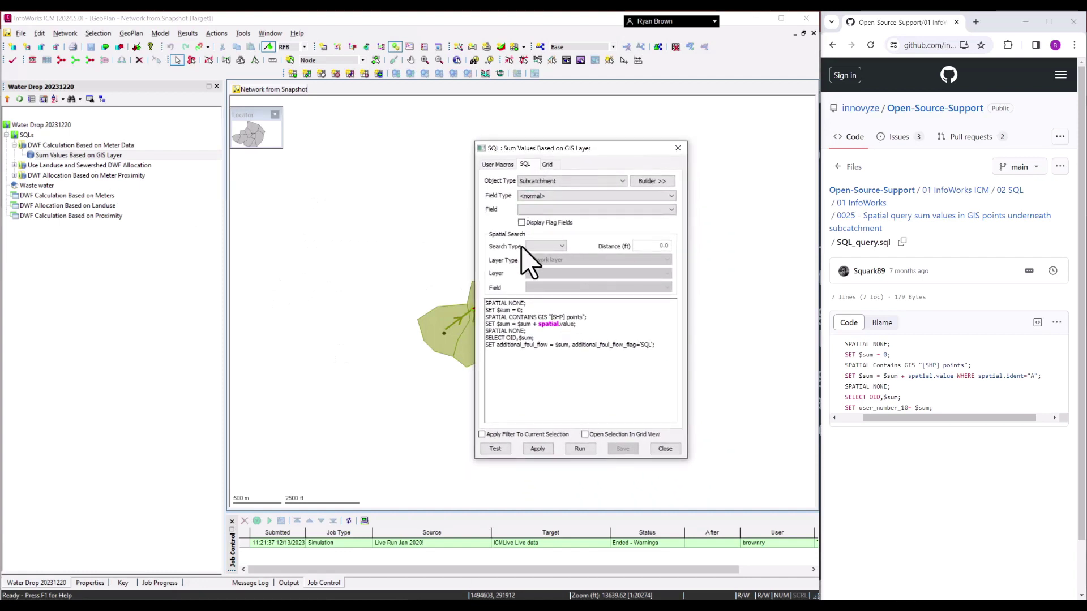
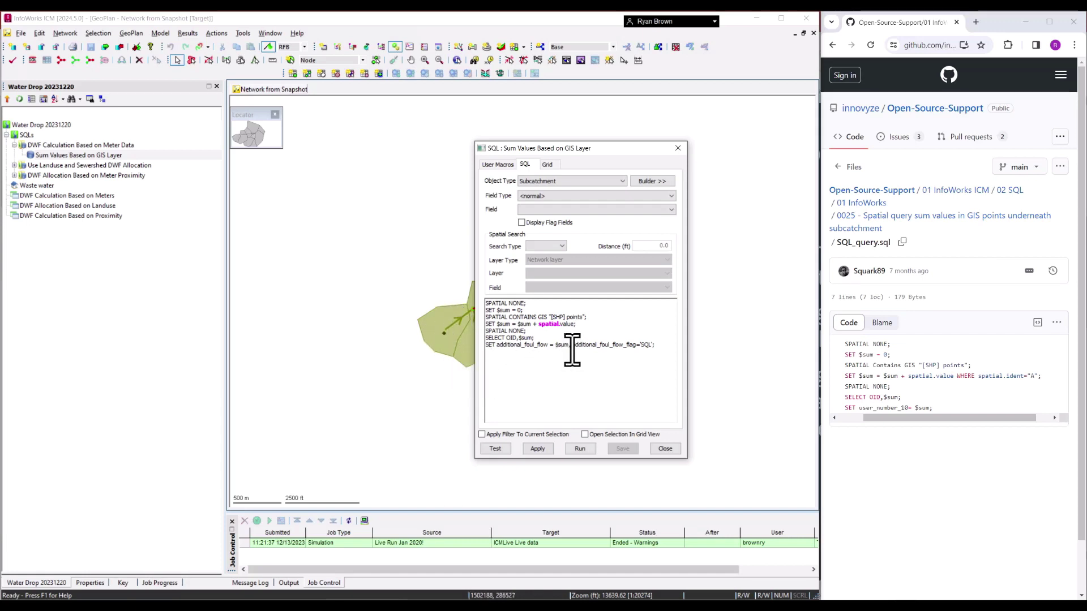
{"action": "left_click_drag", "start_coordinate": [571, 348], "coordinate": [651, 351]}
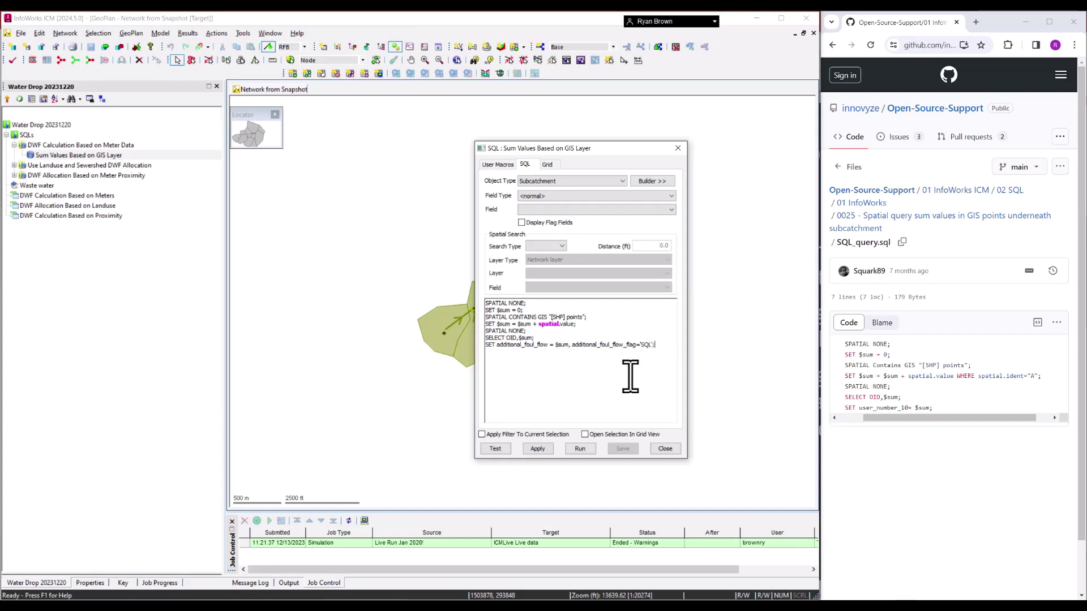
{"action": "left_click", "coordinate": [664, 448]}
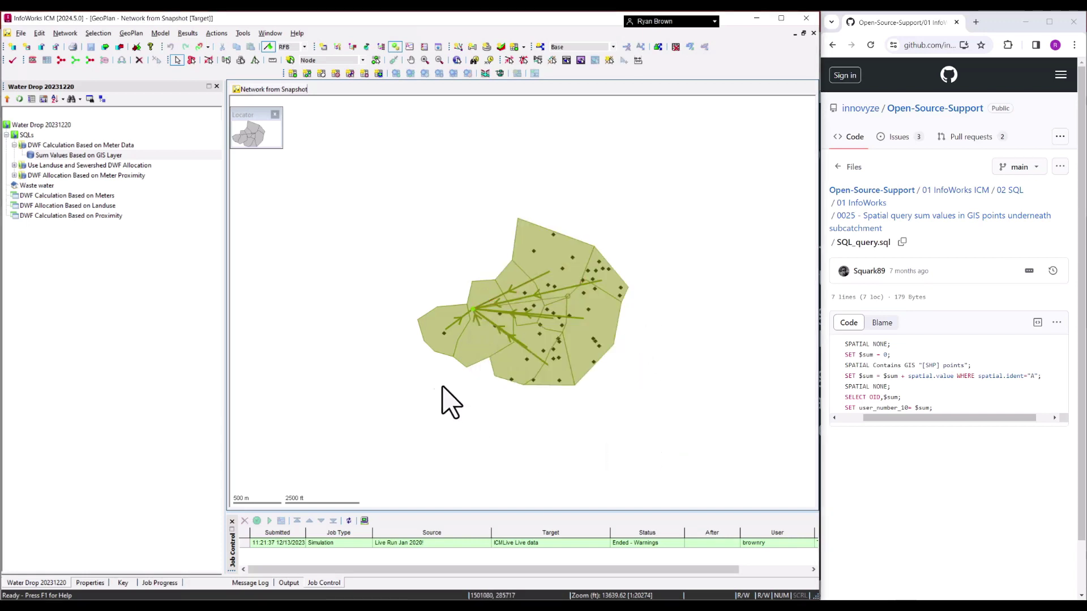
- Run the Sum Values Based on GIS Layer query on the Network from Snapshot map and return from its results grid
{"action": "left_click_drag", "start_coordinate": [59, 155], "coordinate": [364, 269]}
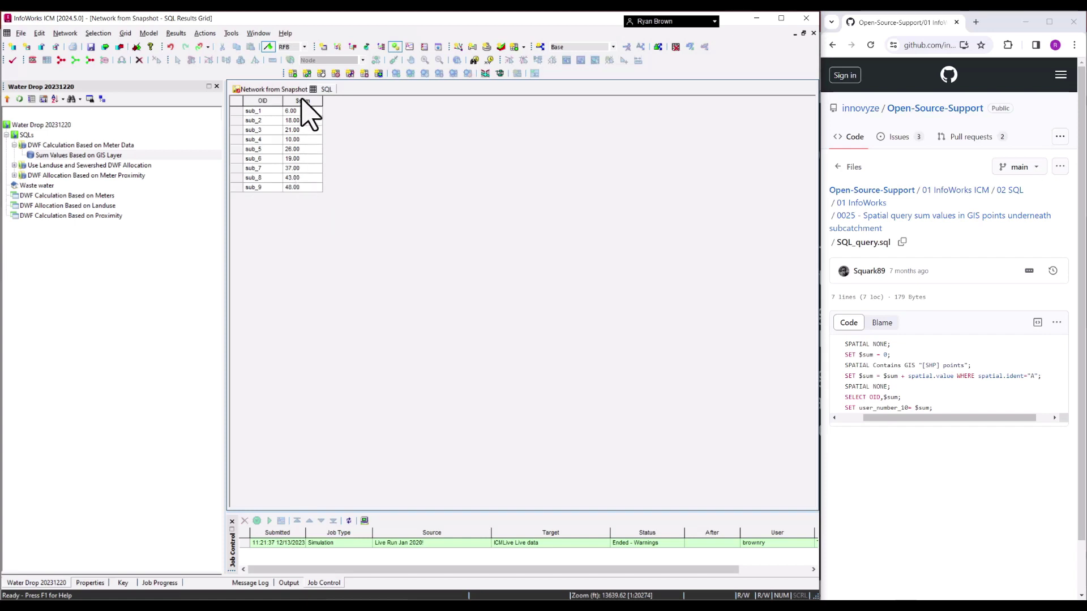
{"action": "left_click", "coordinate": [270, 89]}
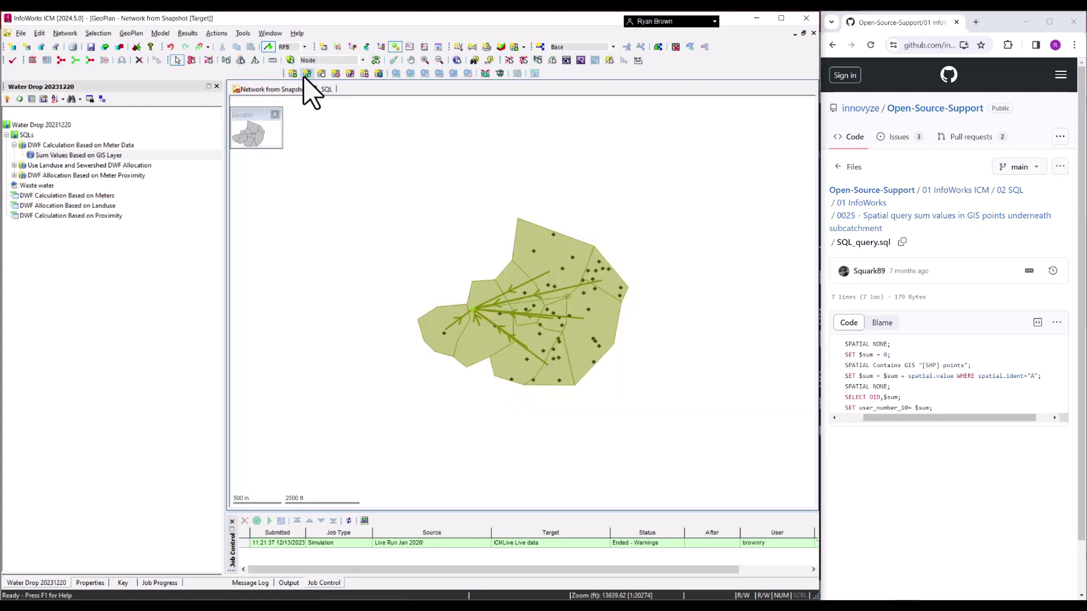
- Open the subcatchment grid and the properties of sub_1 to check its additional foul flow
{"action": "left_click", "coordinate": [321, 73]}
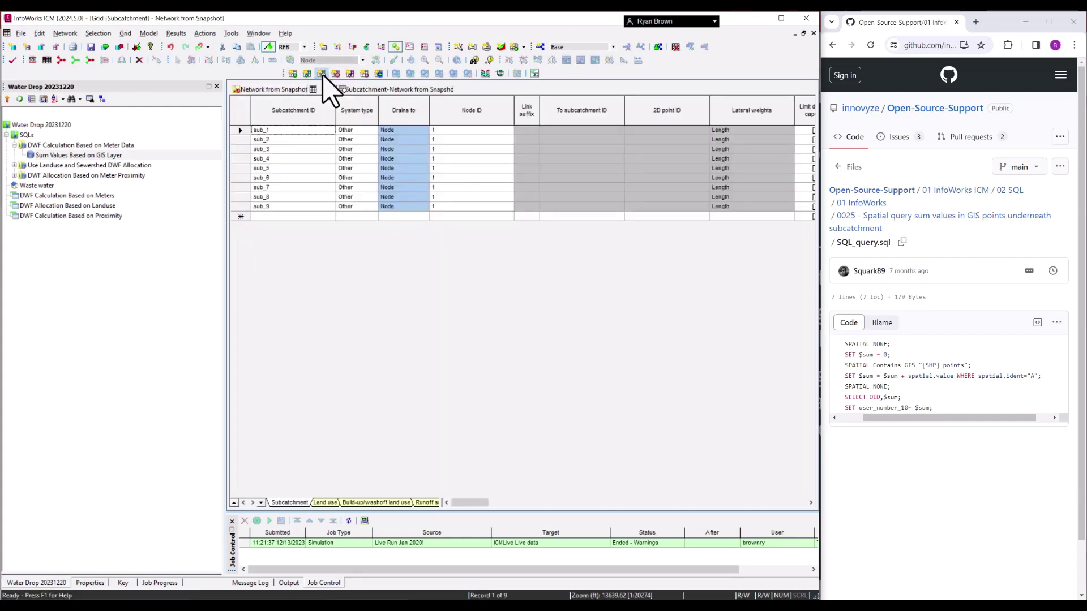
{"action": "right_click", "coordinate": [240, 130]}
{"action": "left_click", "coordinate": [268, 300]}
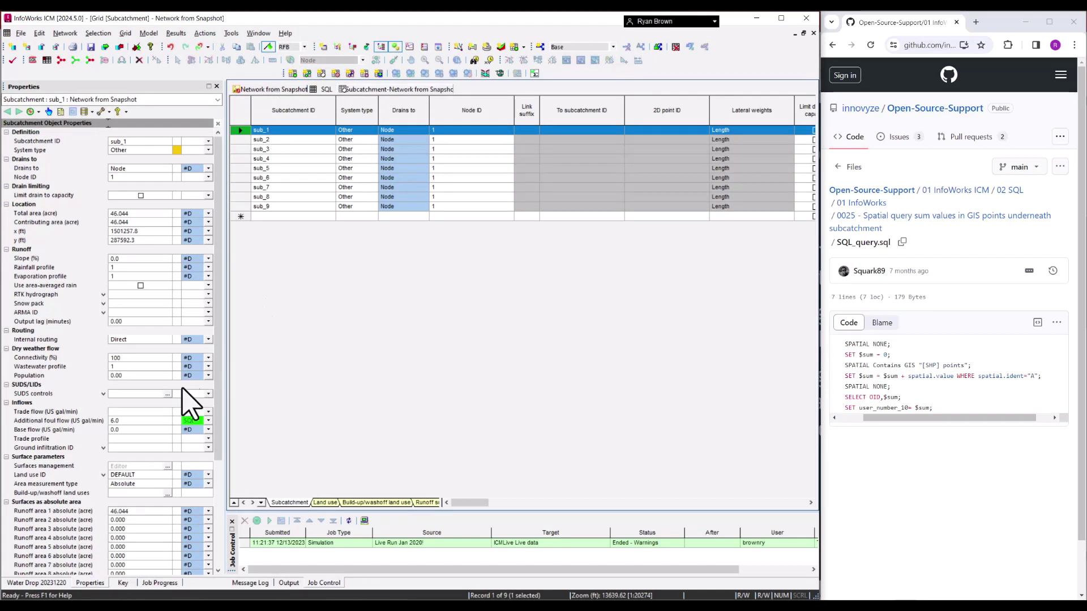
{"action": "left_click", "coordinate": [127, 421]}
{"action": "mouse_move", "coordinate": [33, 424]}
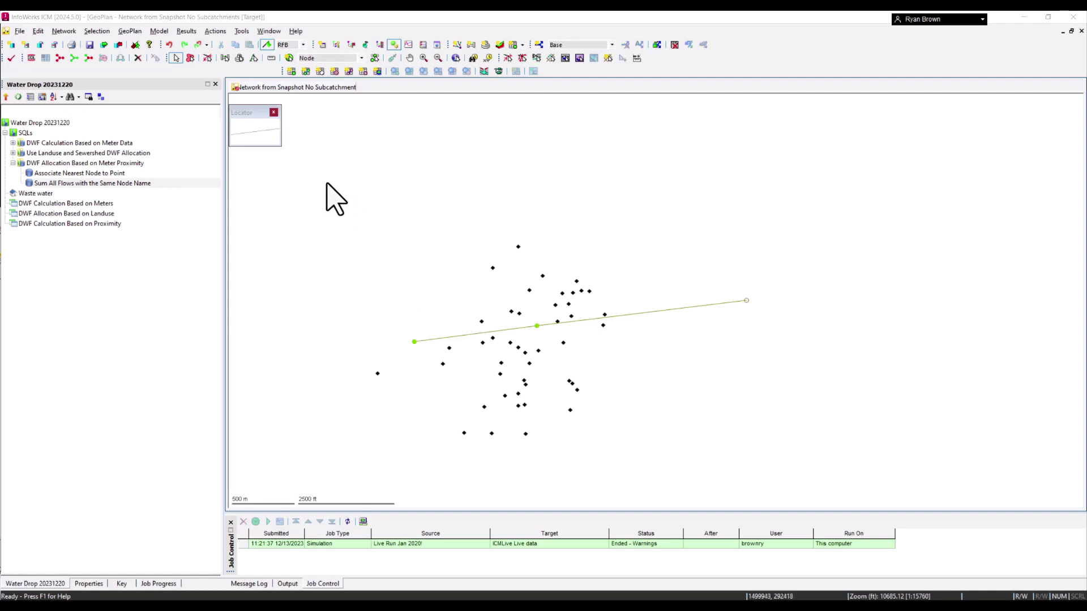
- Inspect the attributes of a GIS point in Network from Snapshot No Subcatchments and close them
{"action": "left_click", "coordinate": [492, 270]}
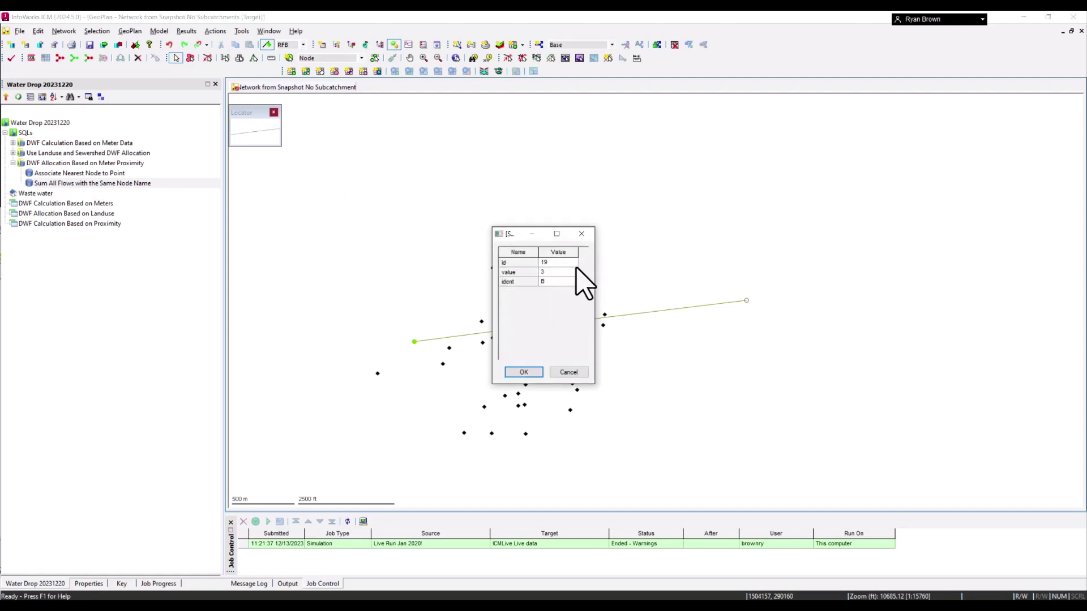
{"action": "left_click", "coordinate": [581, 234]}
- Start an Open Data import of the [SHP] points GeoPlan layer with General point as the target table
{"action": "left_click", "coordinate": [64, 32]}
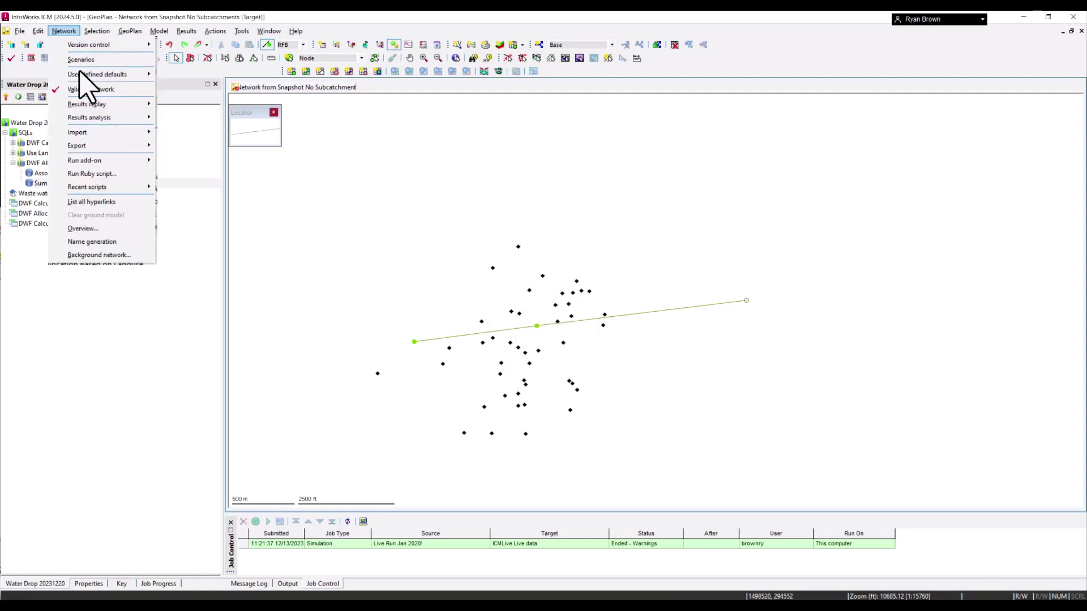
{"action": "mouse_move", "coordinate": [71, 133]}
{"action": "left_click", "coordinate": [206, 146]}
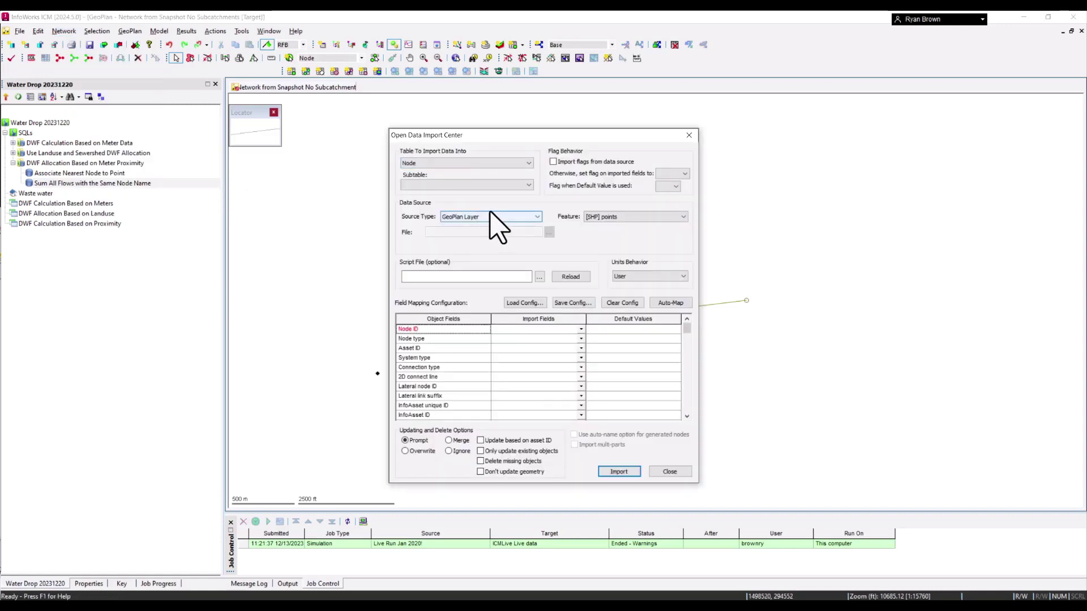
{"action": "left_click", "coordinate": [478, 163]}
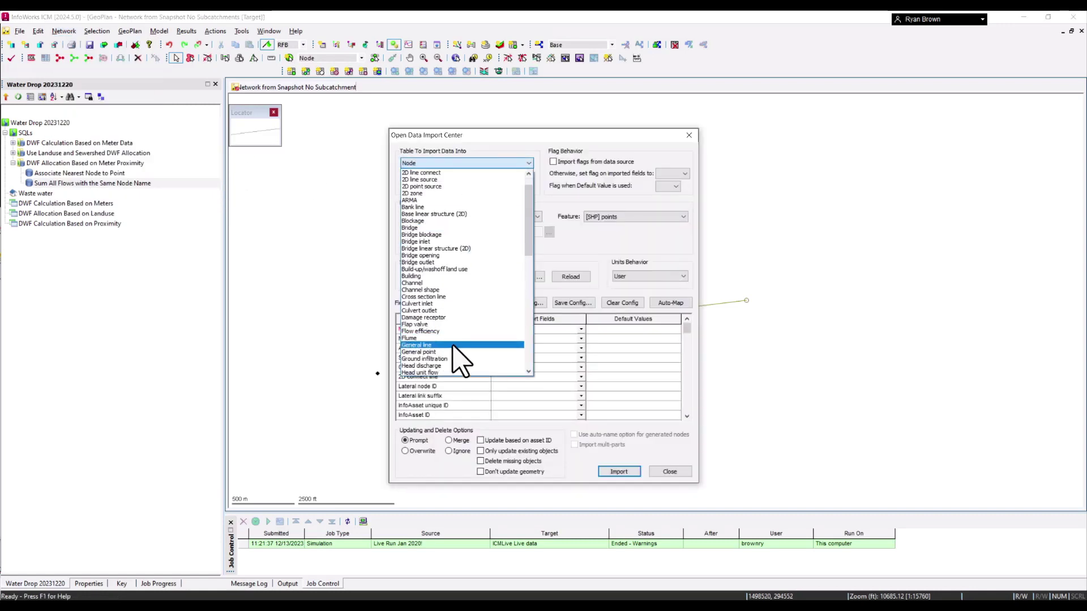
{"action": "left_click", "coordinate": [451, 352]}
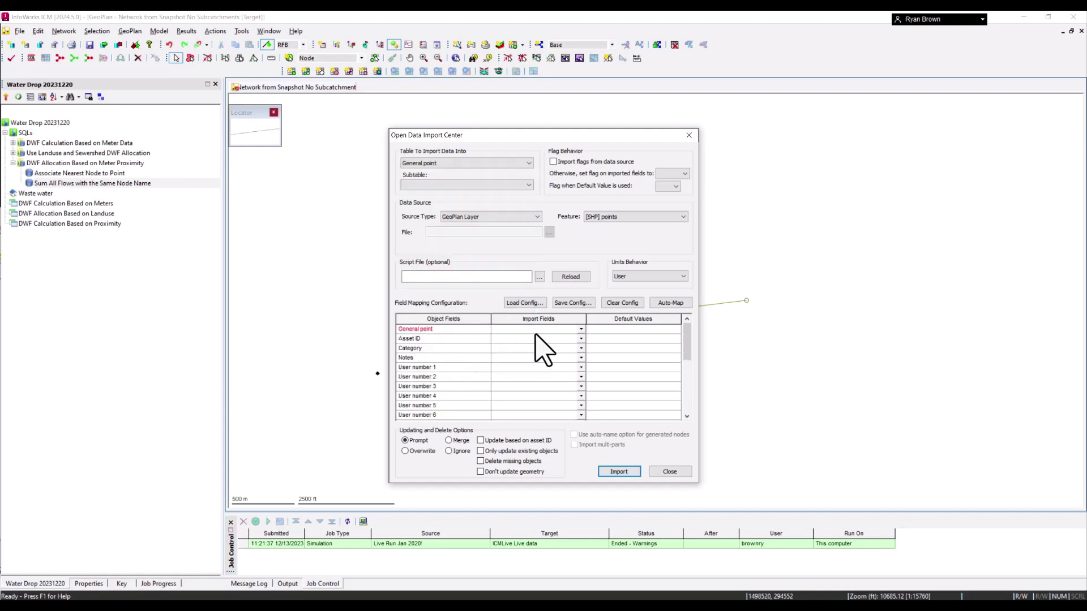
- Map General point to id and User number 1 to value, import the points, and close the Open Data Import Center
{"action": "left_click", "coordinate": [582, 329]}
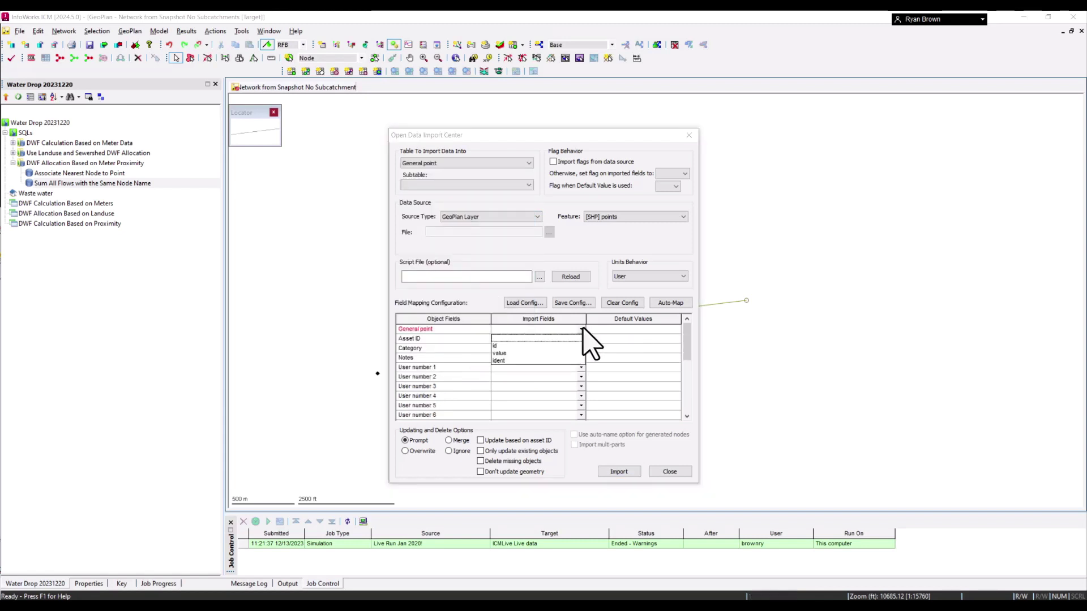
{"action": "left_click", "coordinate": [498, 346]}
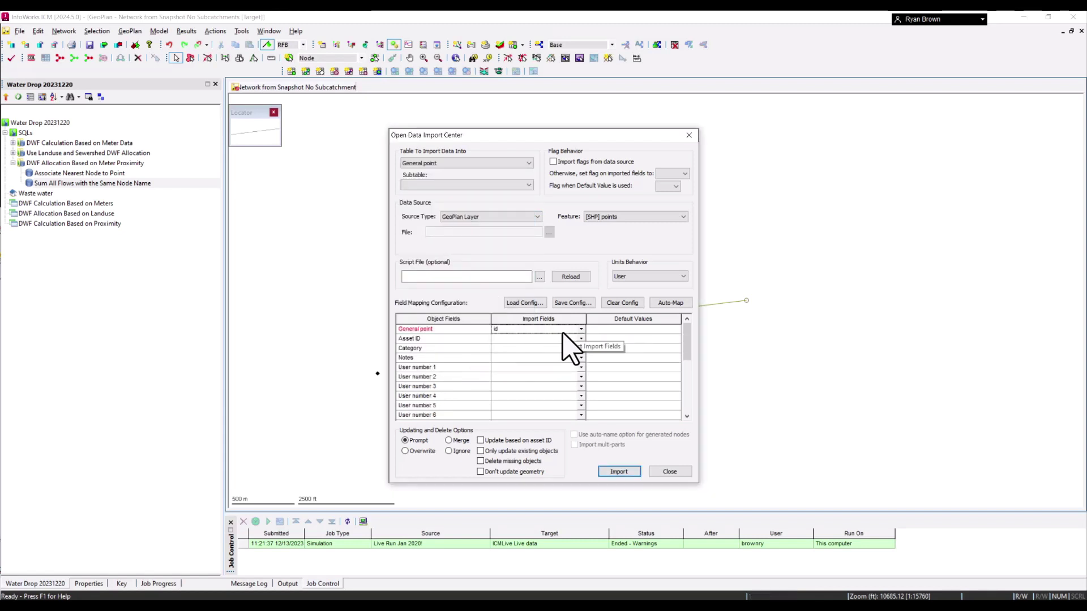
{"action": "left_click", "coordinate": [580, 376]}
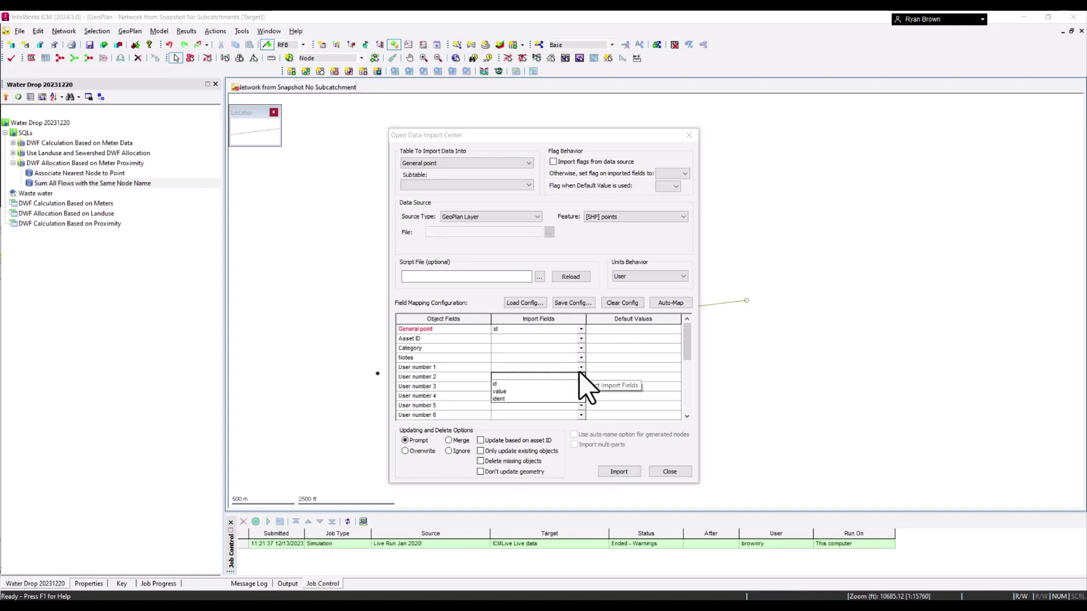
{"action": "left_click", "coordinate": [498, 391]}
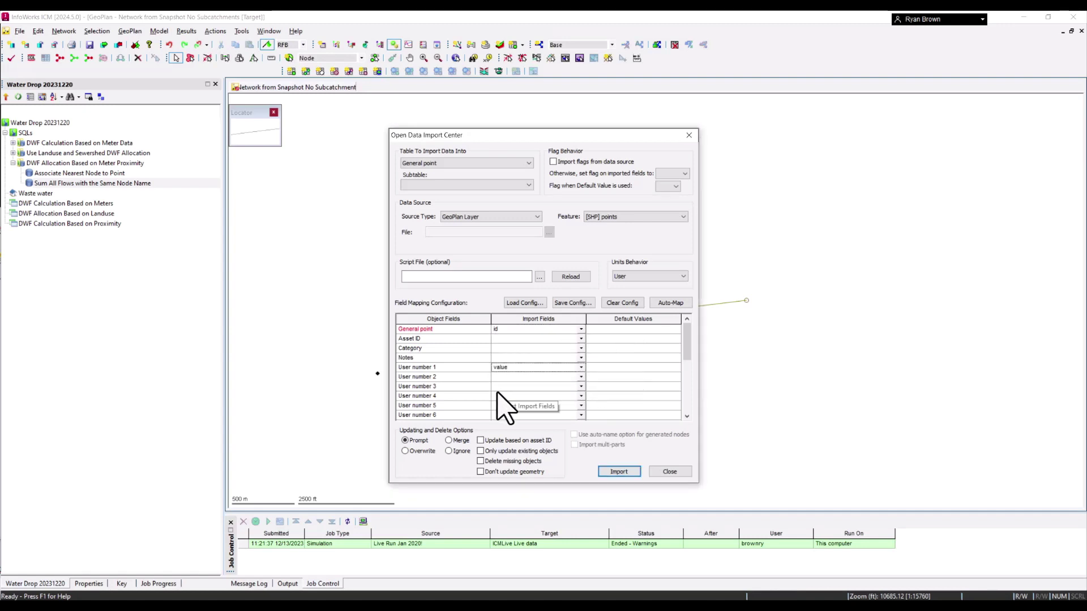
{"action": "left_click", "coordinate": [617, 472]}
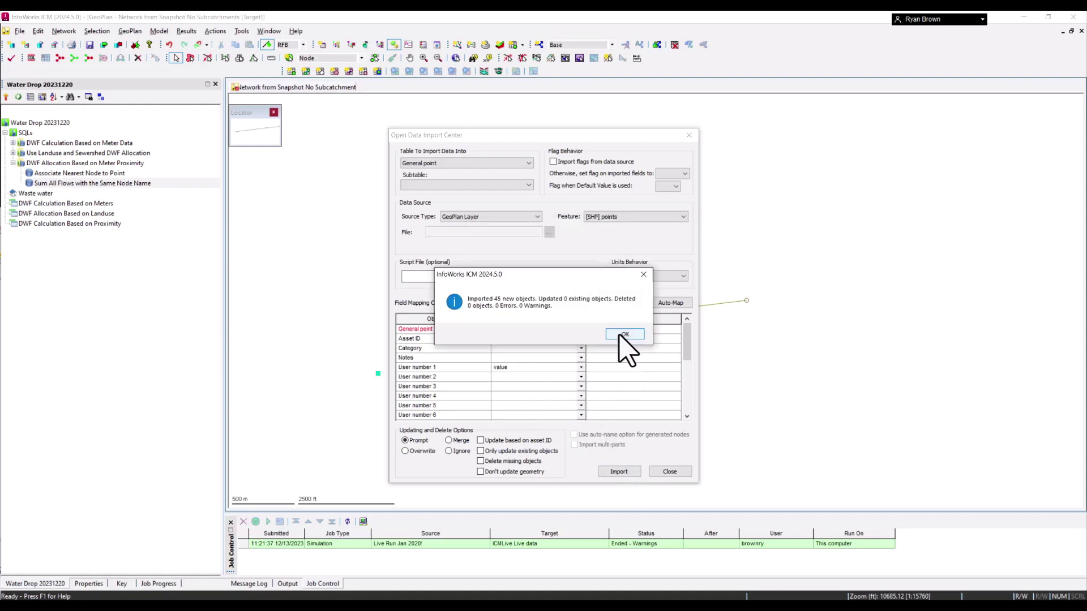
{"action": "left_click", "coordinate": [621, 335]}
{"action": "left_click", "coordinate": [619, 334]}
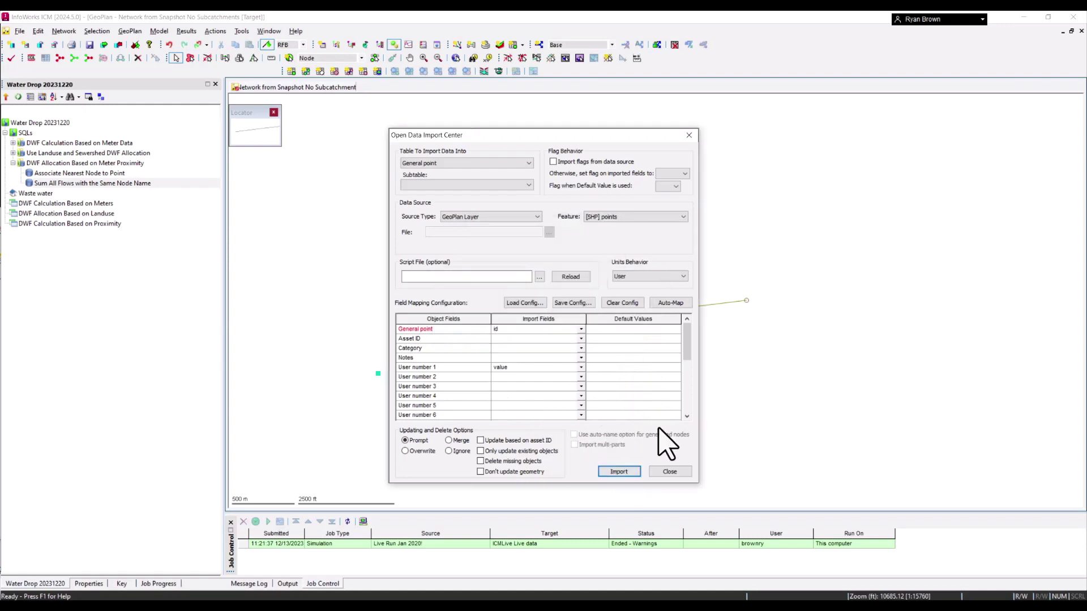
{"action": "left_click", "coordinate": [668, 472]}
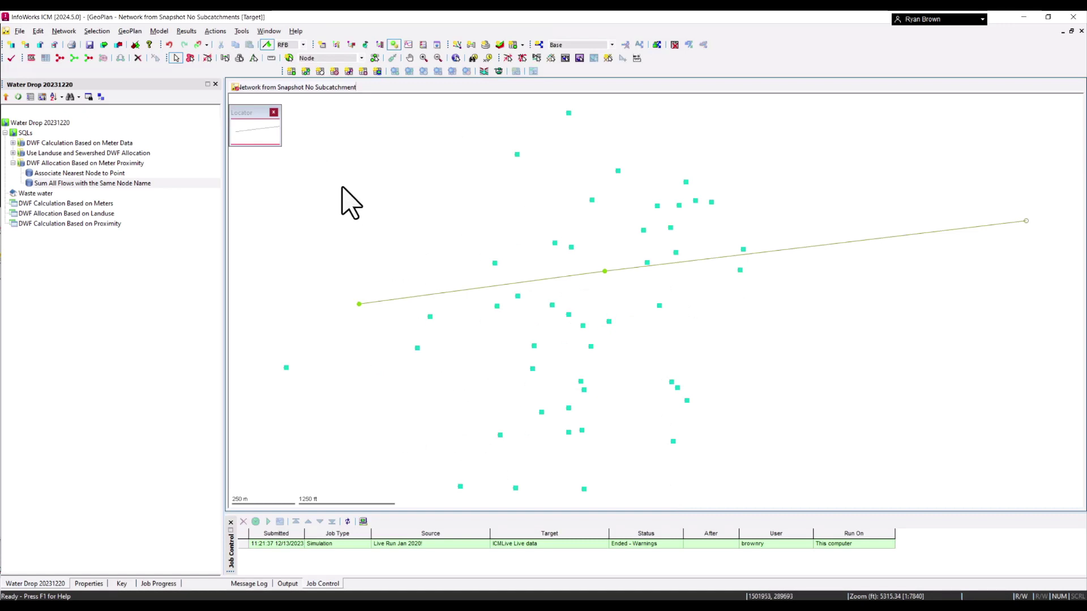
- Check the subcatchment grid of Network from Snapshot No Subcatchments for records, and close it
{"action": "left_click", "coordinate": [320, 71]}
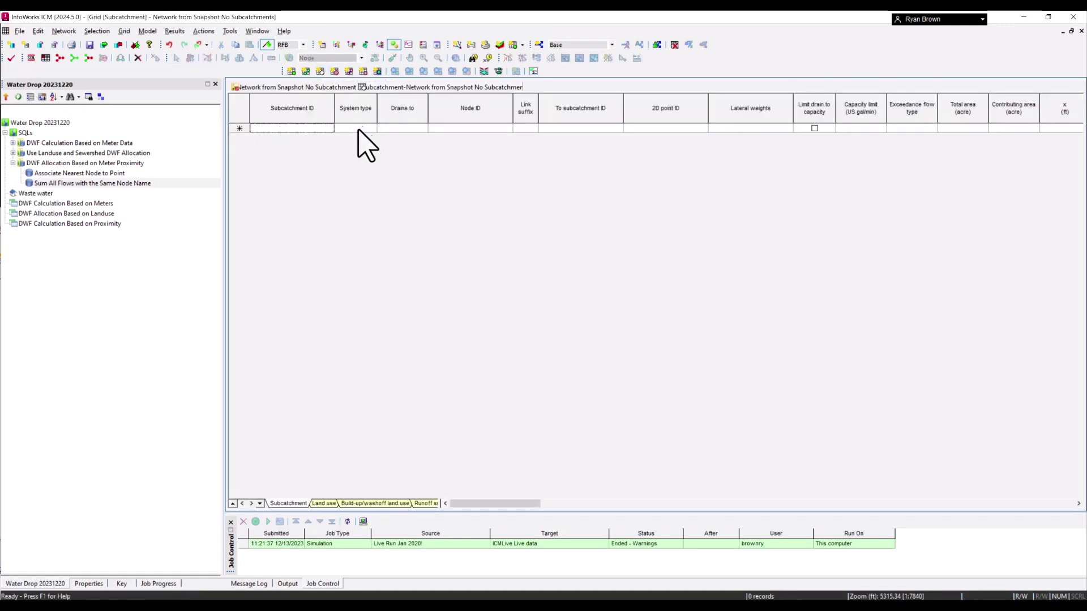
{"action": "right_click", "coordinate": [382, 89]}
{"action": "left_click", "coordinate": [385, 95]}
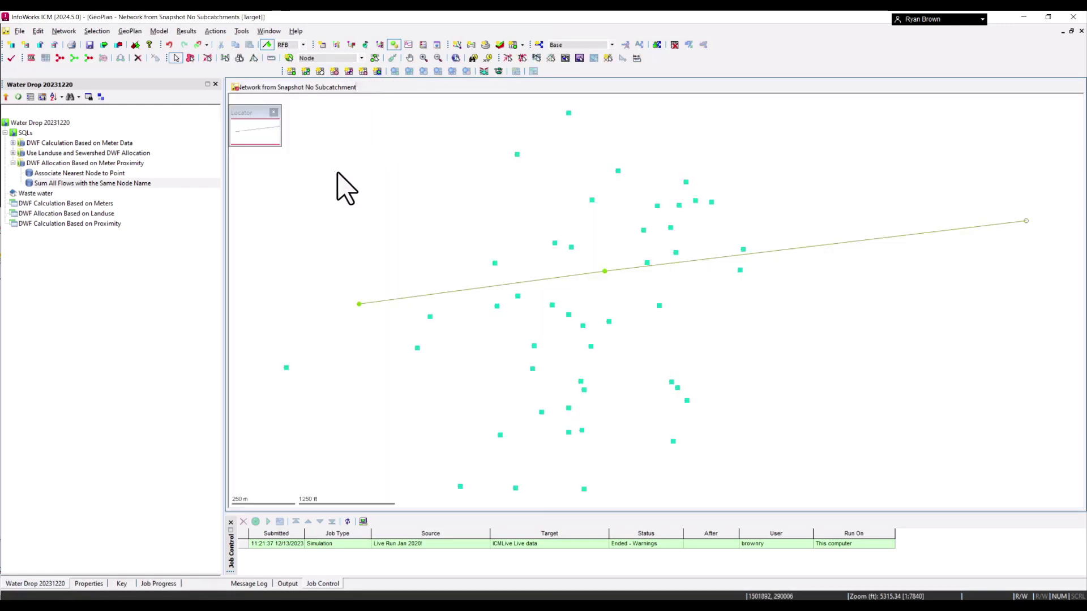
{"action": "scroll", "coordinate": [342, 198], "scroll_direction": "down", "scroll_amount": 2}
{"action": "left_click_drag", "start_coordinate": [342, 198], "coordinate": [387, 225]}
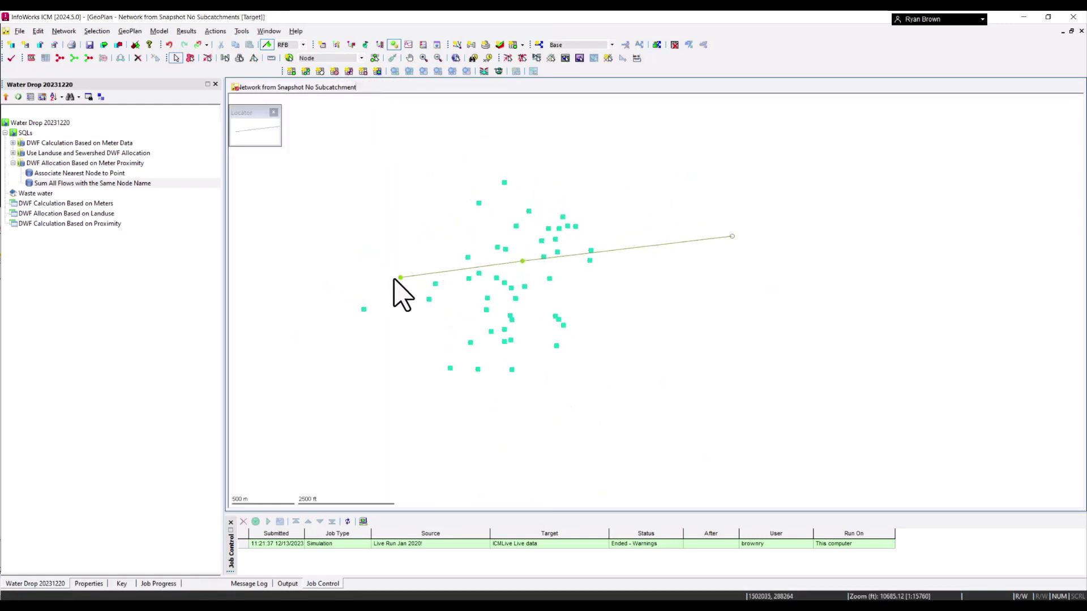
- Set up an Open Data CSV export of the Node table, overwriting Nodes for Subcatchments.CSV in the points folder, with auto-mapped fields
{"action": "left_click", "coordinate": [64, 31]}
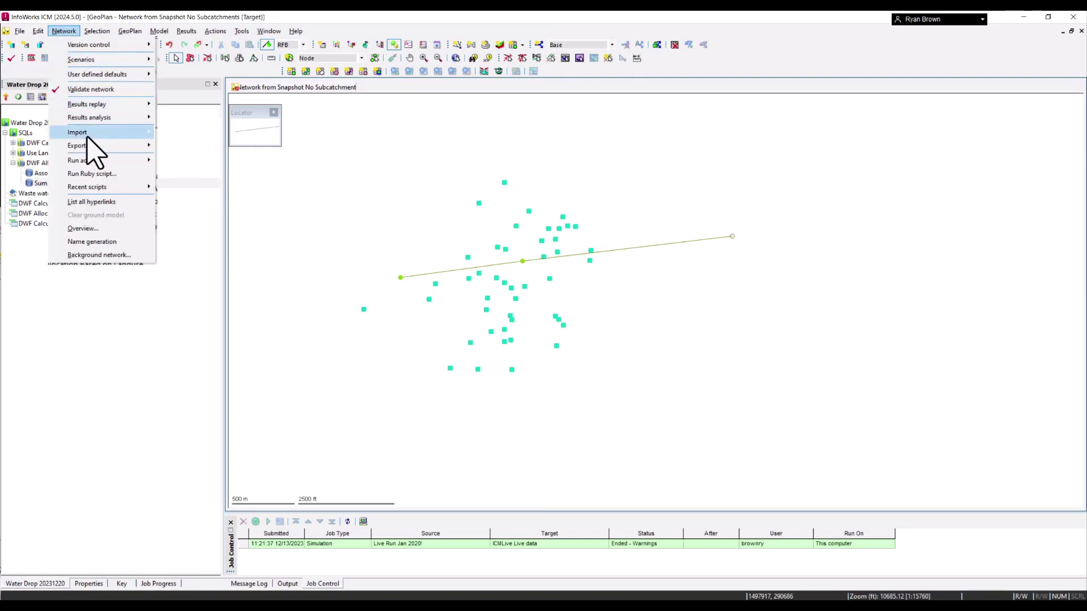
{"action": "mouse_move", "coordinate": [99, 146]}
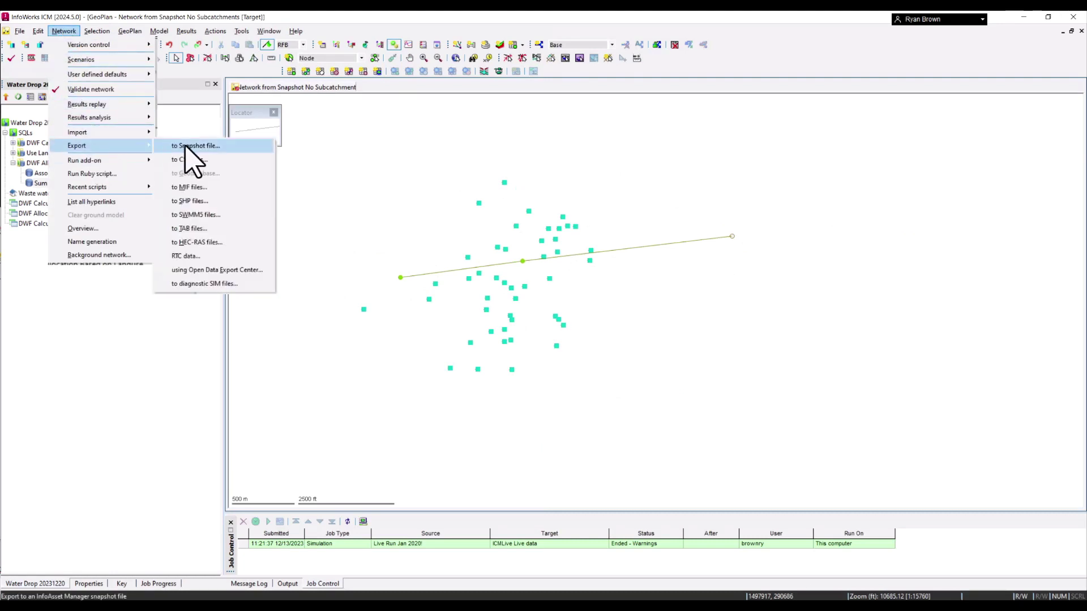
{"action": "left_click", "coordinate": [203, 270]}
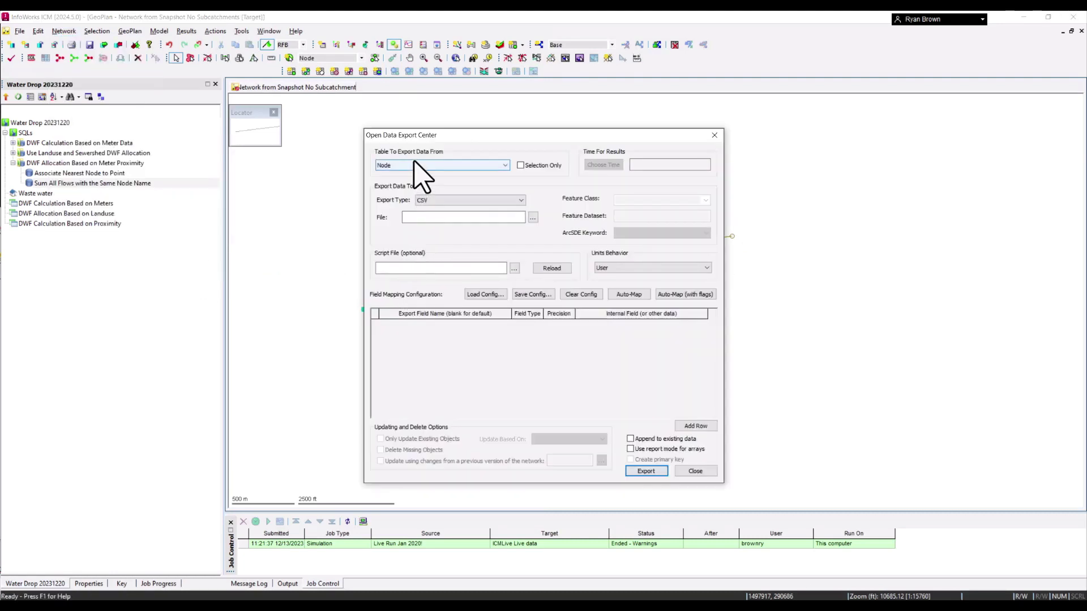
{"action": "left_click", "coordinate": [533, 217]}
{"action": "left_click", "coordinate": [618, 218]}
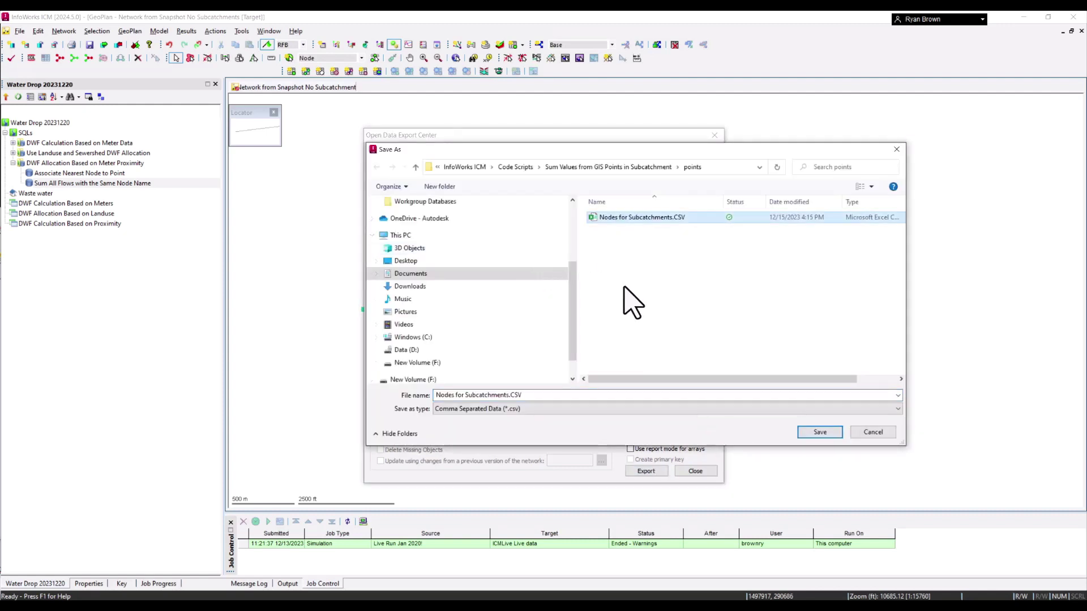
{"action": "left_click", "coordinate": [817, 434]}
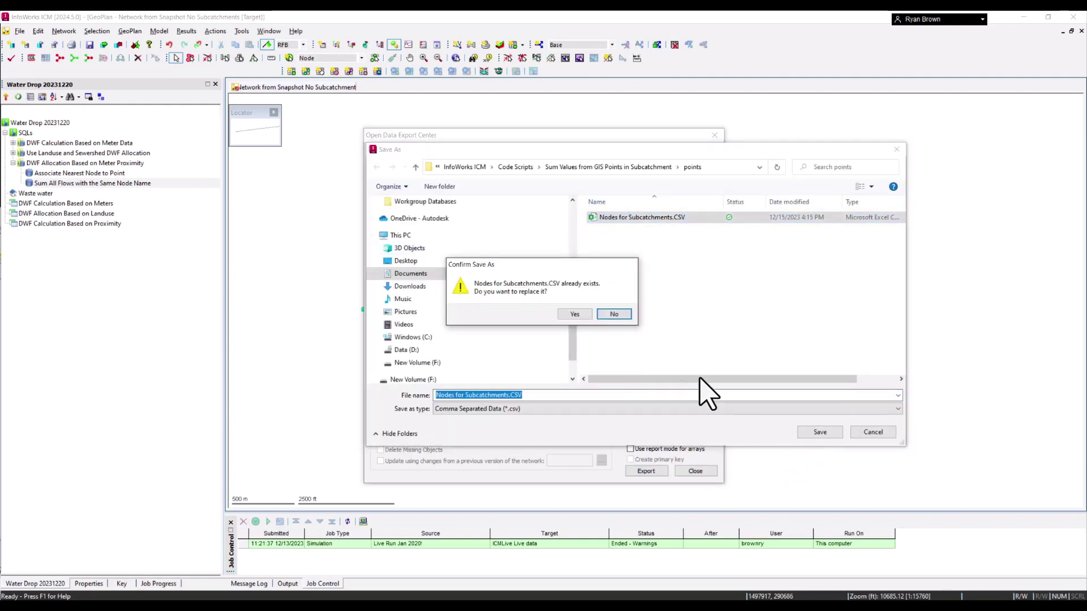
{"action": "left_click", "coordinate": [566, 312]}
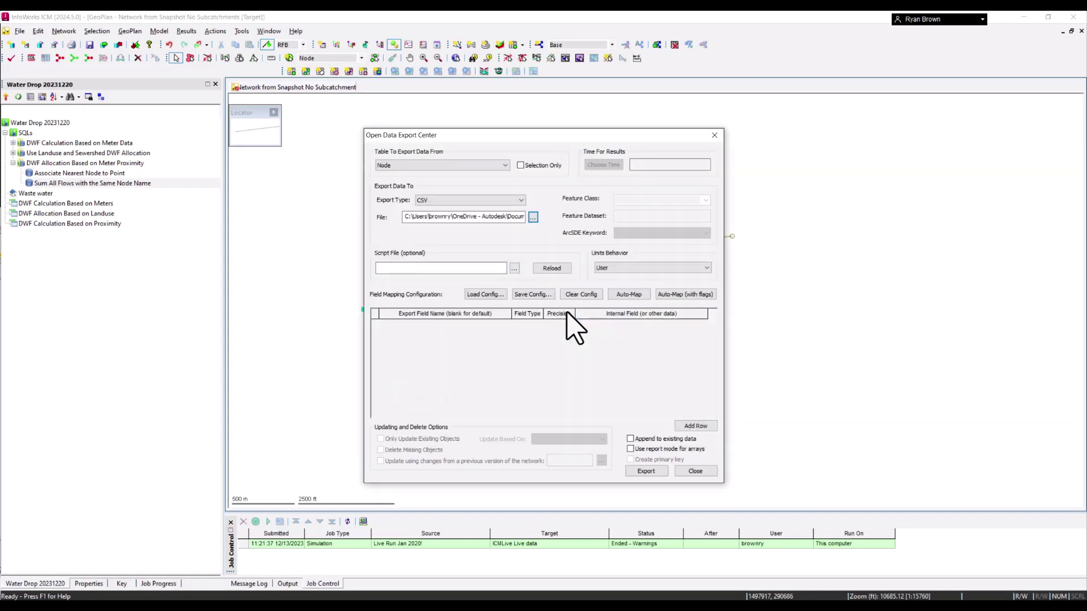
{"action": "left_click", "coordinate": [634, 294]}
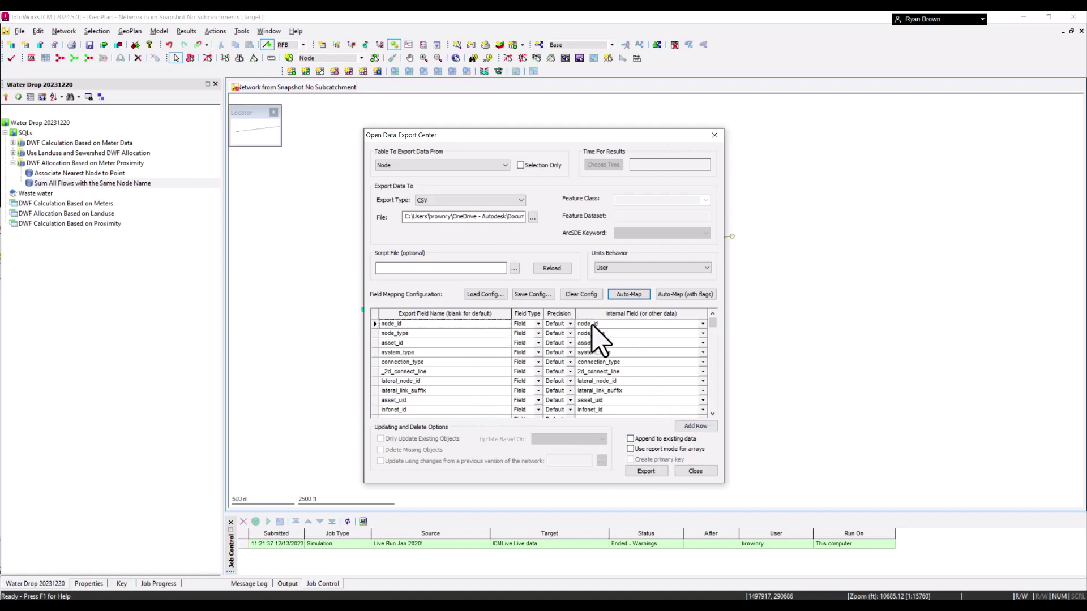
- Export the nodes to the CSV file and close the Open Data Export Center
{"action": "left_click", "coordinate": [643, 472]}
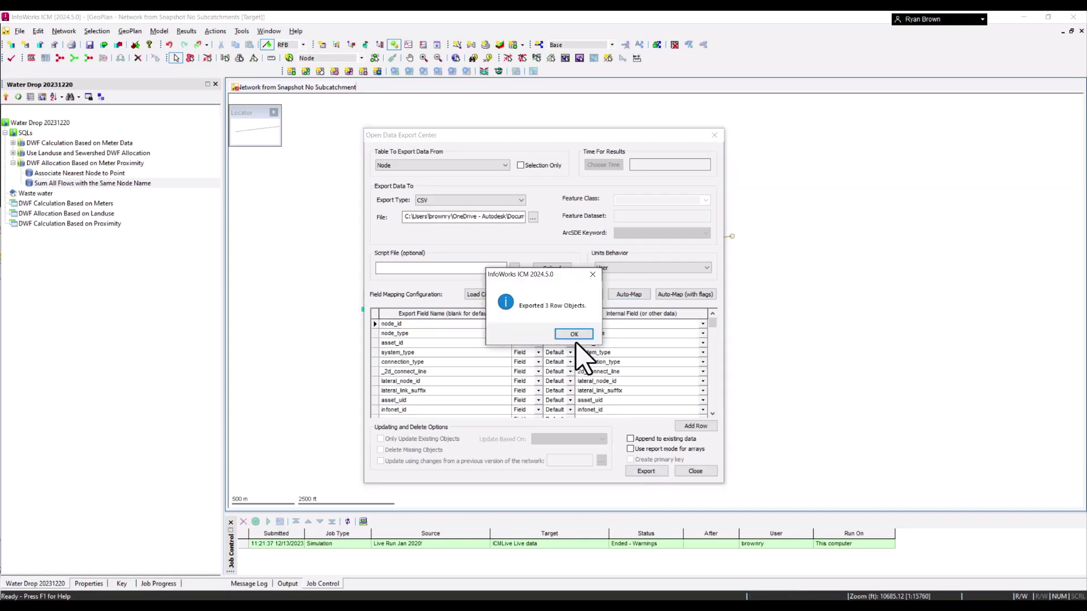
{"action": "left_click", "coordinate": [573, 335]}
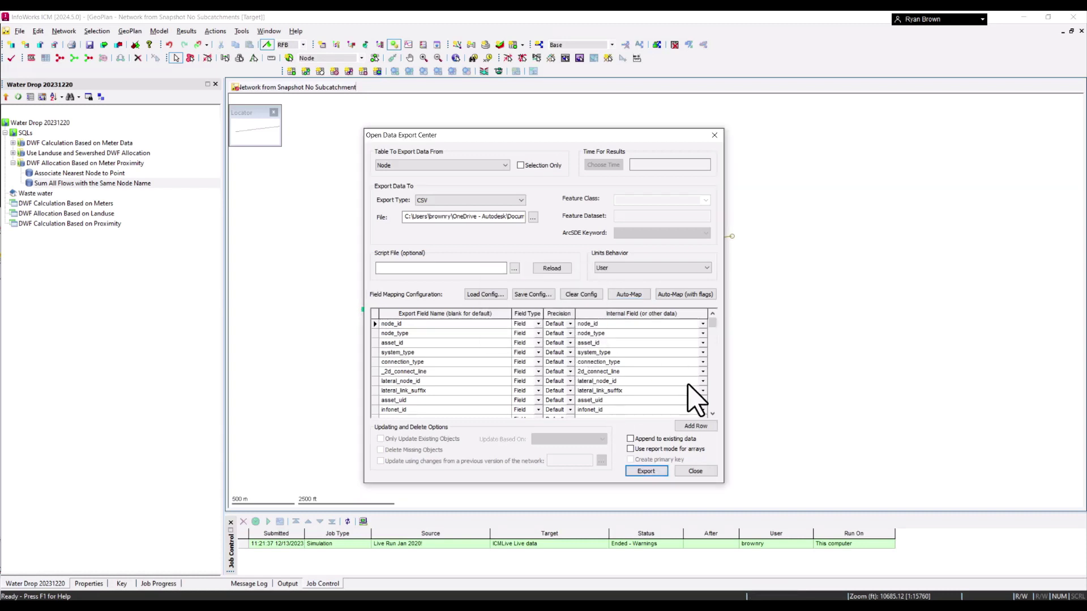
{"action": "left_click", "coordinate": [694, 471]}
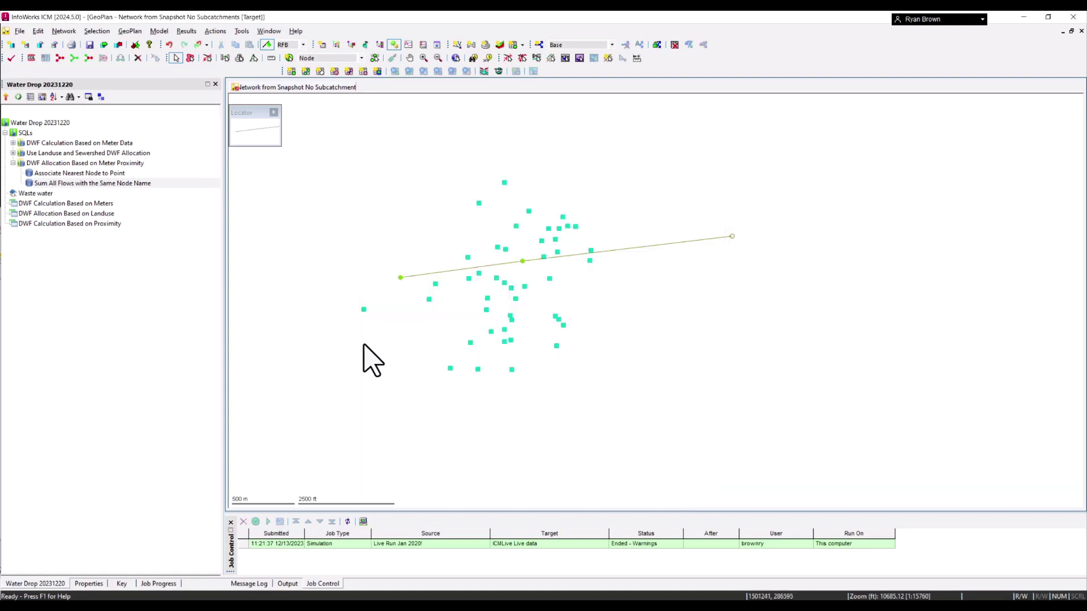
- Start an Open Data import with Subcatchment as the target table
{"action": "left_click", "coordinate": [72, 32]}
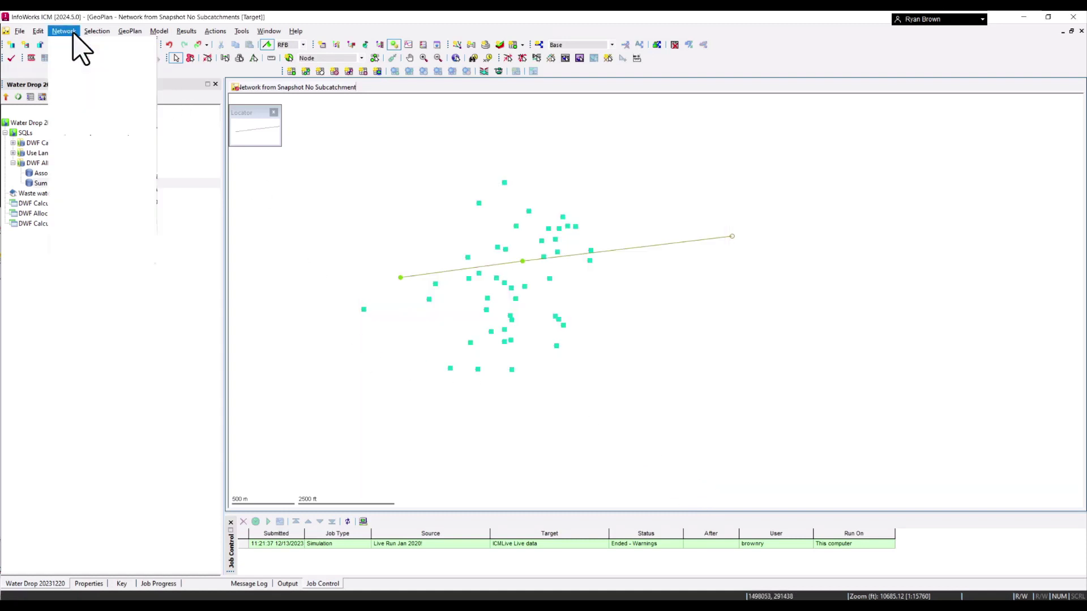
{"action": "mouse_move", "coordinate": [99, 133]}
{"action": "left_click", "coordinate": [218, 148]}
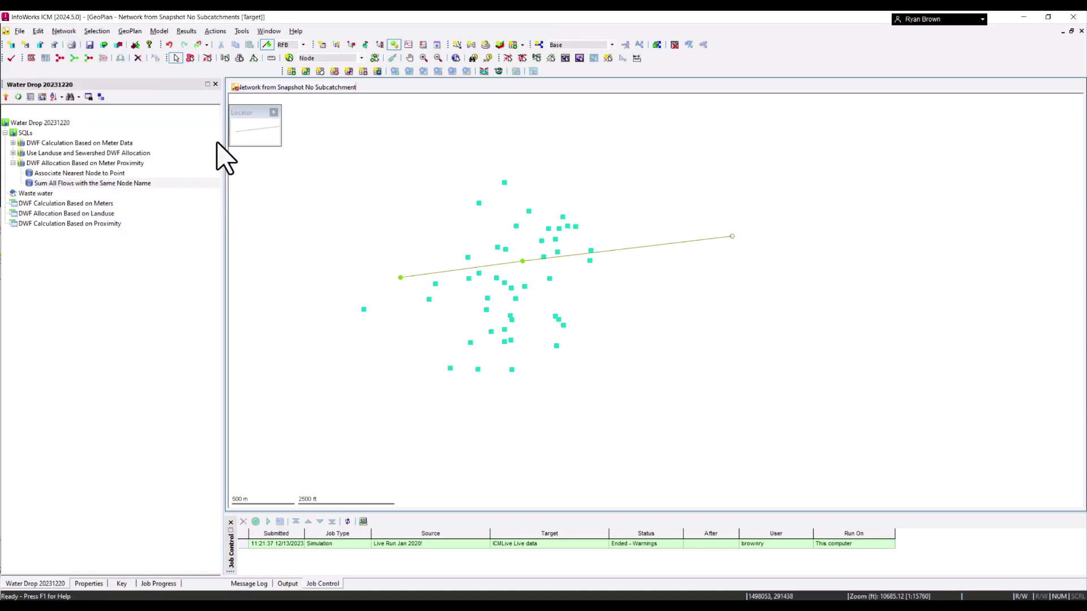
{"action": "left_click", "coordinate": [464, 163]}
{"action": "scroll", "coordinate": [453, 243], "scroll_direction": "down", "scroll_amount": 5}
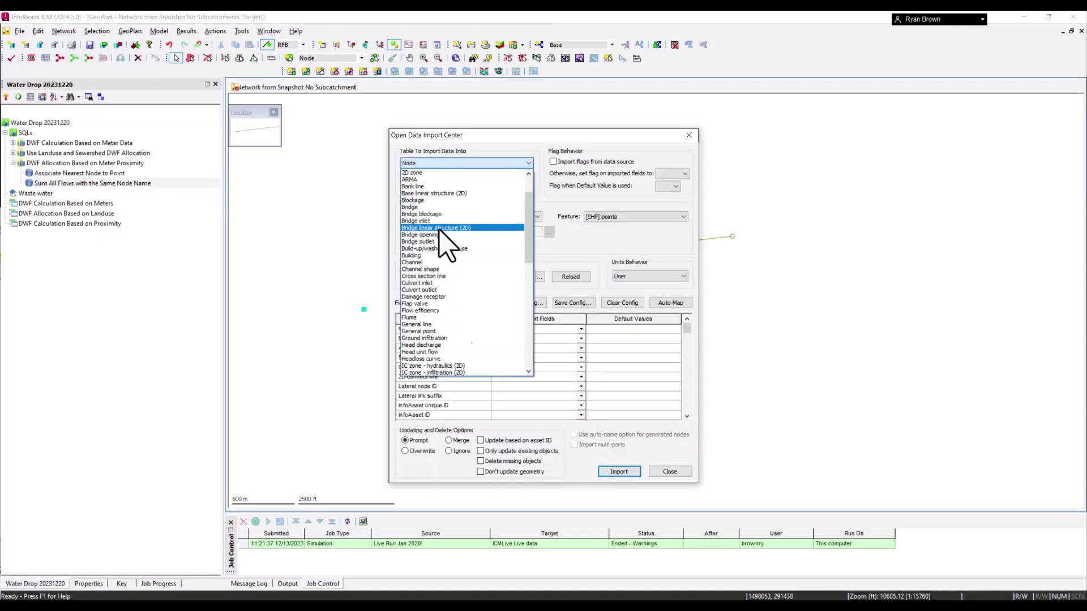
{"action": "scroll", "coordinate": [448, 295], "scroll_direction": "down", "scroll_amount": 6}
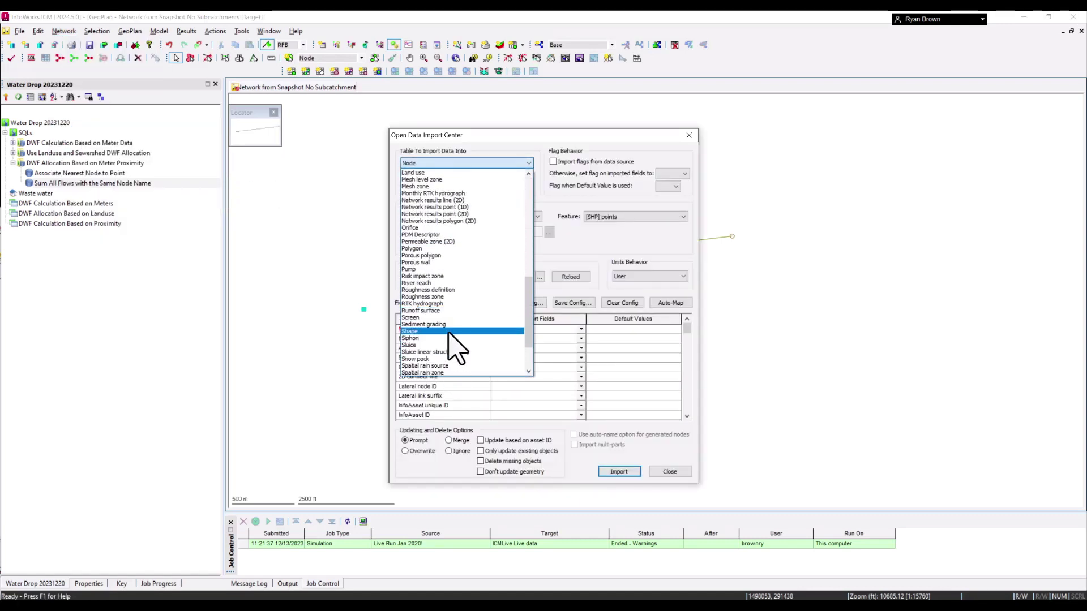
{"action": "left_click", "coordinate": [447, 346]}
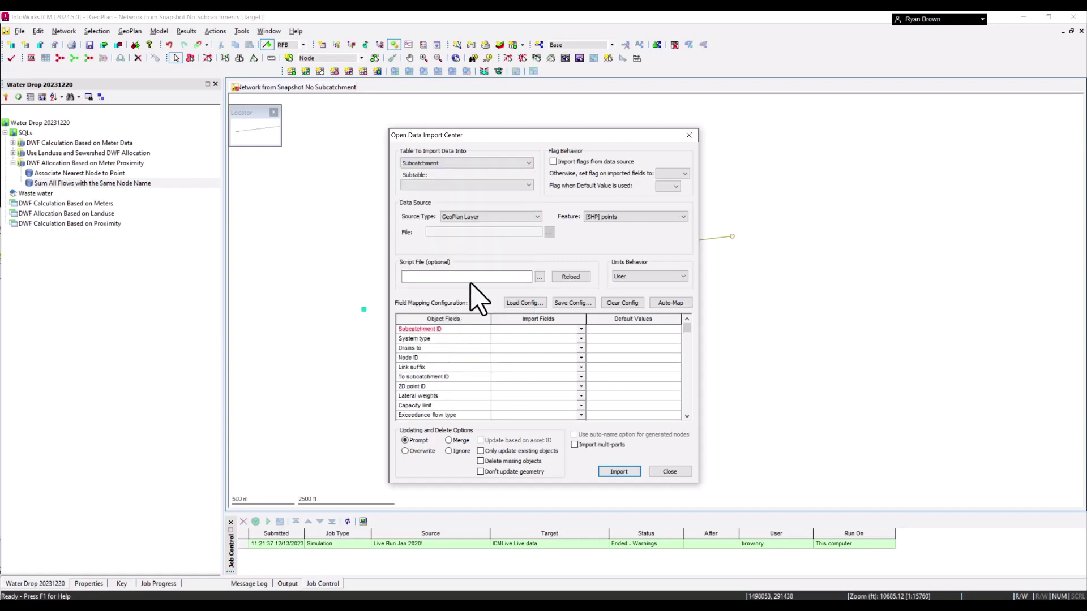
- Set the import source type to CSV and load Nodes for Subcatchments.CSV from the points folder
{"action": "left_click", "coordinate": [512, 217]}
{"action": "left_click", "coordinate": [513, 242]}
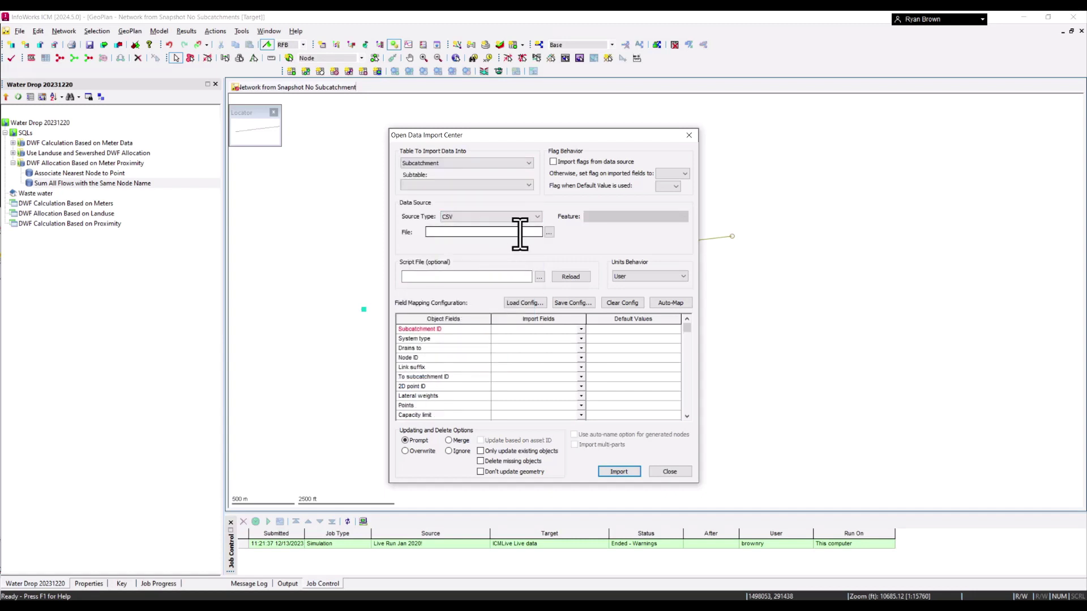
{"action": "left_click", "coordinate": [548, 232]}
{"action": "left_click", "coordinate": [559, 218]}
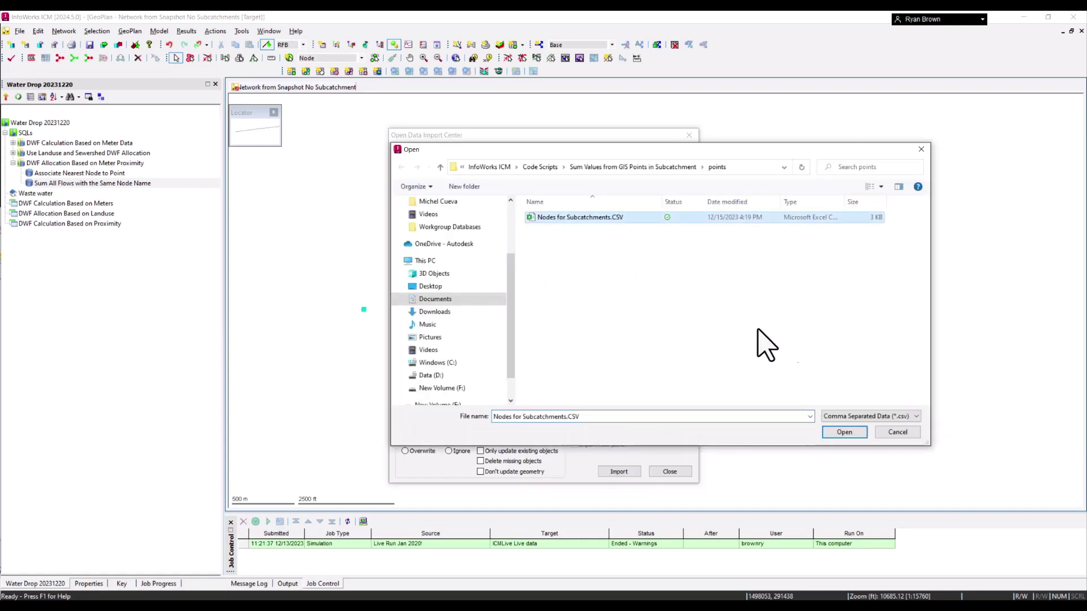
{"action": "left_click", "coordinate": [843, 432]}
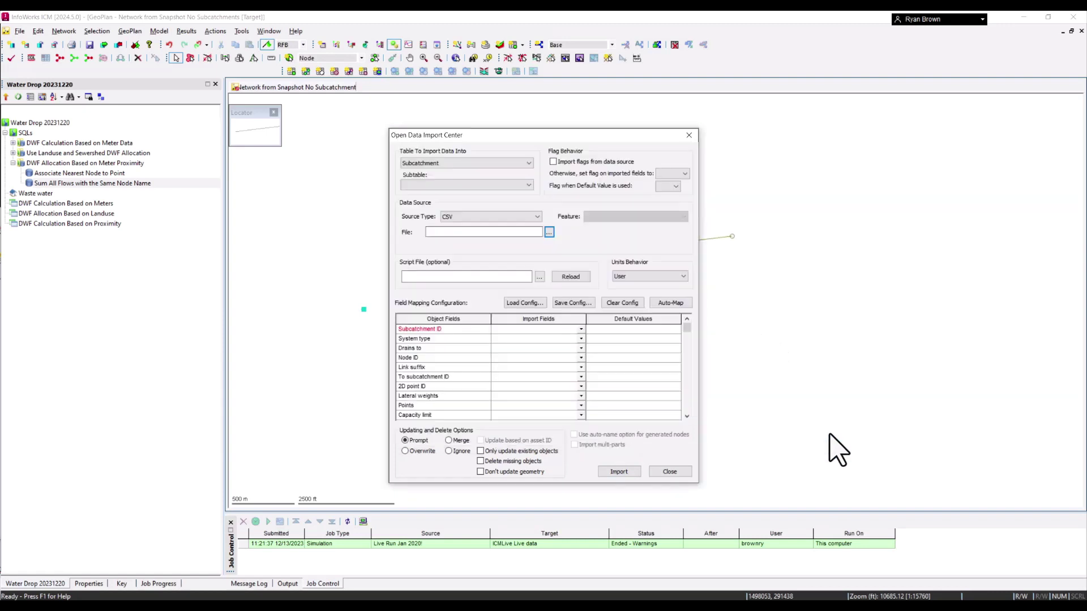
- Map both Subcatchment ID and Node ID to node_id, and set the Drains to default value to Node
{"action": "left_click", "coordinate": [582, 330]}
{"action": "left_click", "coordinate": [517, 363]}
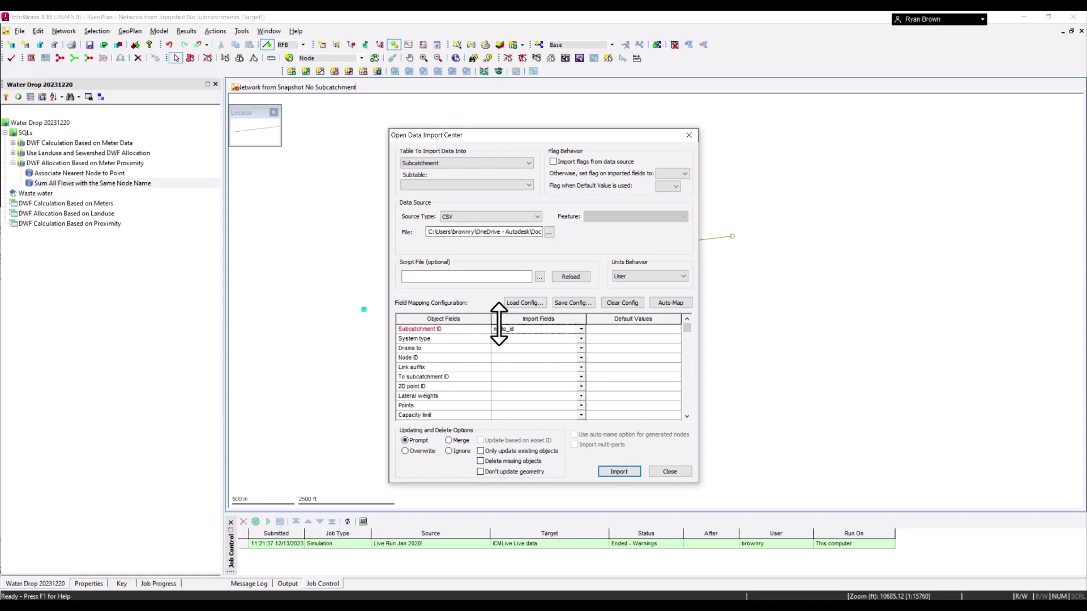
{"action": "left_click", "coordinate": [542, 349]}
{"action": "left_click", "coordinate": [581, 348]}
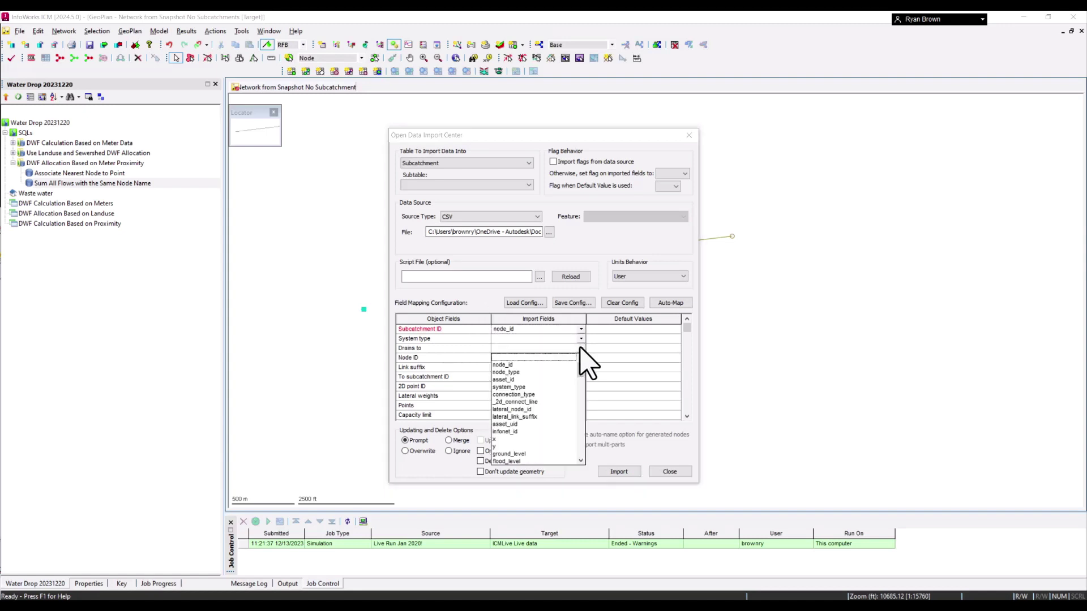
{"action": "left_click", "coordinate": [581, 349]}
{"action": "left_click", "coordinate": [676, 348]}
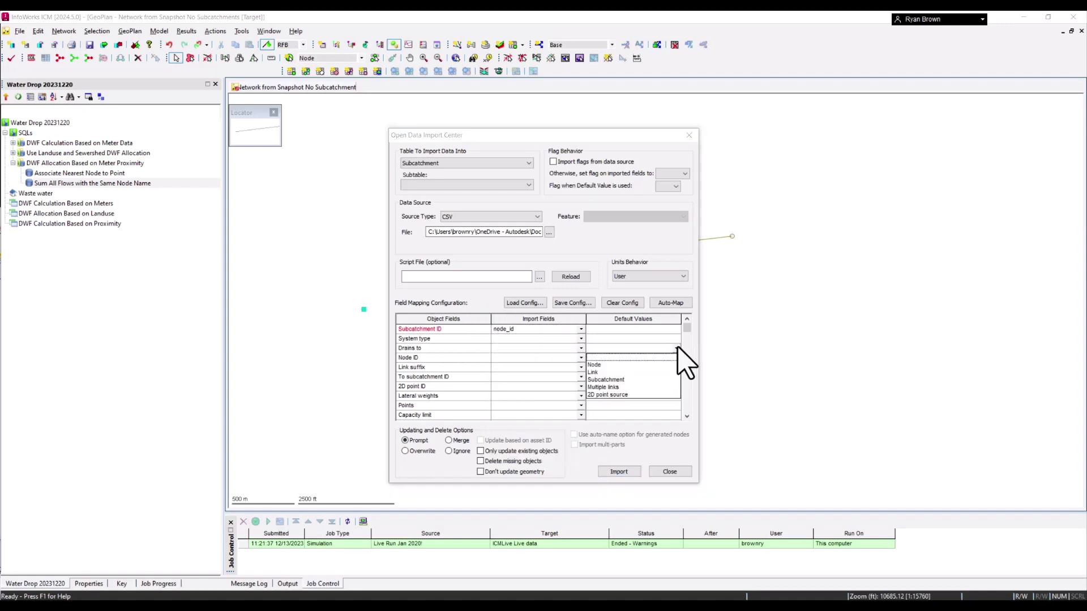
{"action": "left_click", "coordinate": [602, 365]}
{"action": "left_click", "coordinate": [581, 358]}
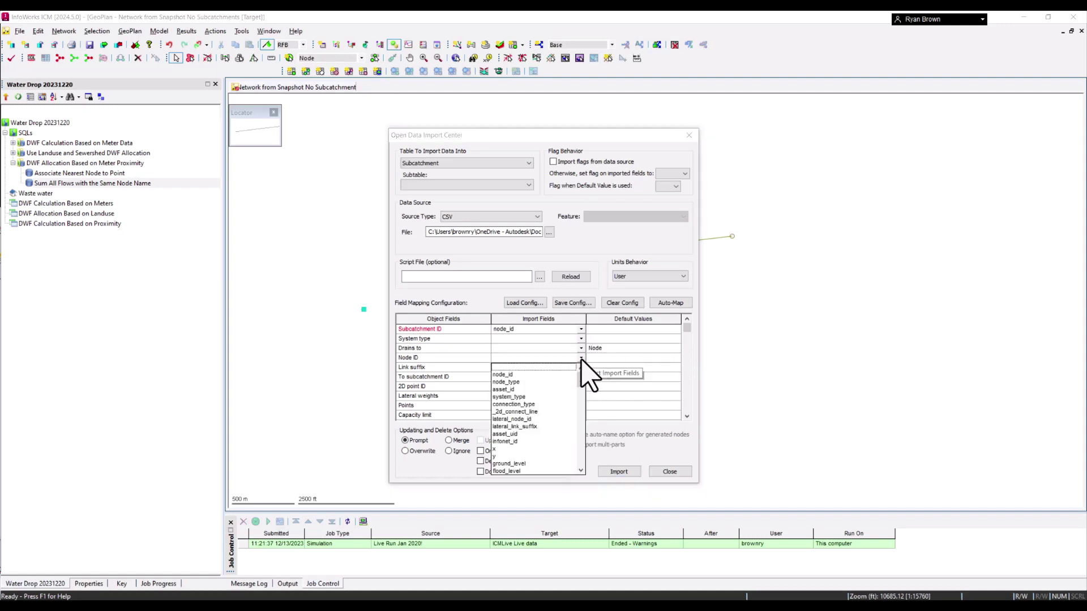
{"action": "left_click", "coordinate": [513, 375]}
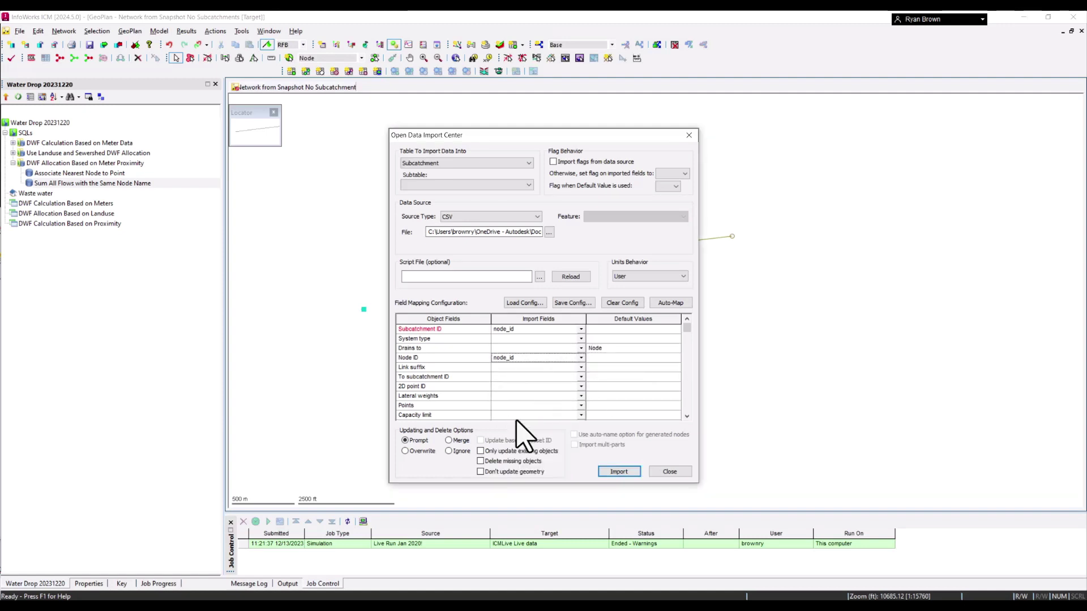
- Import the subcatchments from the CSV file and close the Open Data Import Center
{"action": "left_click", "coordinate": [618, 471]}
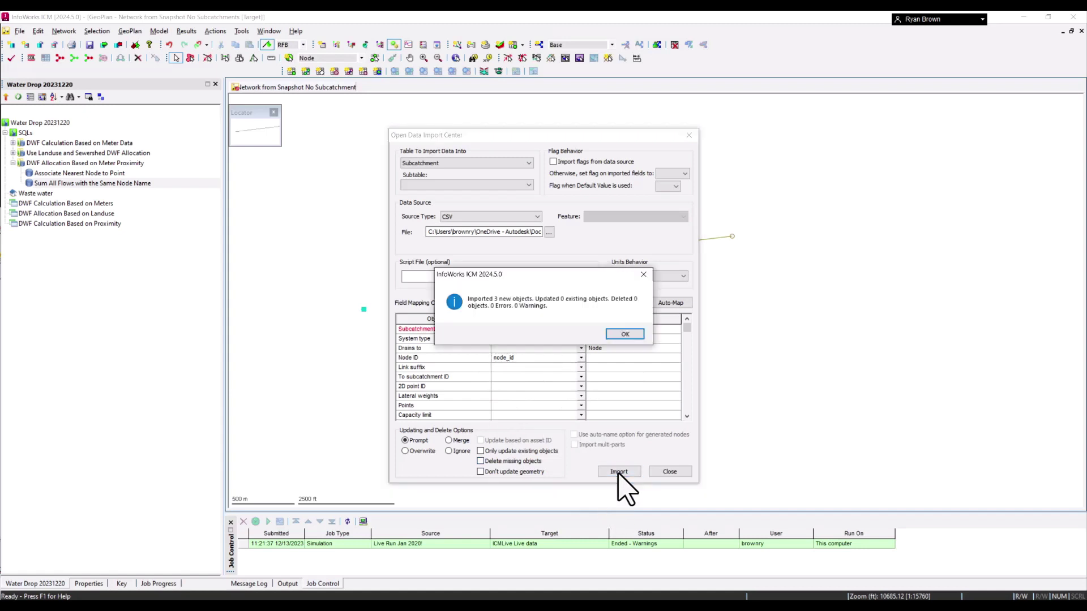
{"action": "left_click", "coordinate": [616, 332]}
{"action": "left_click", "coordinate": [668, 470]}
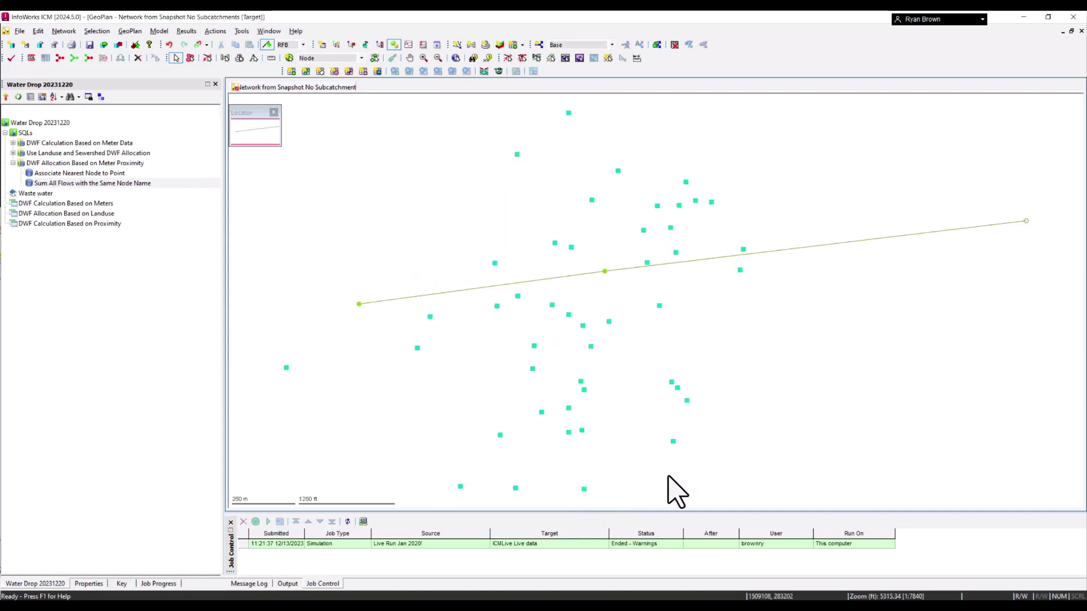
- Check the dry weather flow and inflow properties of subcatchment 1 from the subcatchment grid, close the grid, and return to the database tree
{"action": "left_click", "coordinate": [320, 72]}
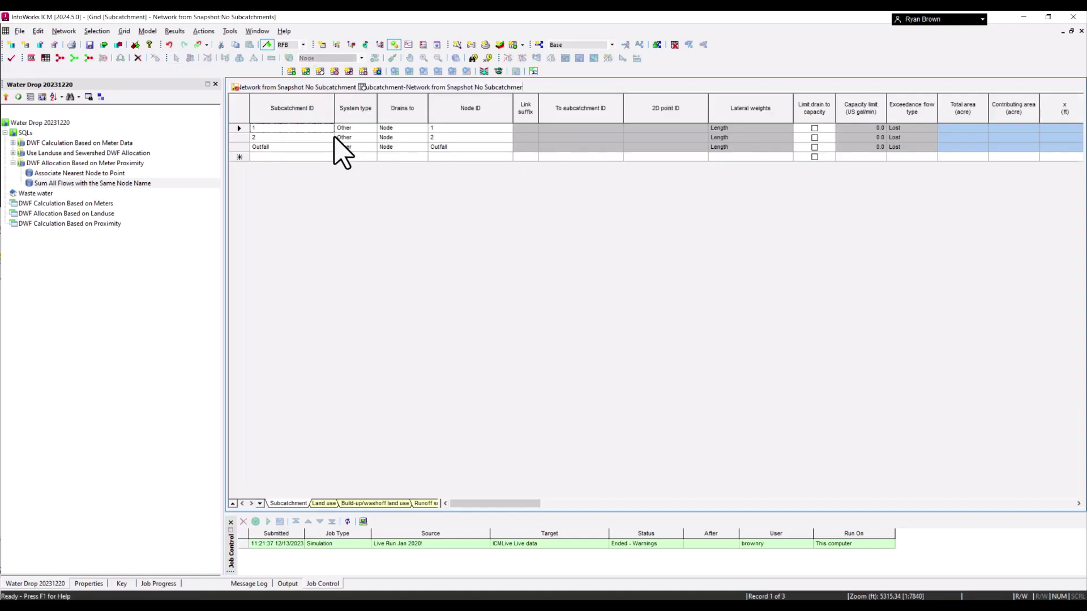
{"action": "right_click", "coordinate": [240, 128]}
{"action": "left_click", "coordinate": [277, 300]}
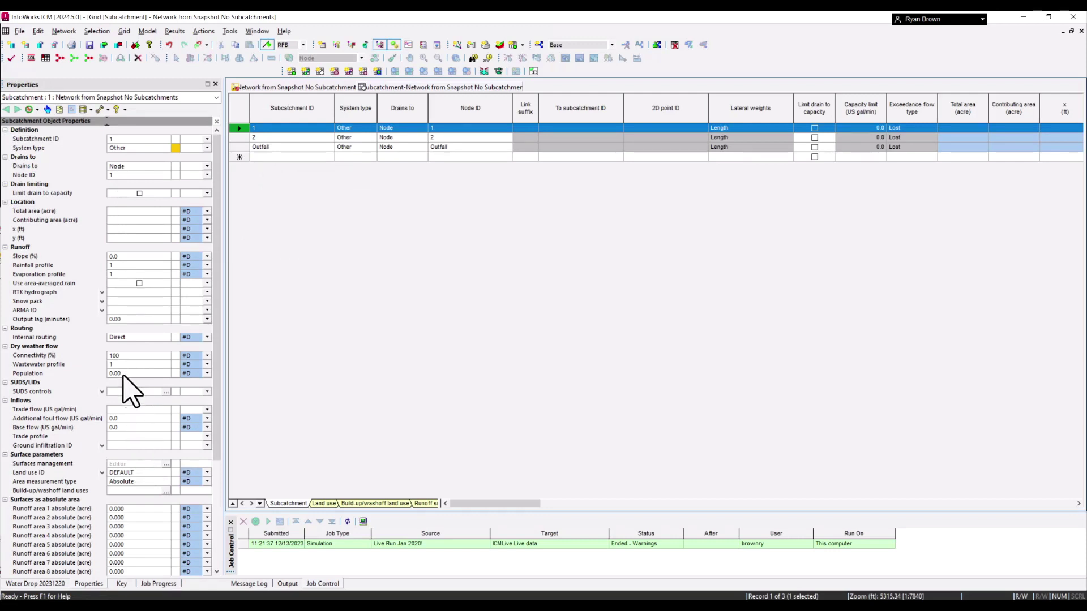
{"action": "middle_click", "coordinate": [384, 89]}
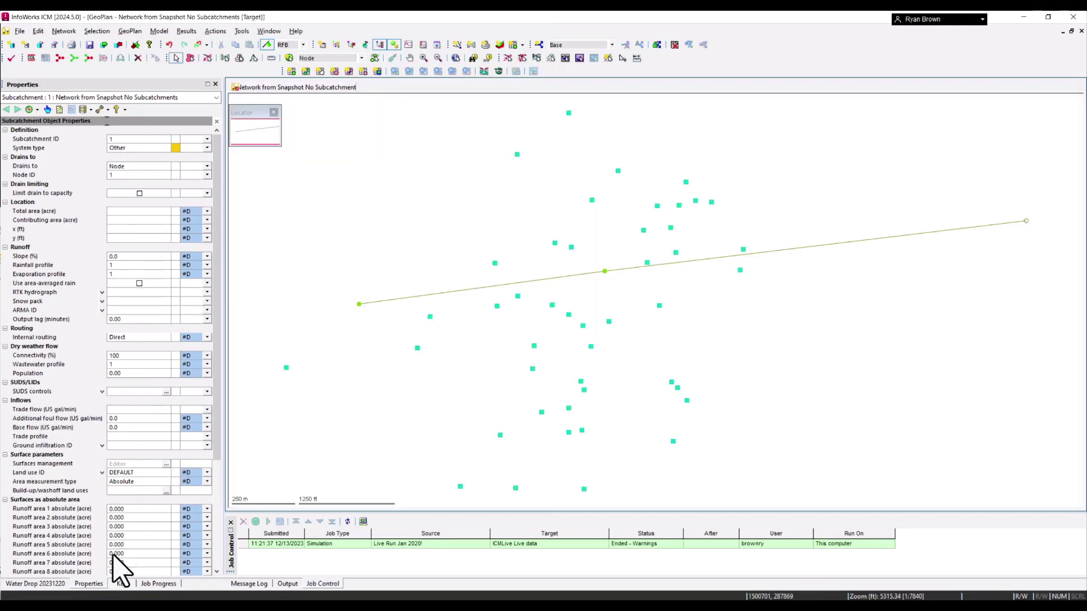
{"action": "left_click", "coordinate": [35, 583]}
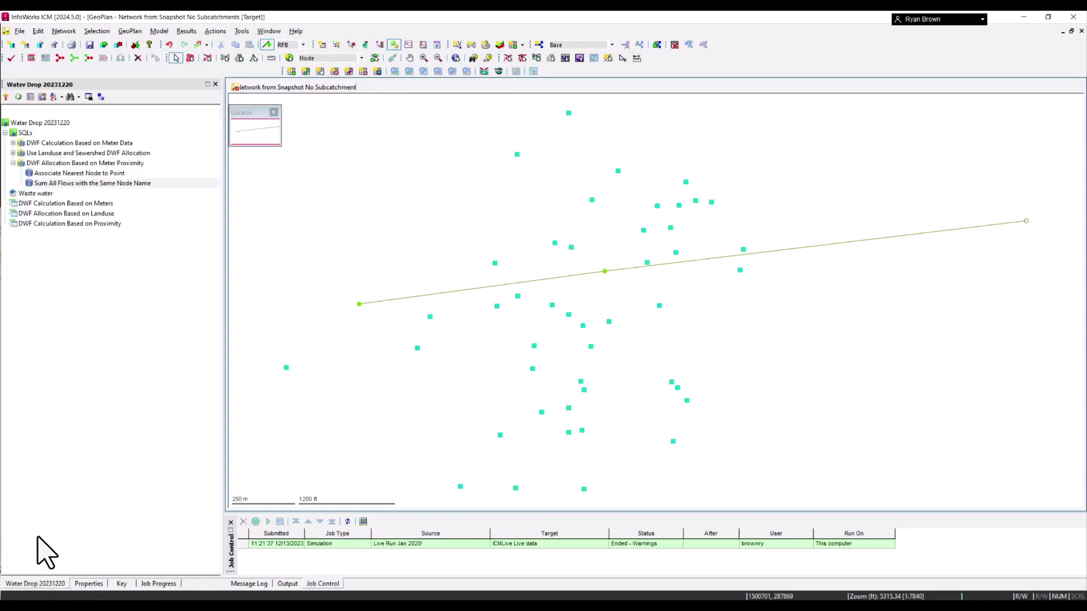
- Review the spatial search settings and statement of the Associate Nearest Node to Point SQL, and close it
{"action": "double_click", "coordinate": [73, 172]}
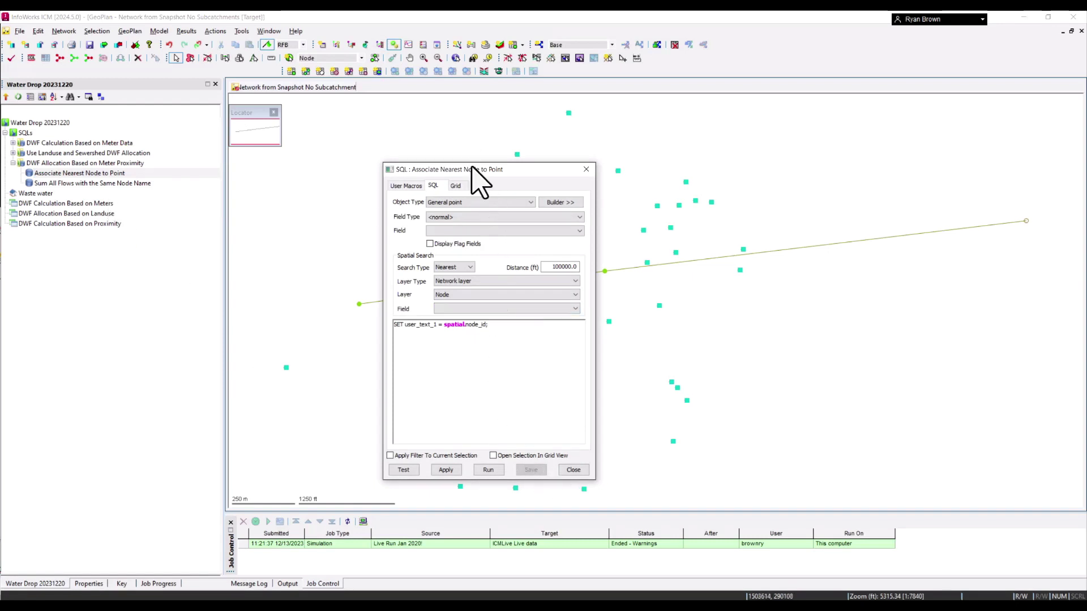
{"action": "left_click_drag", "start_coordinate": [472, 169], "coordinate": [345, 129]}
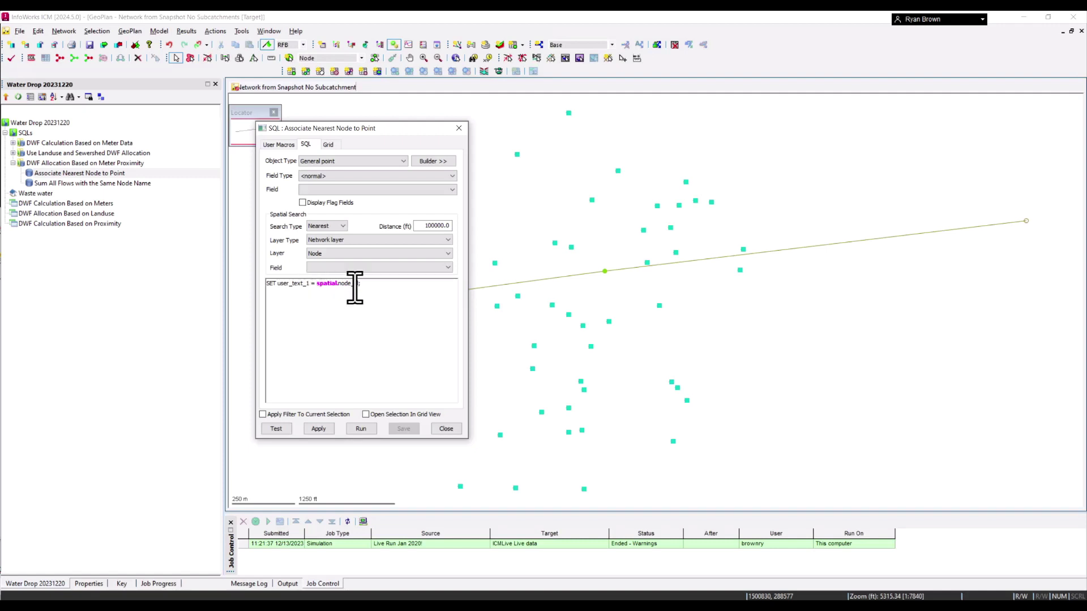
{"action": "left_click", "coordinate": [456, 431]}
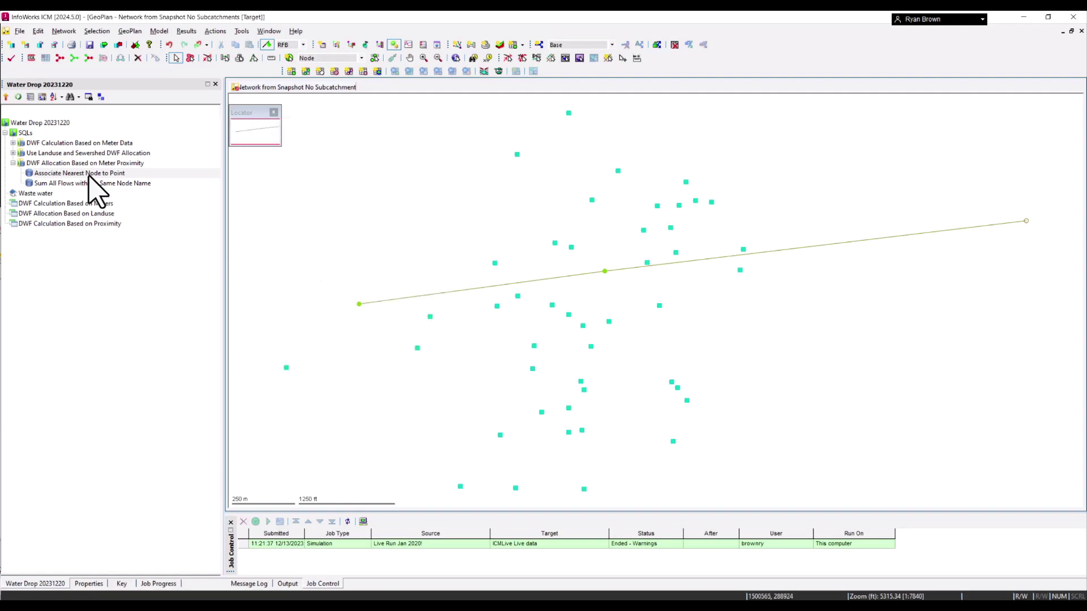
- Run the Associate Nearest Node to Point SQL on the open network and check User text 1 in the general point grid
{"action": "left_click_drag", "start_coordinate": [93, 173], "coordinate": [381, 231]}
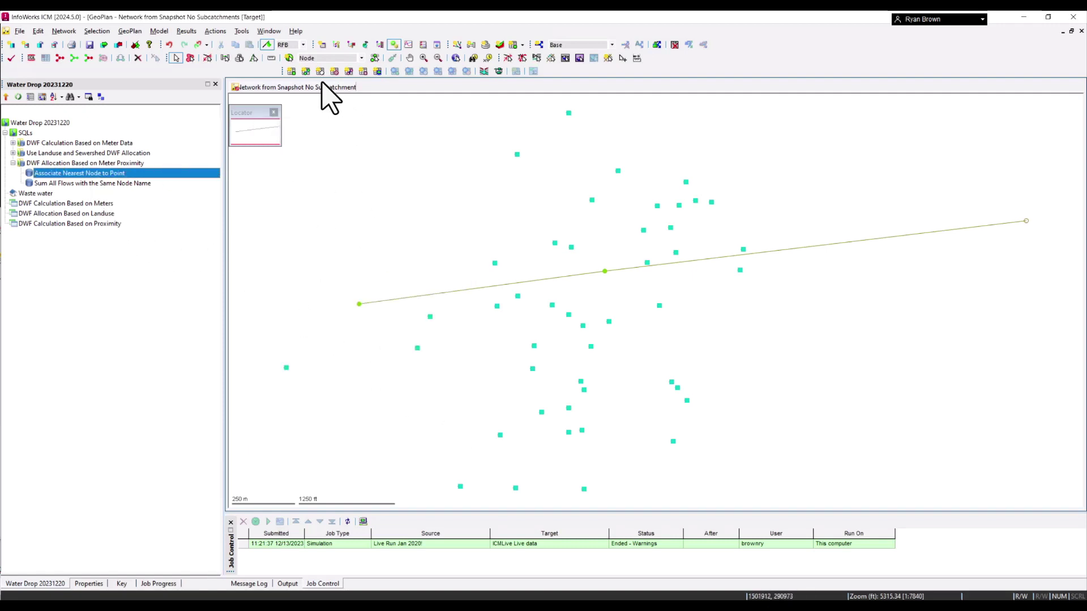
{"action": "left_click", "coordinate": [363, 71]}
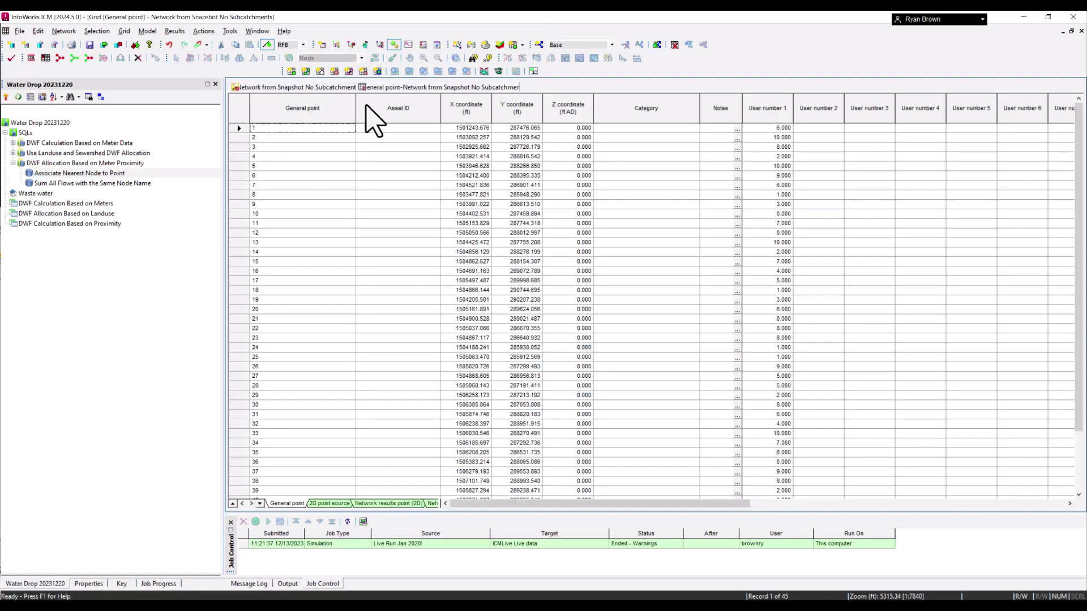
{"action": "left_click_drag", "start_coordinate": [470, 503], "coordinate": [566, 510]}
{"action": "scroll", "coordinate": [851, 170], "scroll_direction": "down", "scroll_amount": 3}
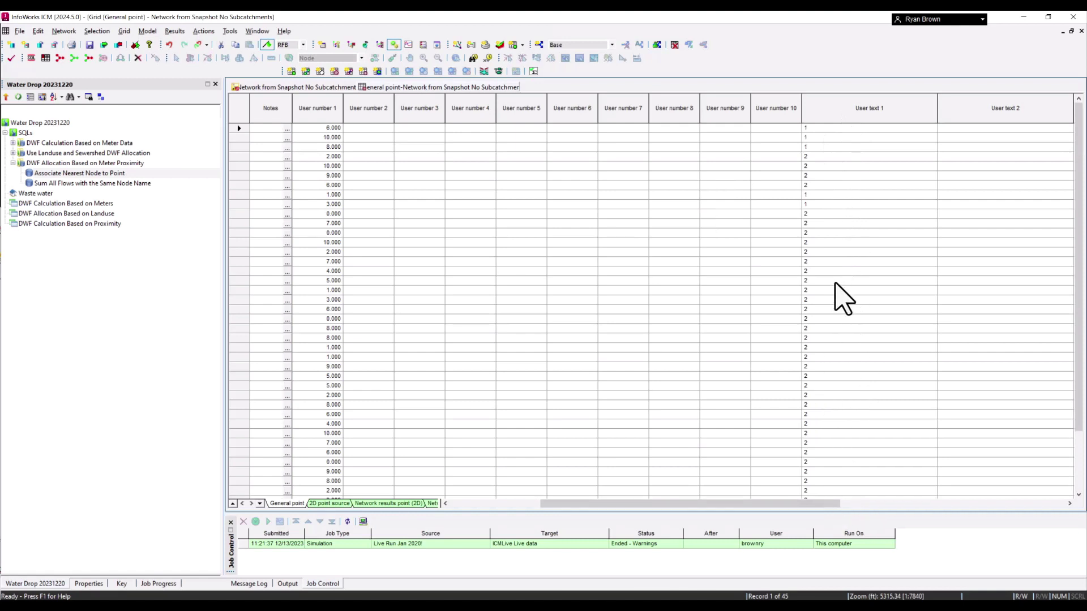
{"action": "scroll", "coordinate": [854, 238], "scroll_direction": "up", "scroll_amount": 3}
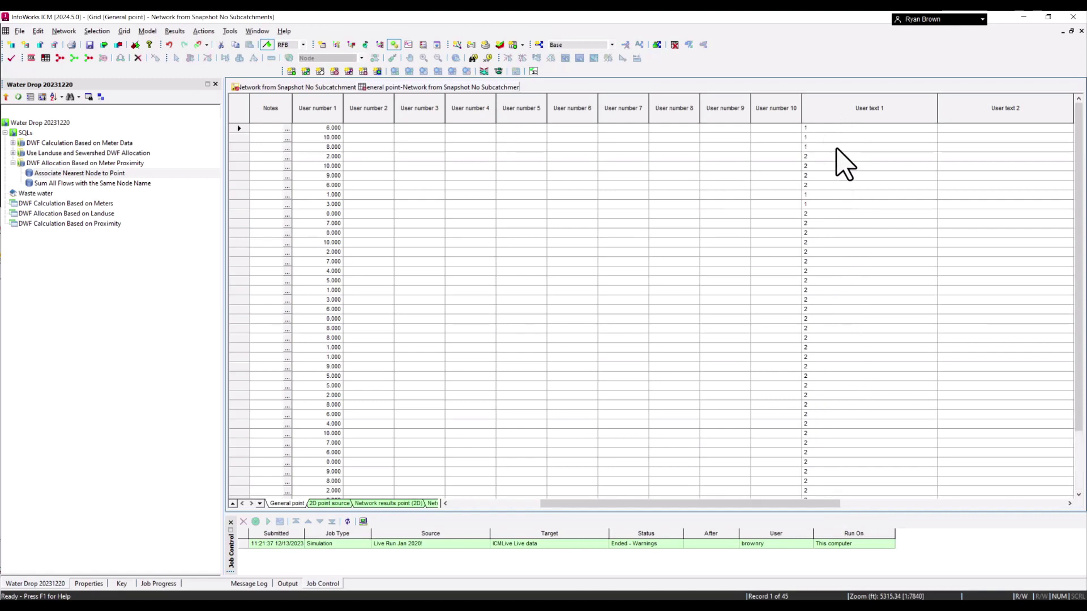
{"action": "right_click", "coordinate": [480, 88]}
{"action": "left_click", "coordinate": [482, 95]}
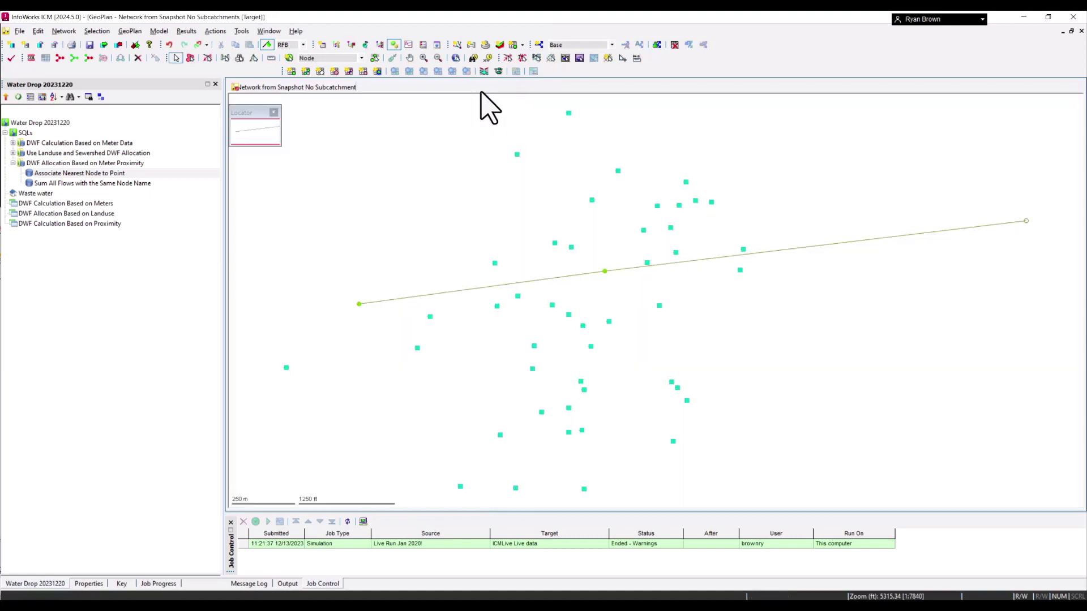
- Review the script of the Sum All Flows with the Same Node Name SQL in an enlarged window, and close it
{"action": "double_click", "coordinate": [91, 183]}
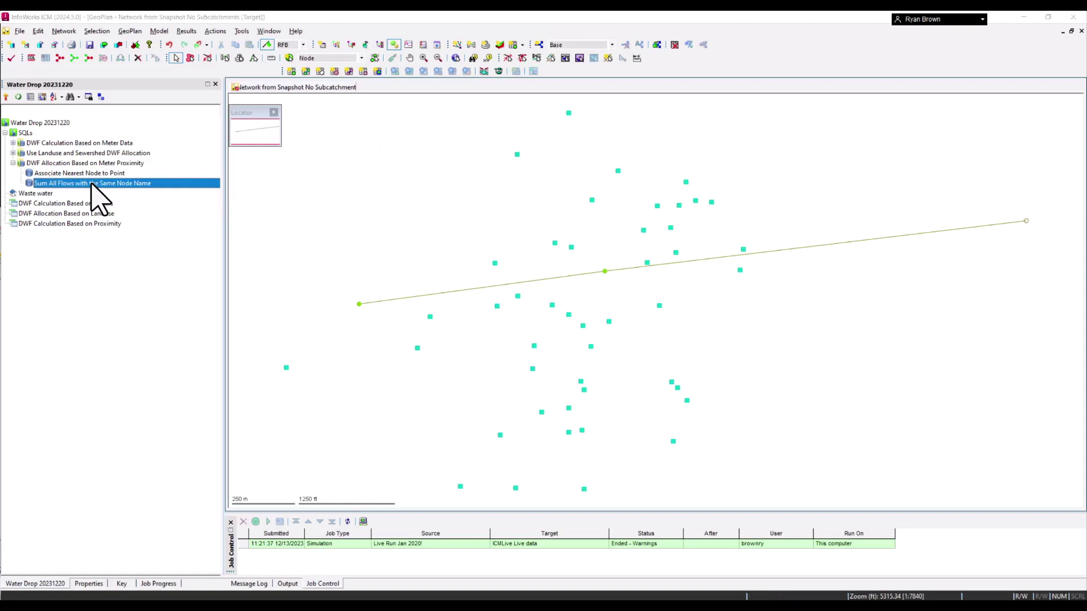
{"action": "left_click_drag", "start_coordinate": [419, 181], "coordinate": [402, 106]}
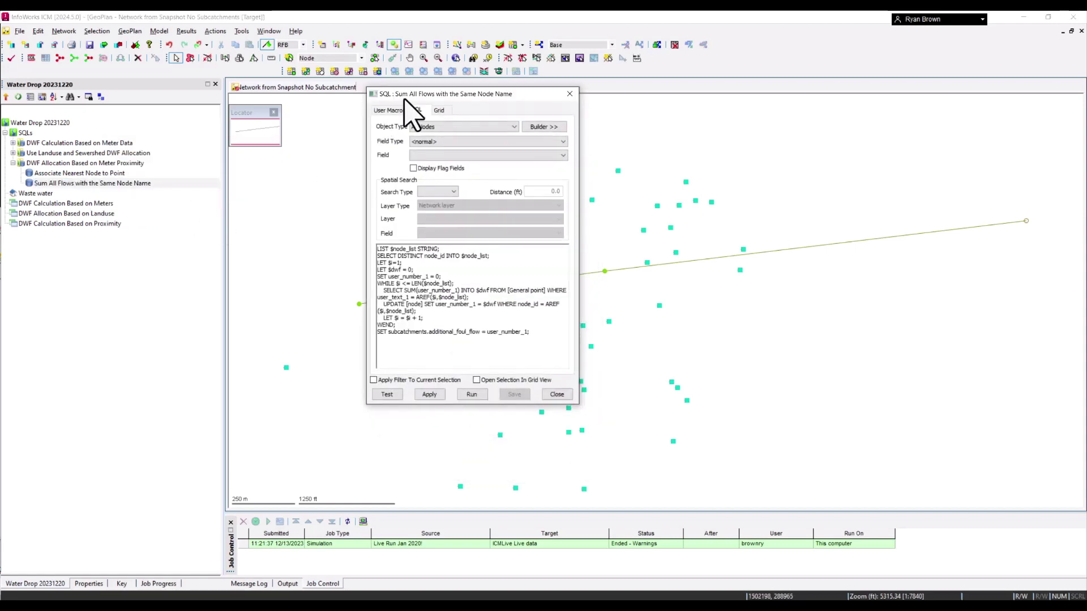
{"action": "left_click_drag", "start_coordinate": [577, 405], "coordinate": [941, 467]}
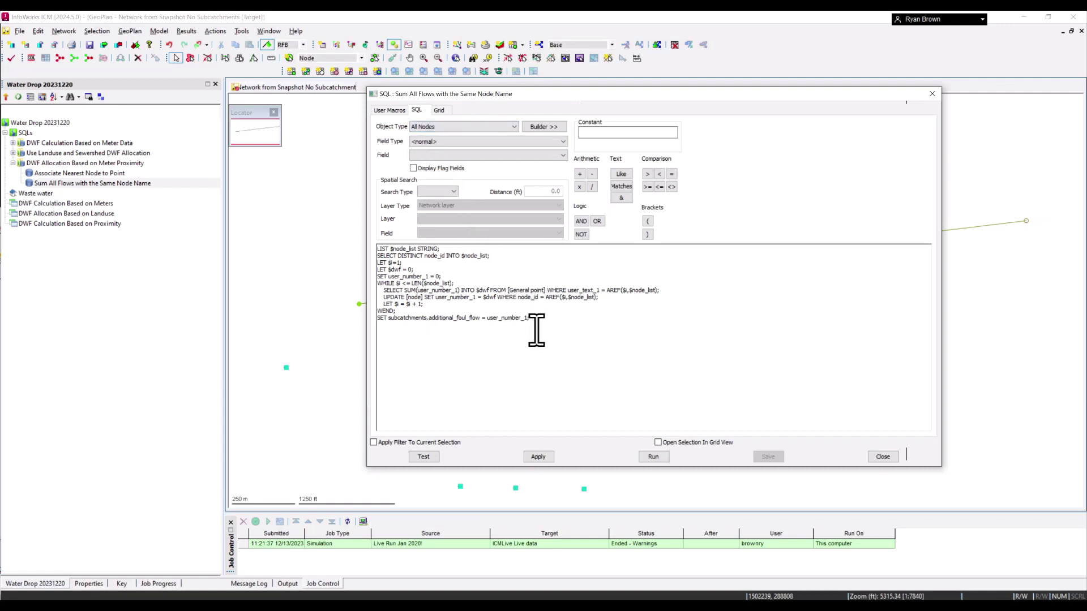
{"action": "left_click", "coordinate": [890, 457]}
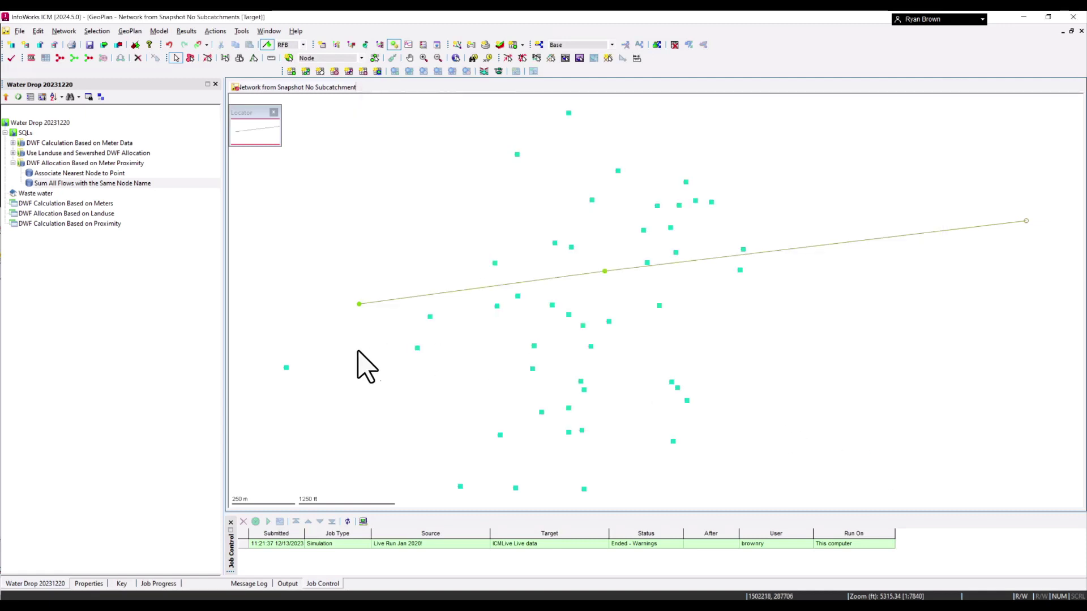
- Run the Sum All Flows with the Same Node Name SQL on the network and check the additional foul flow of subcatchments 1 and 2
{"action": "left_click_drag", "start_coordinate": [73, 185], "coordinate": [407, 222]}
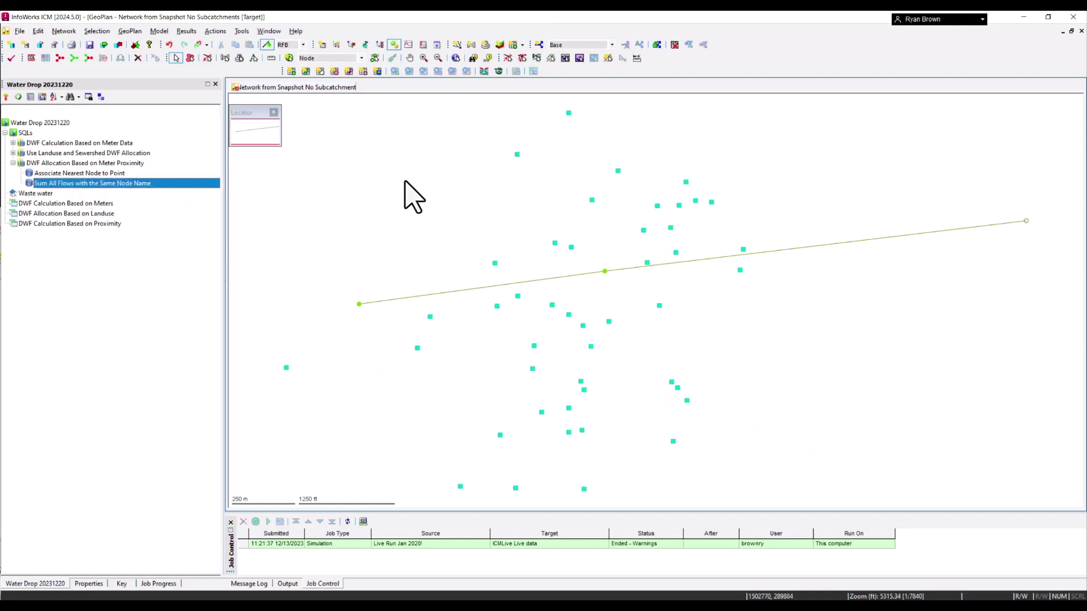
{"action": "left_click", "coordinate": [321, 71]}
{"action": "right_click", "coordinate": [238, 129]}
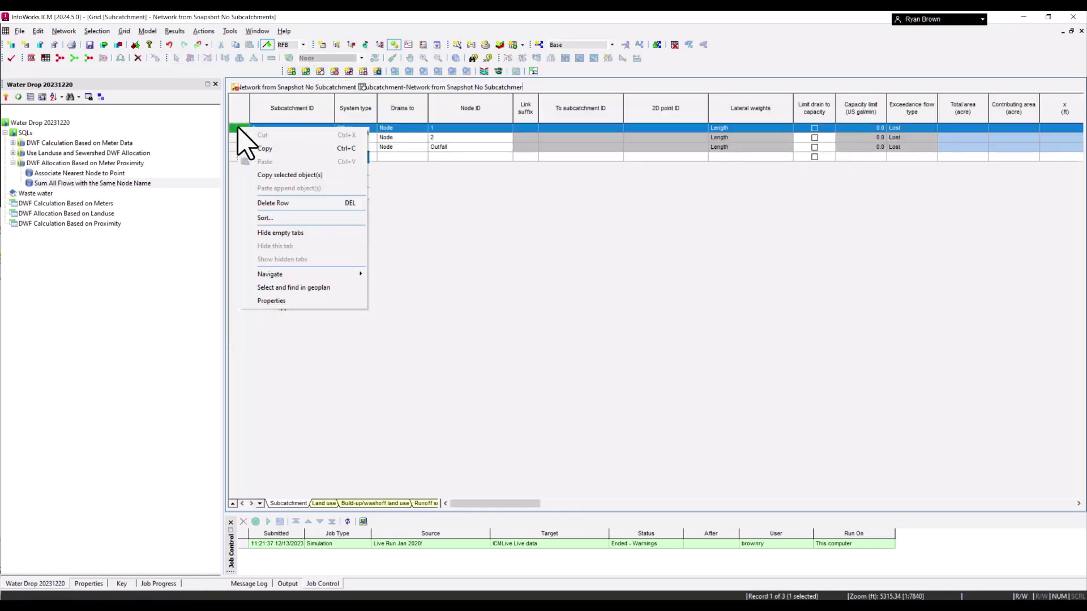
{"action": "left_click", "coordinate": [290, 300]}
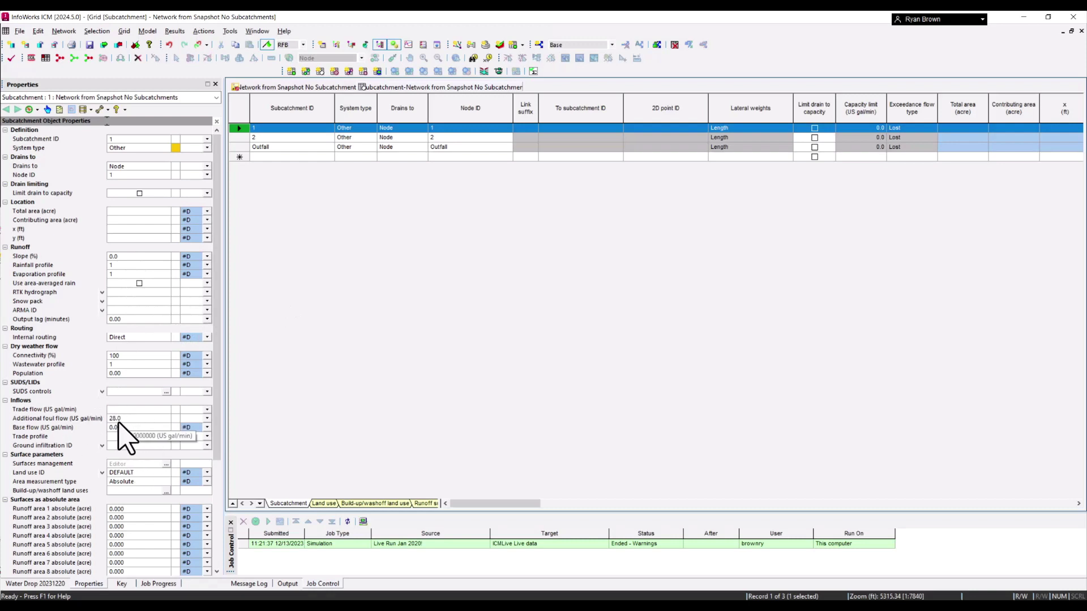
{"action": "right_click", "coordinate": [242, 138]}
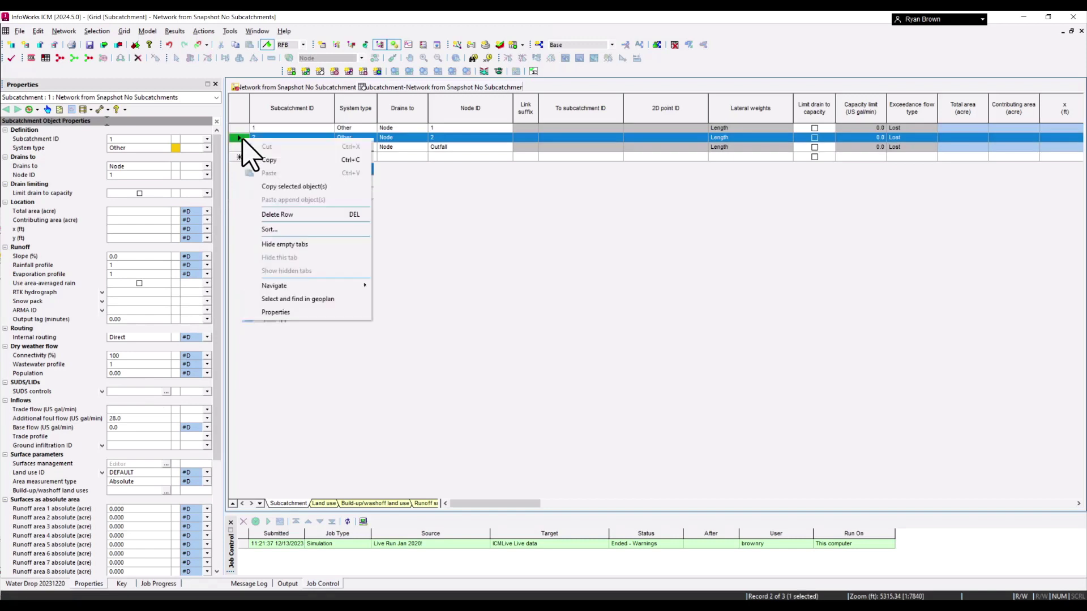
{"action": "left_click", "coordinate": [285, 313]}
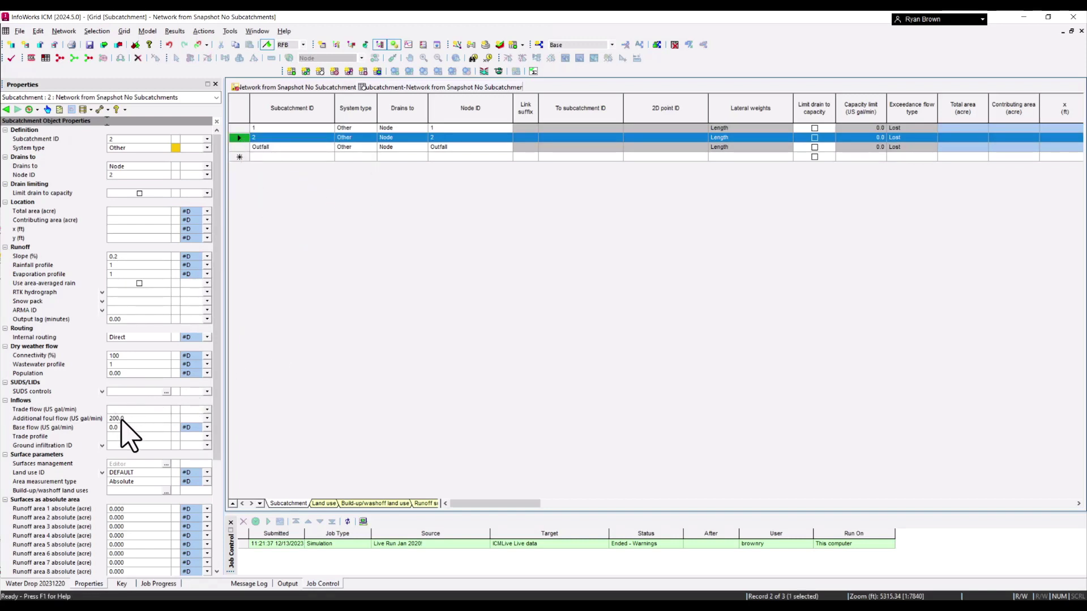